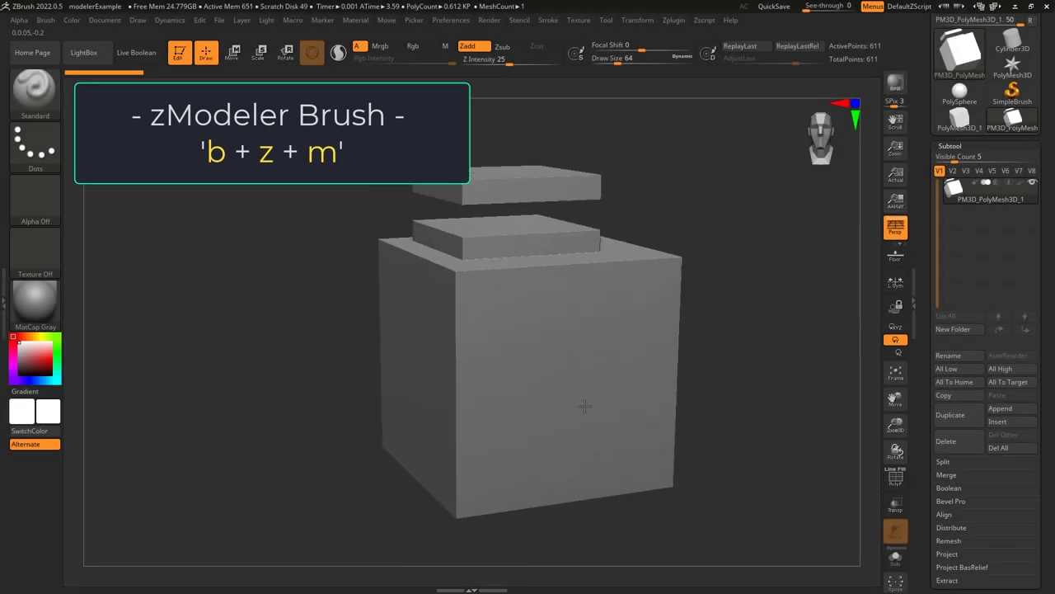
Show the polyframe and set the ZModeler polygon action to Bevel with the target A Single Poly
key("shift+f")
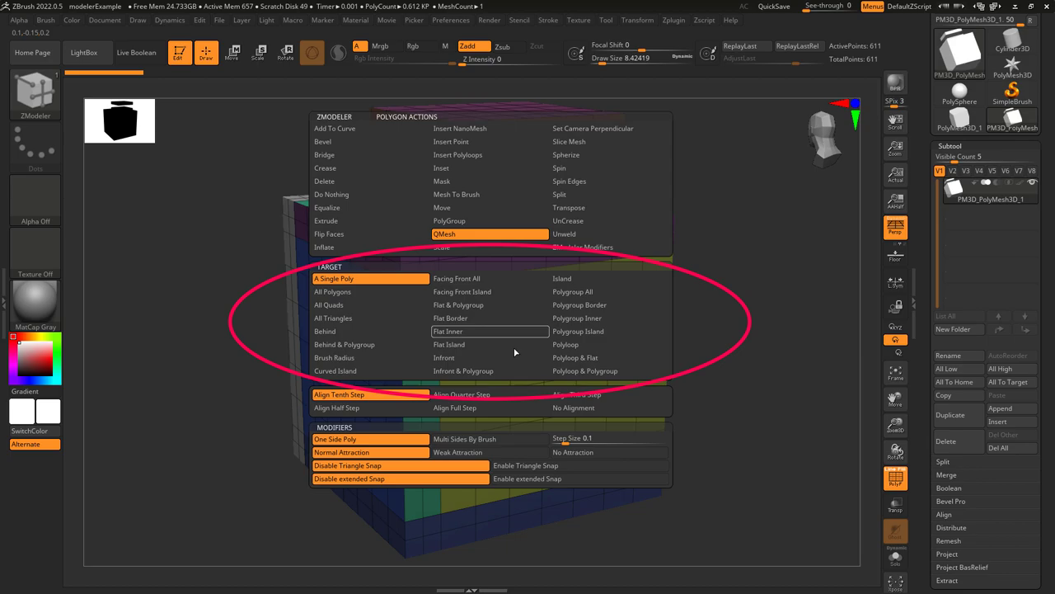
left_click(352, 143)
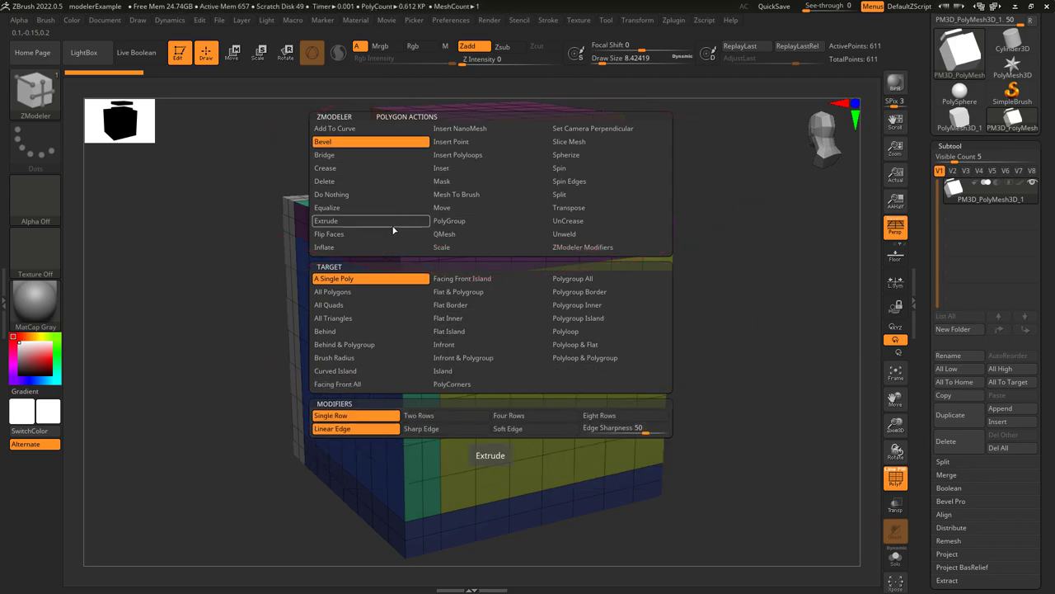
left_click(362, 306)
left_click(359, 319)
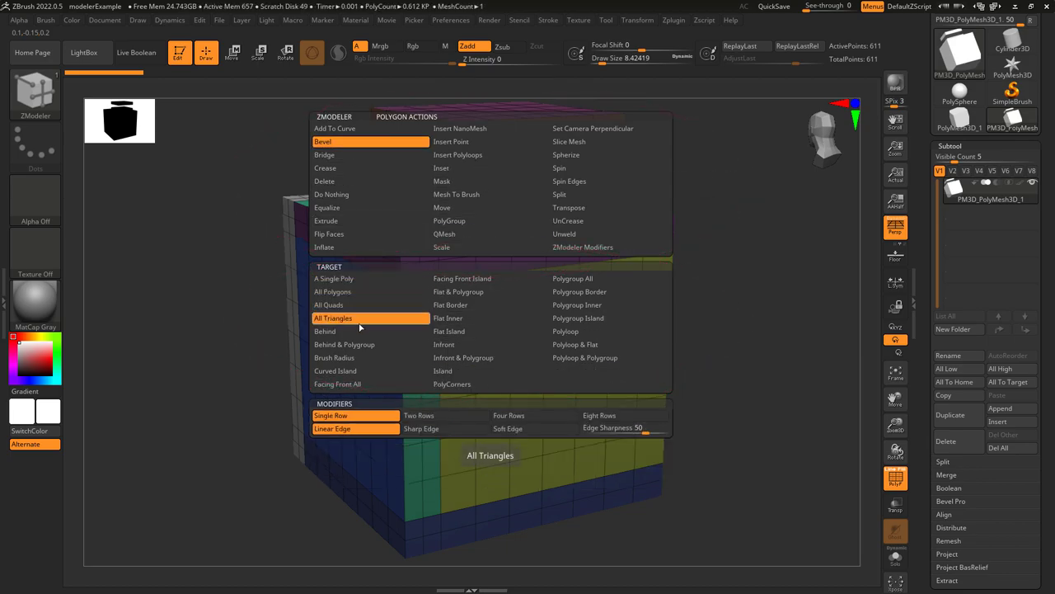
left_click(355, 345)
left_click(353, 280)
key("space")
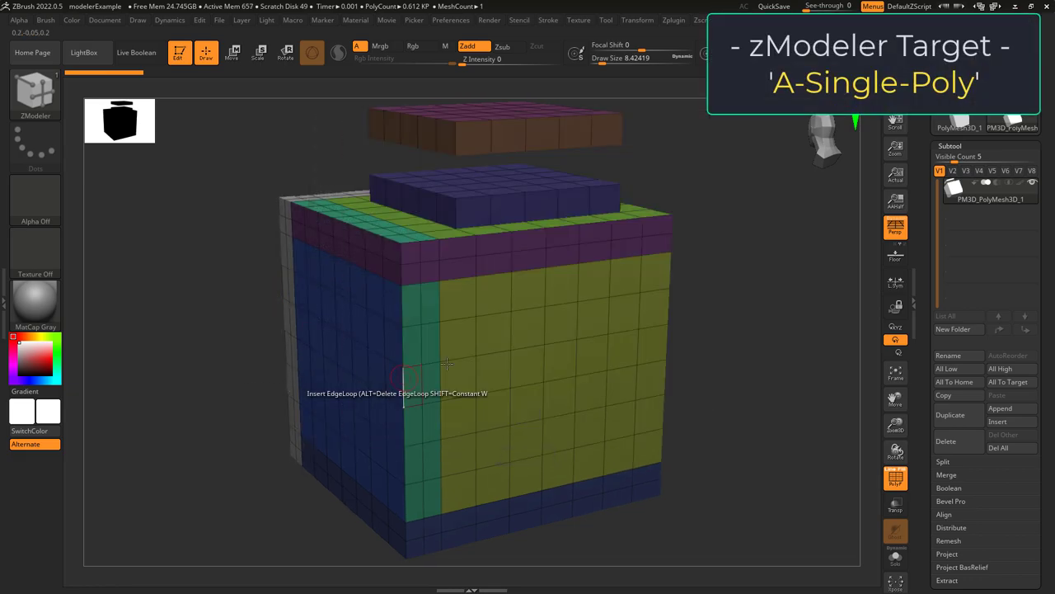
Bevel four adjacent polygons one at a time along the upper row of the box's yellow side
left_click(461, 302)
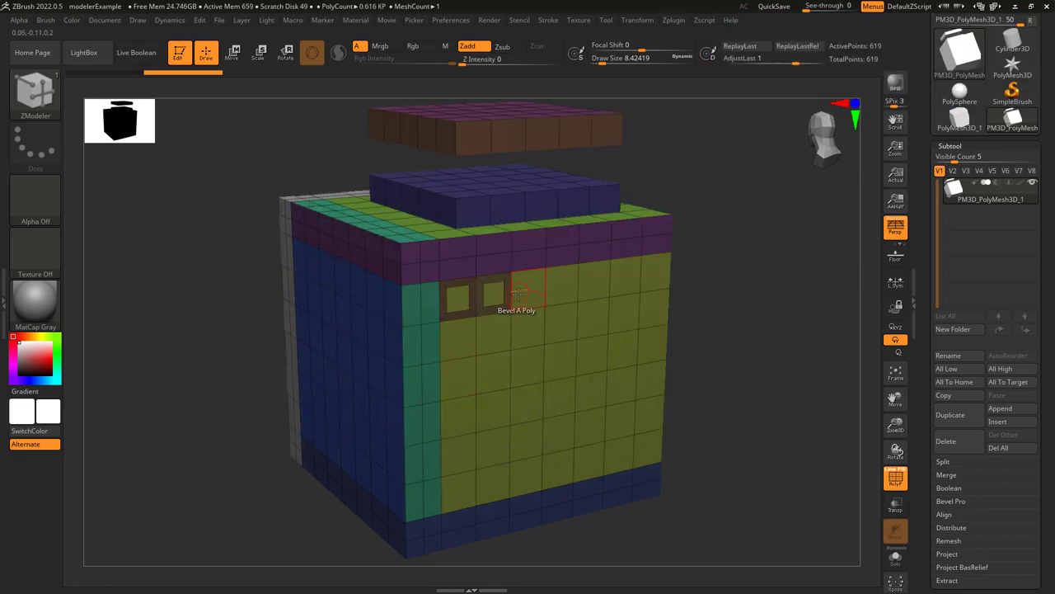
left_click(521, 290)
left_click(563, 289)
Undo the four single-polygon bevels on the yellow side
key("ctrl")
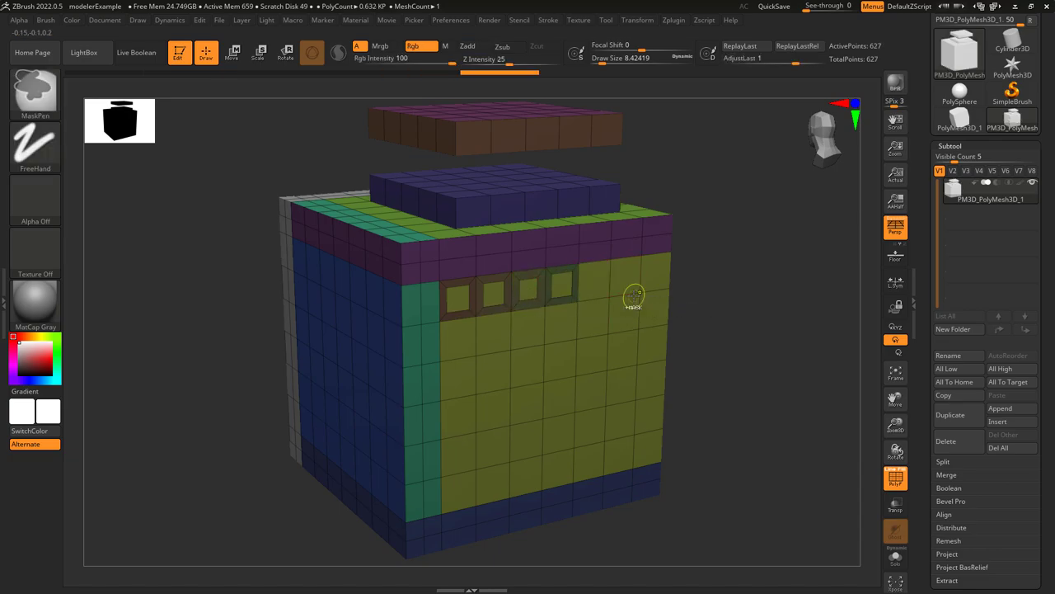
key("ctrl+z")
key("ctrl+z")
key("ctrl+z")
key("ctrl+z")
Bevel the whole mesh using the All Polygons target, inspect it from another angle, and undo the bevel
key("space")
left_click(297, 292)
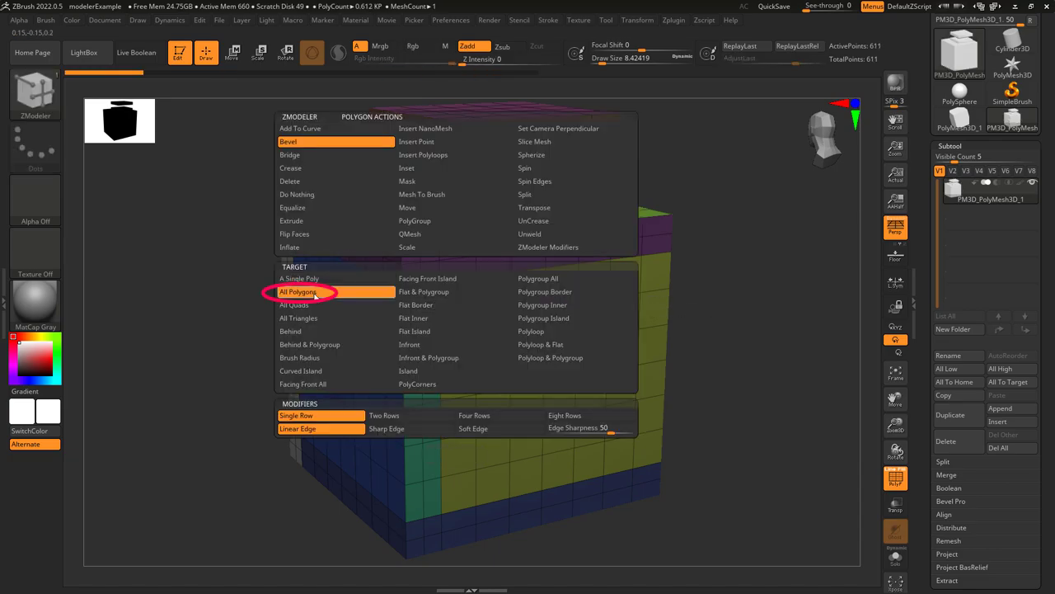
left_click_drag(487, 294, 532, 338)
right_click_drag(535, 346, 554, 363)
key("ctrl+z")
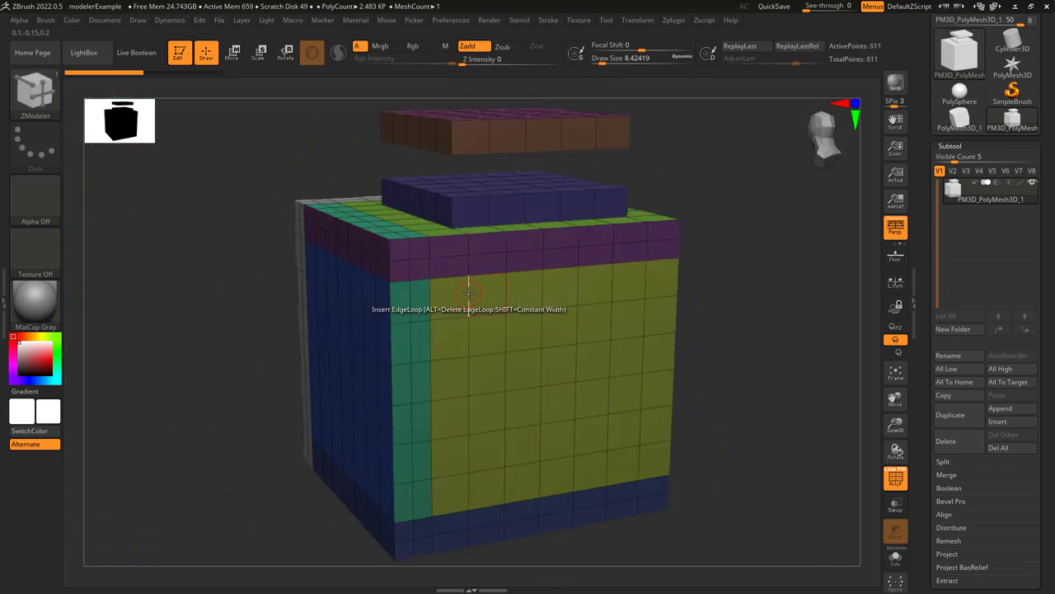
Bevel the polygons facing the view using the Facing Front All target
key("space")
left_click(299, 384)
left_click_drag(483, 341, 311, 401)
right_click_drag(351, 429, 422, 386)
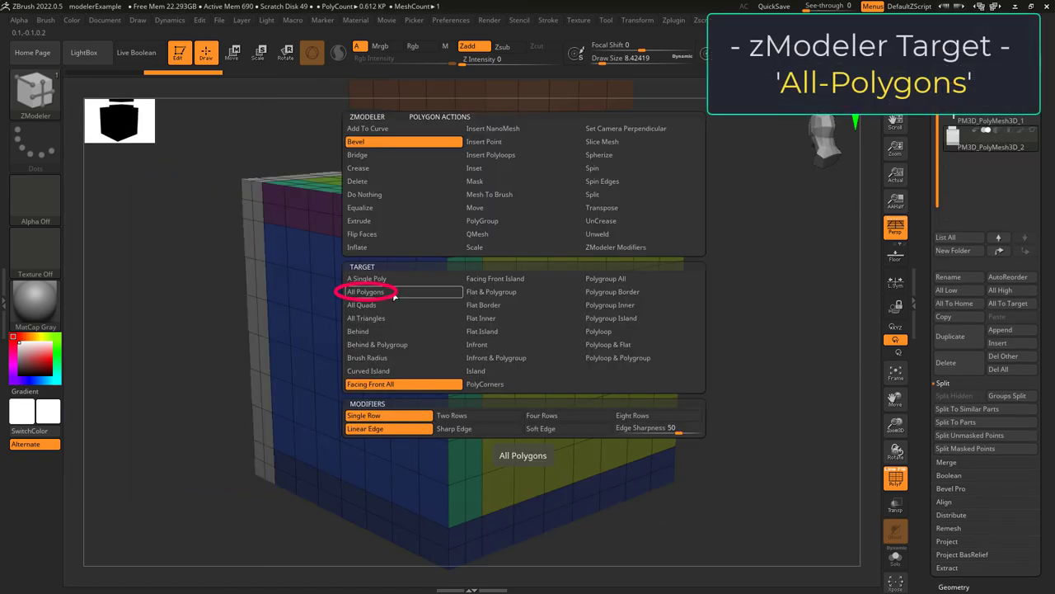
Bevel all polygons of the axe subtool, and set the box's polygon action to Mask with the target All Polygons
left_click(365, 291)
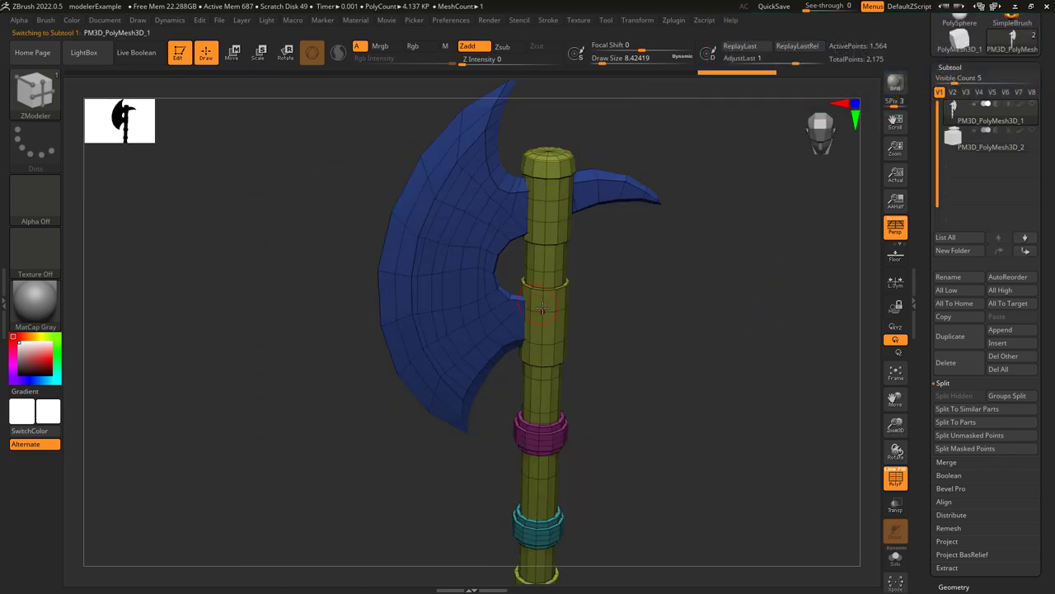
left_click(543, 309)
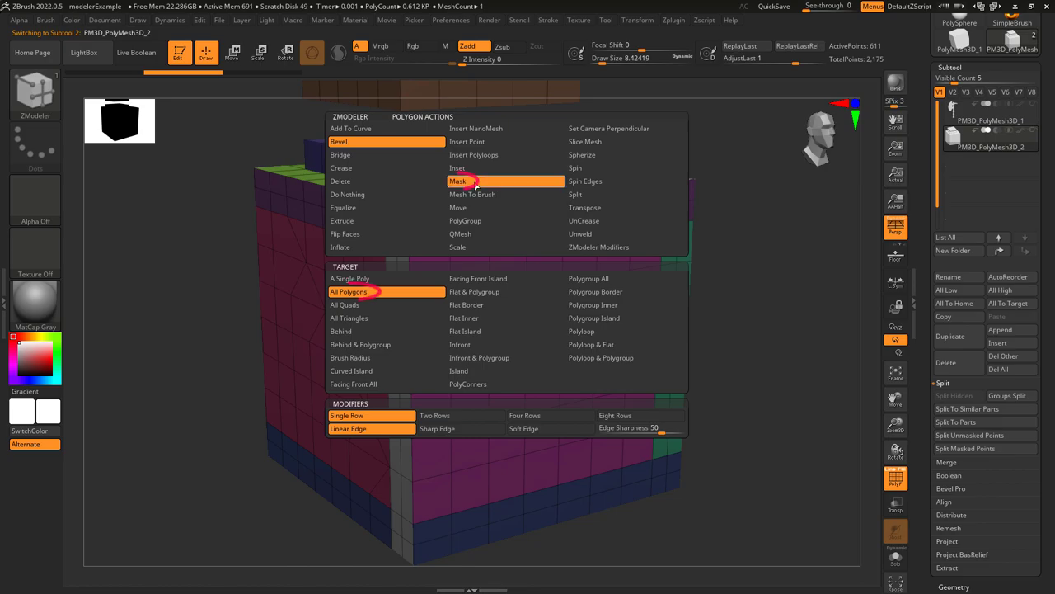
left_click(365, 291)
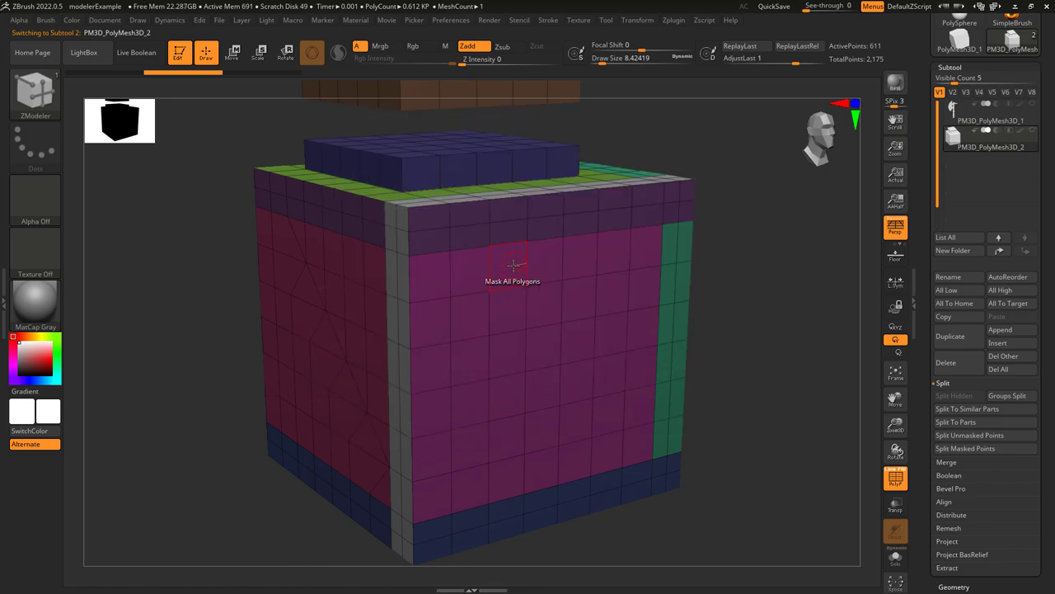
Crease all polygons of the box mesh and switch the polygon action to UnCrease
key("space")
left_click(349, 169)
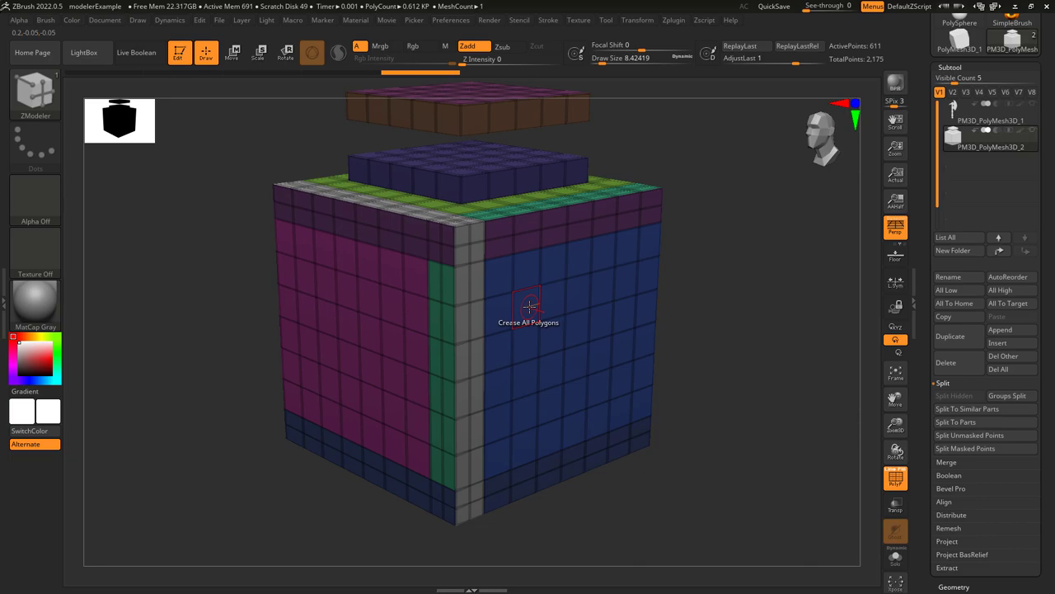
key("space")
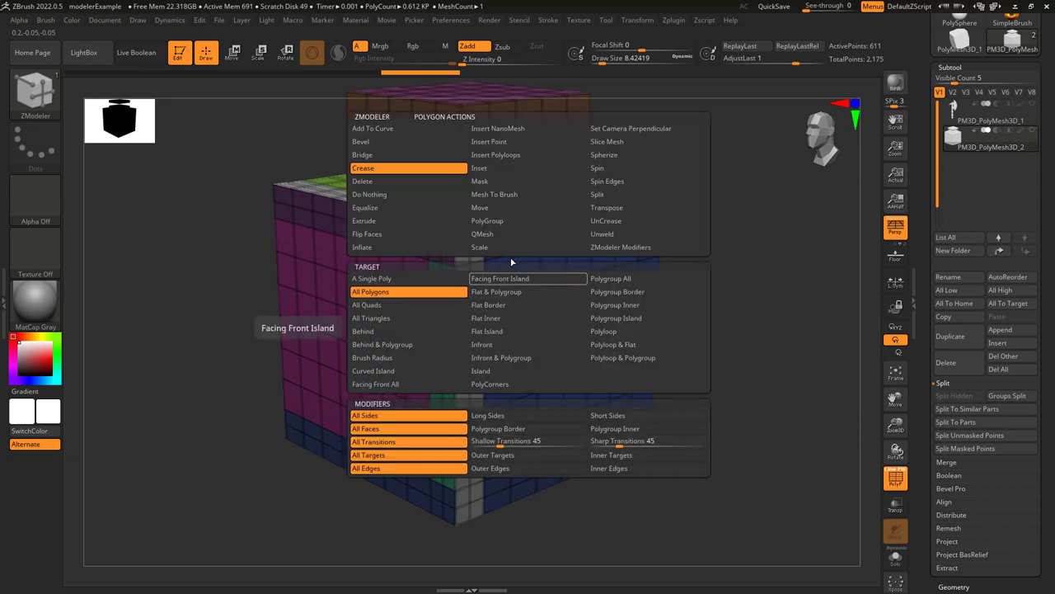
left_click(620, 220)
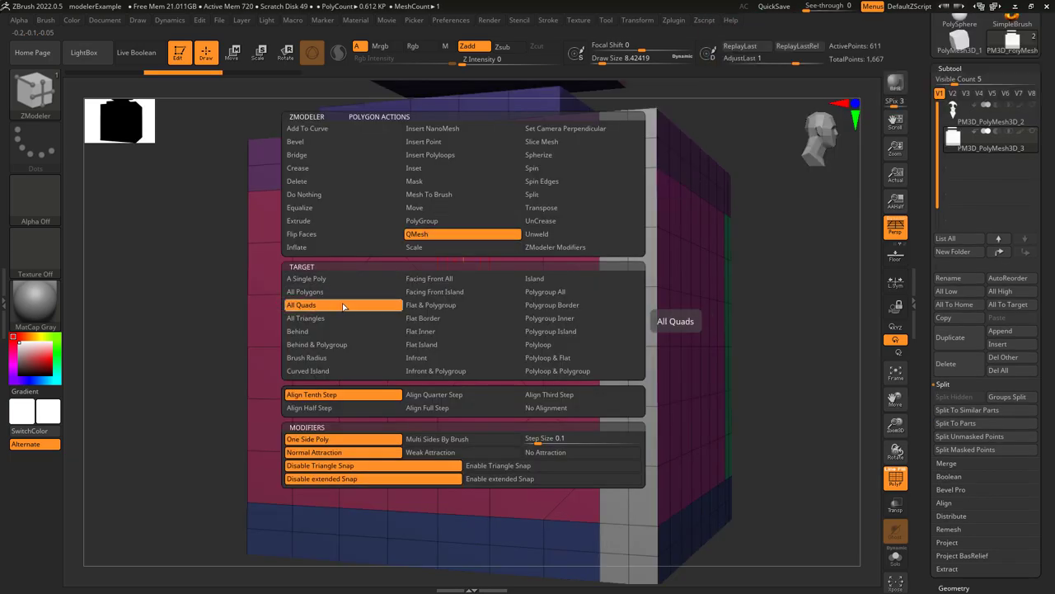
Extrude all quads of the box using QMesh with the target All Quads, and undo the extrusion
left_click(337, 306)
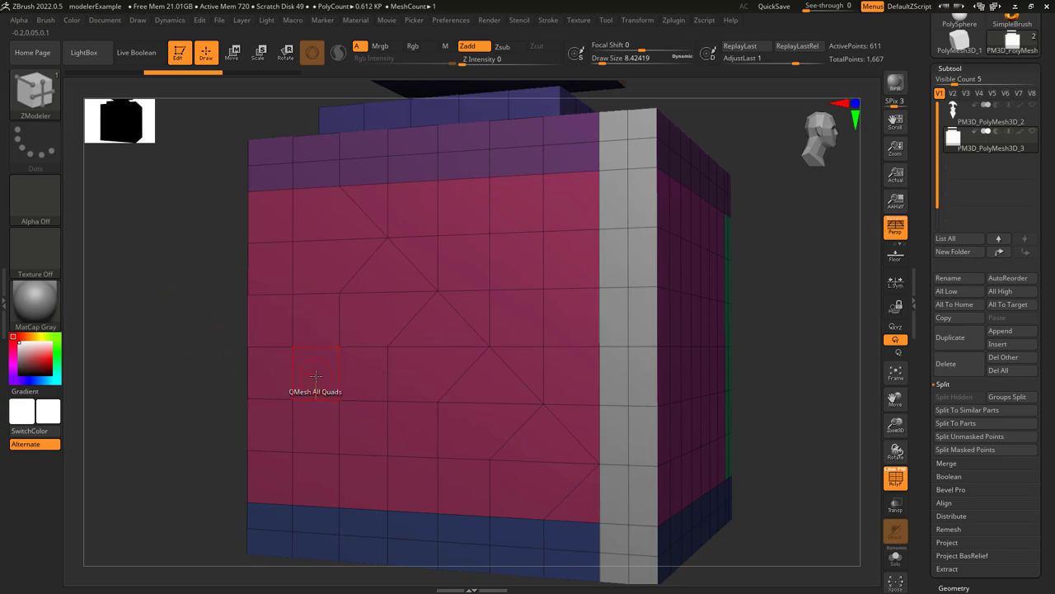
left_click_drag(524, 257, 498, 253)
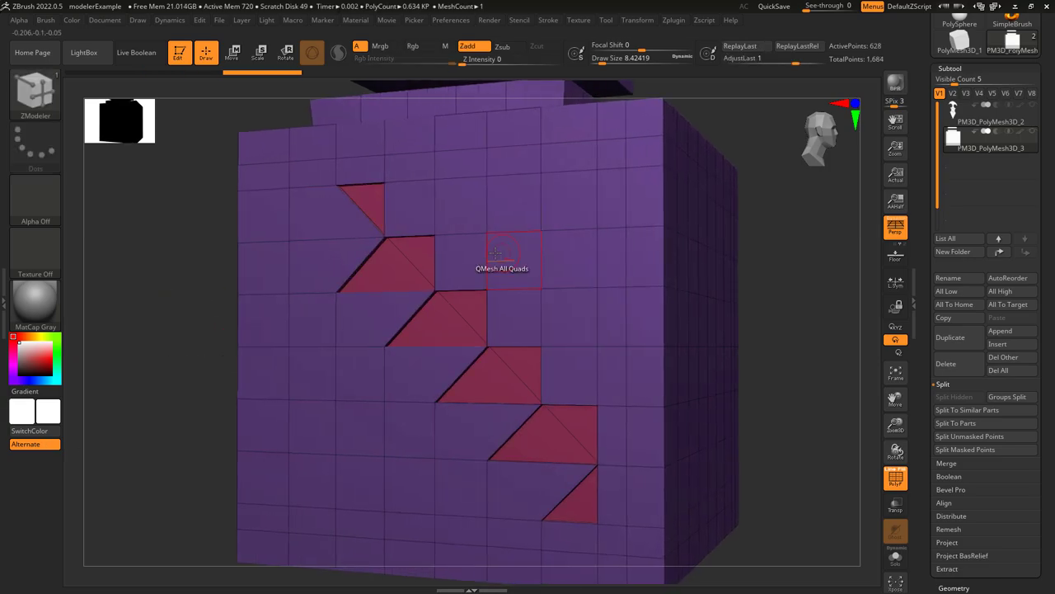
key("ctrl+z")
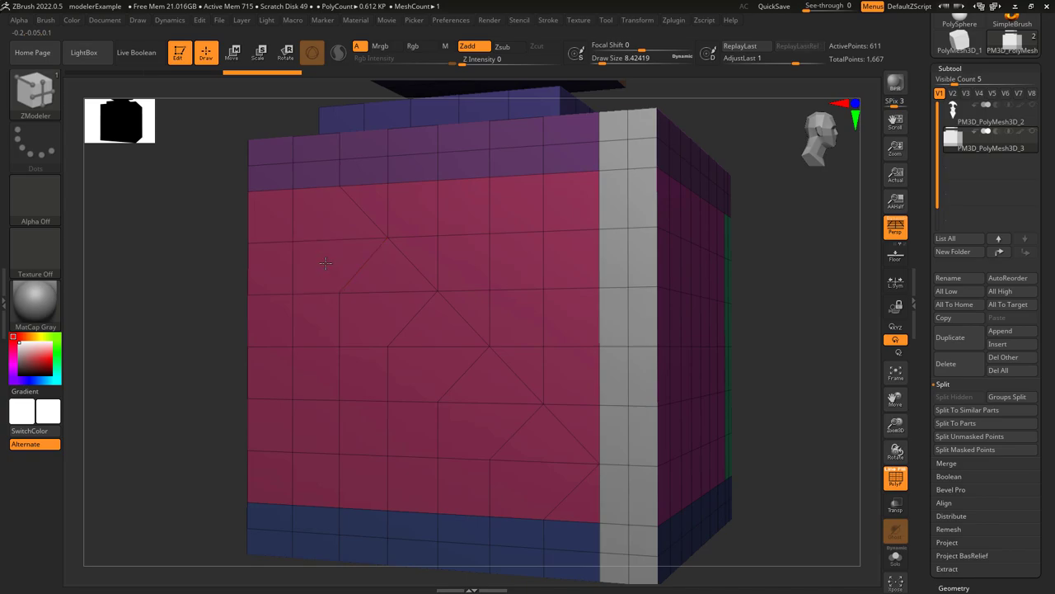
left_click_drag(325, 263, 324, 263)
Bevel all triangles on the box's green side using the target All Triangles
key("space")
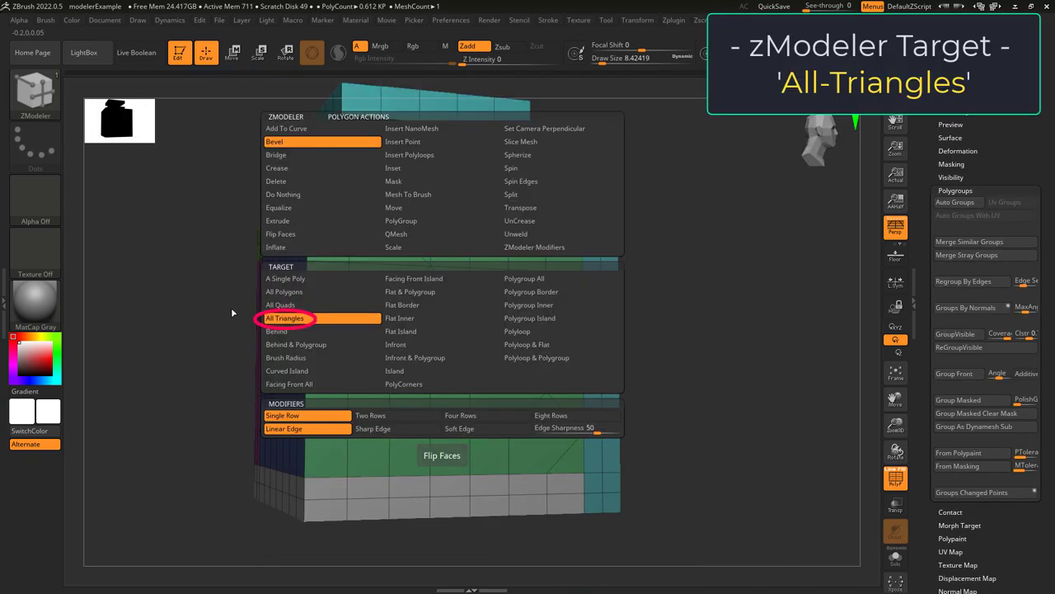
left_click(284, 311)
right_click_drag(440, 425, 453, 381)
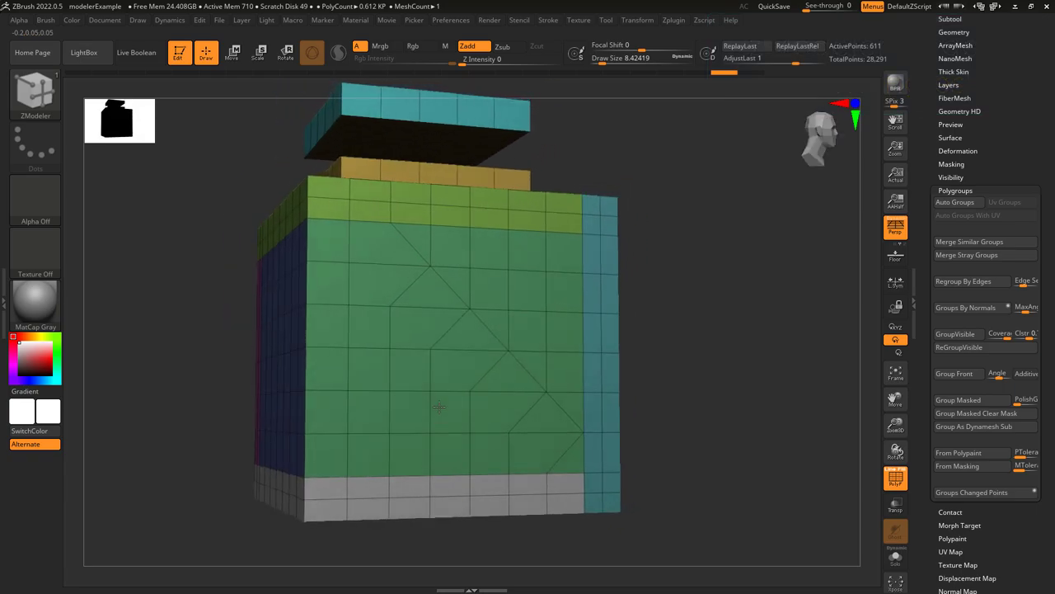
left_click_drag(550, 415, 484, 376)
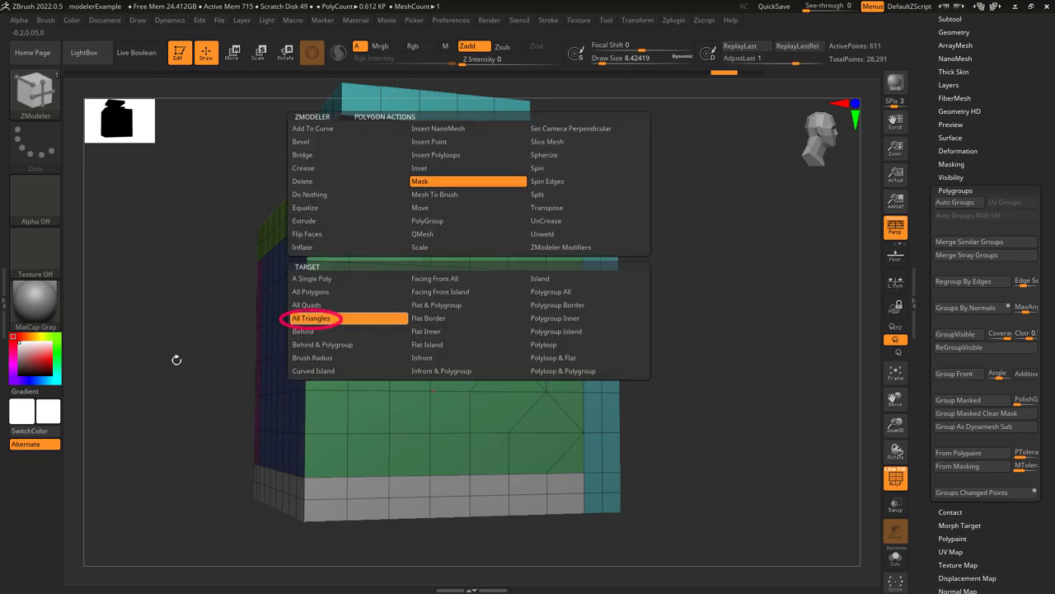
Mask all triangles on the box using the Mask action with the target All Triangles
left_click(306, 320)
left_click(305, 322)
left_click(489, 412)
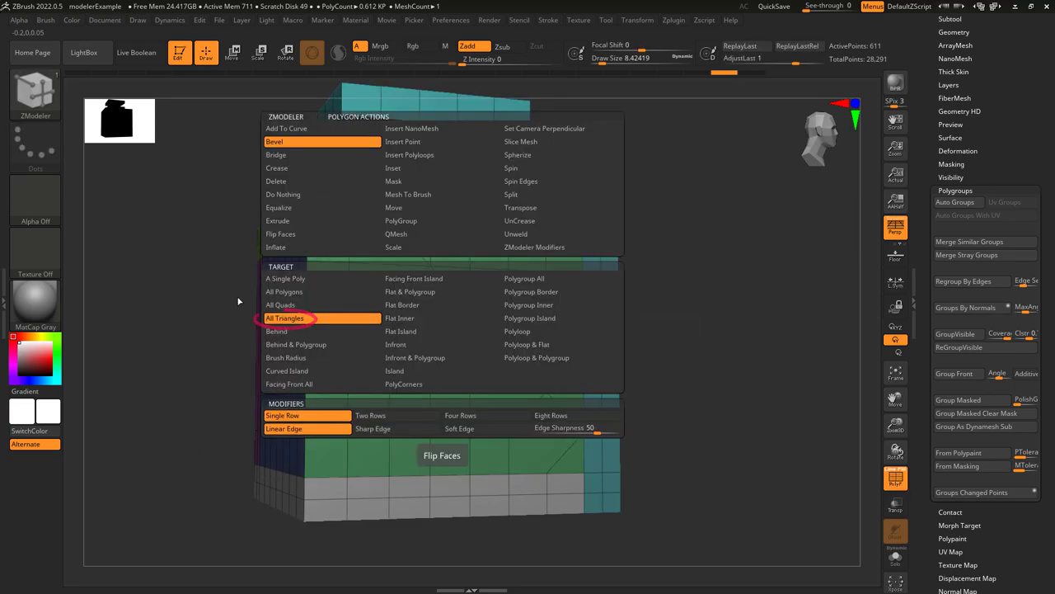
Switch the polygon action to QMesh and apply it to all triangles on the green side
left_click_drag(420, 434, 509, 370)
left_click(468, 234)
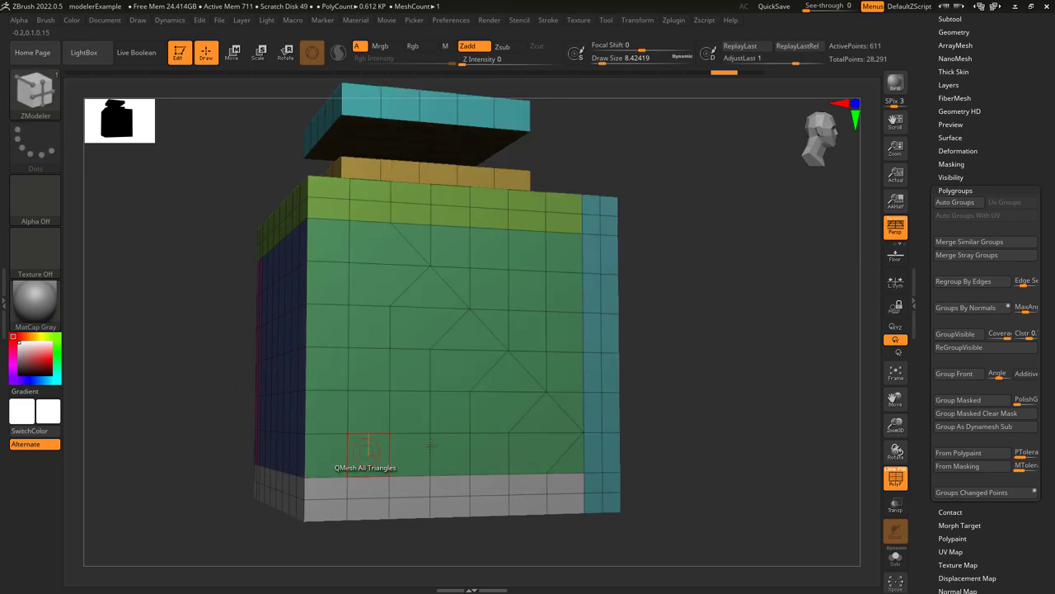
left_click(506, 372)
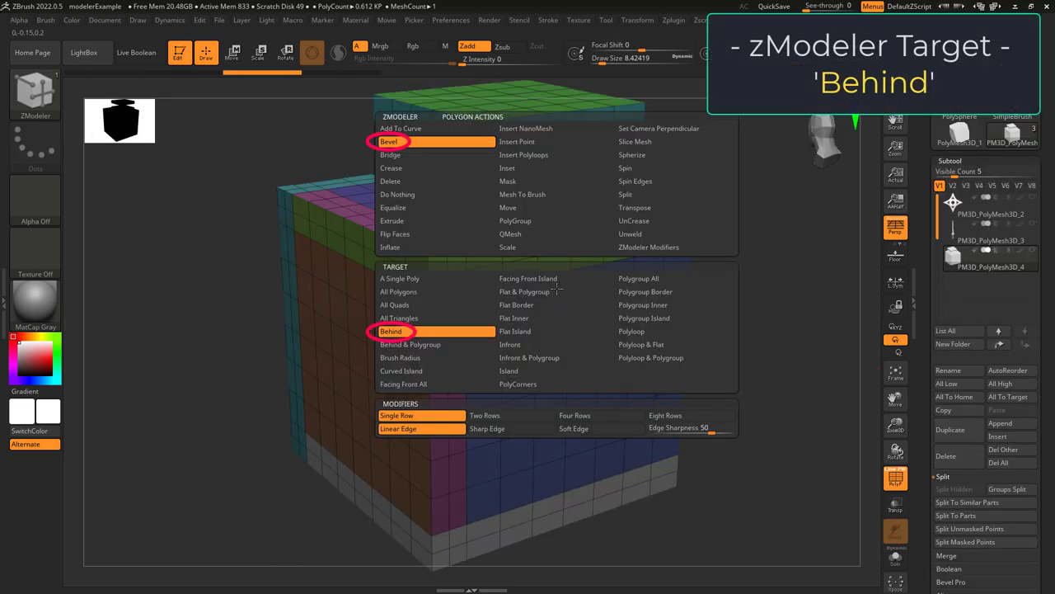
Bevel from a polygon on the box's blue side using the target Behind, and undo the bevel
left_click(430, 332)
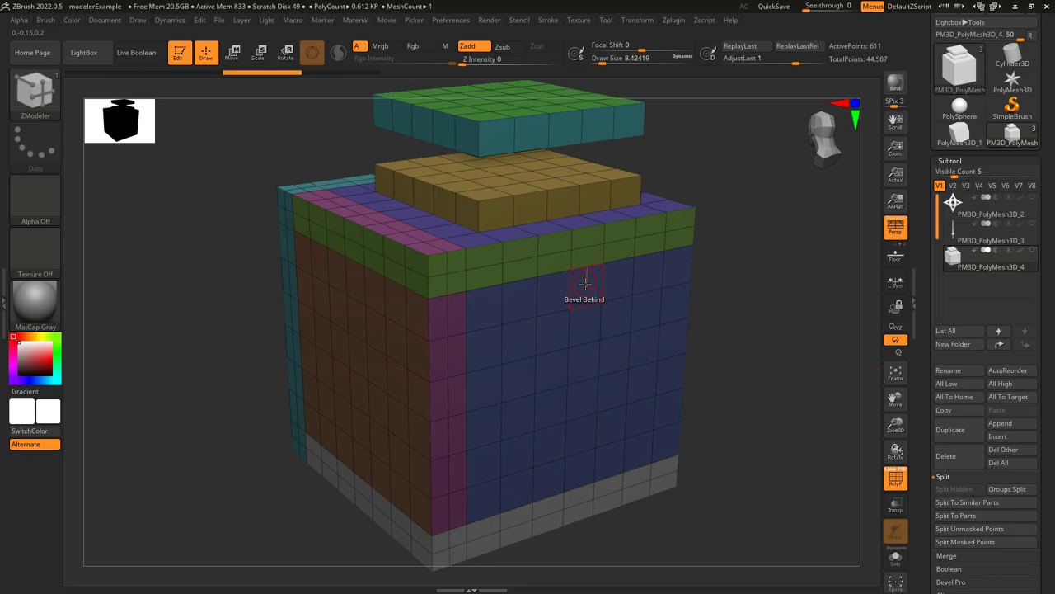
left_click(584, 284)
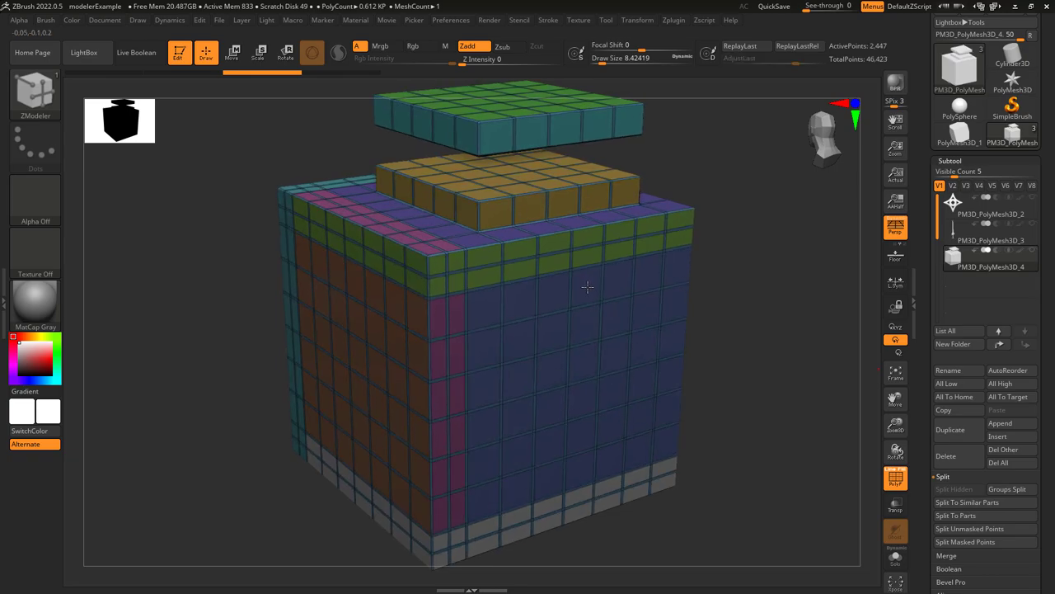
key("ctrl+z")
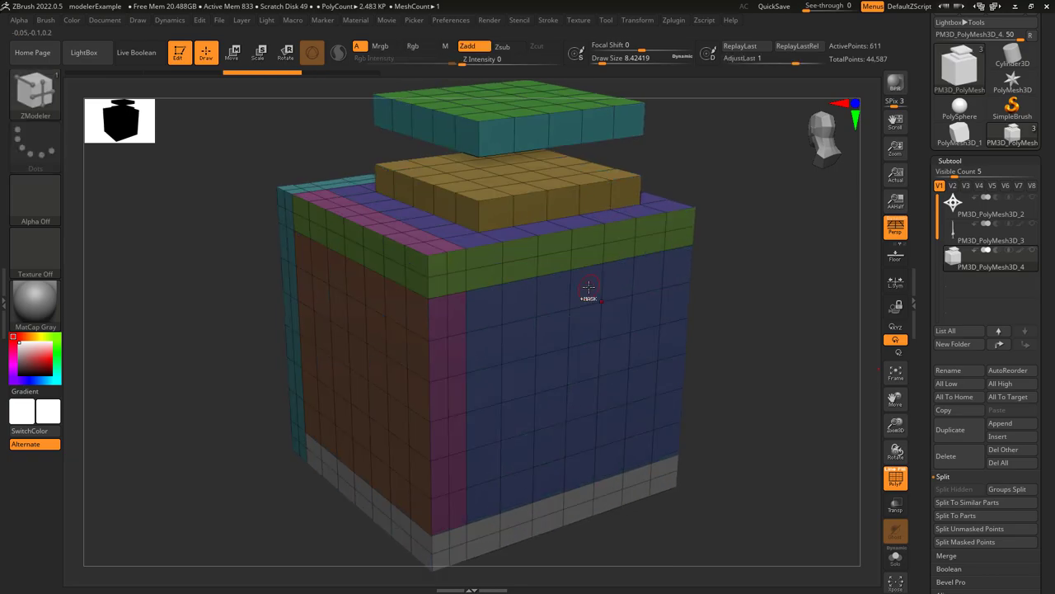
Try Bevel Behind from polygons on different sides of the model, including the gold block, undoing the attempts
left_click(532, 206)
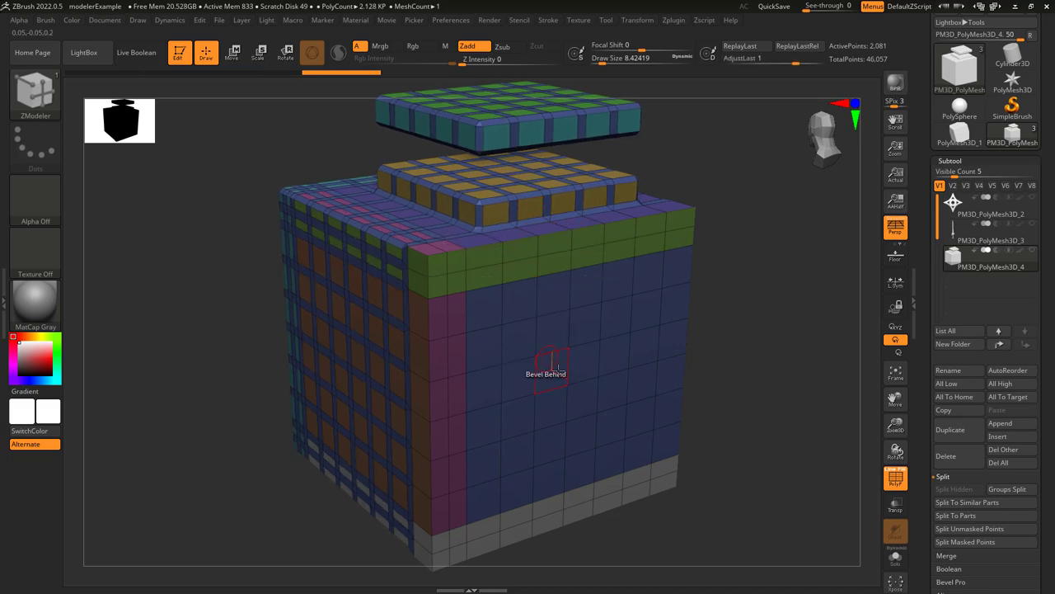
key("ctrl+z")
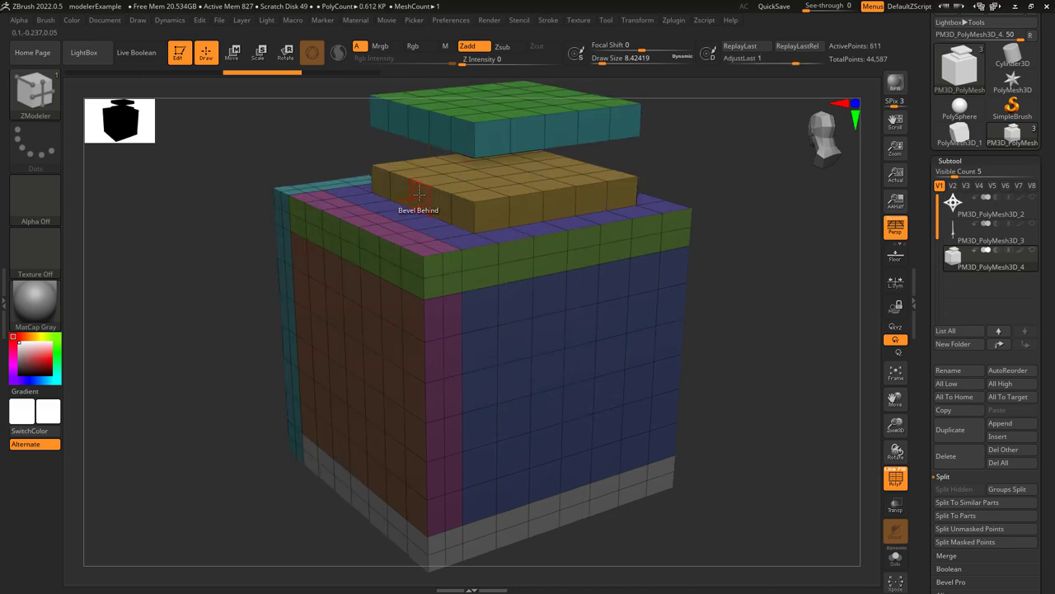
left_click_drag(419, 194, 378, 248)
key("ctrl+z")
right_click_drag(265, 332, 503, 302)
left_click(342, 213)
key("ctrl+z")
left_click_drag(464, 212, 422, 211)
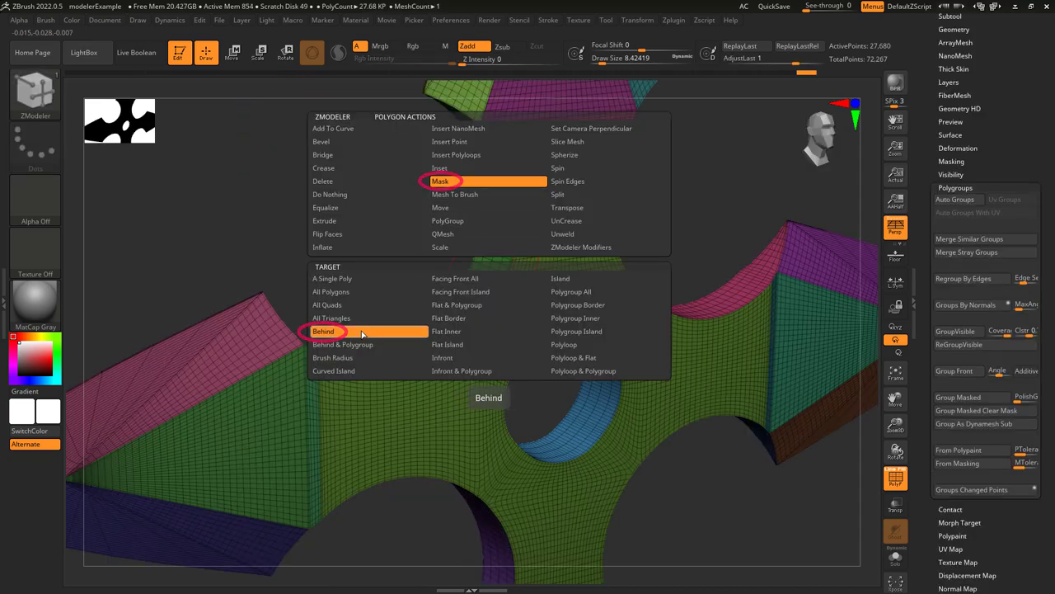
Set the polygon action to Mask with the target Behind for the subtool with the central round hole
left_click(369, 333)
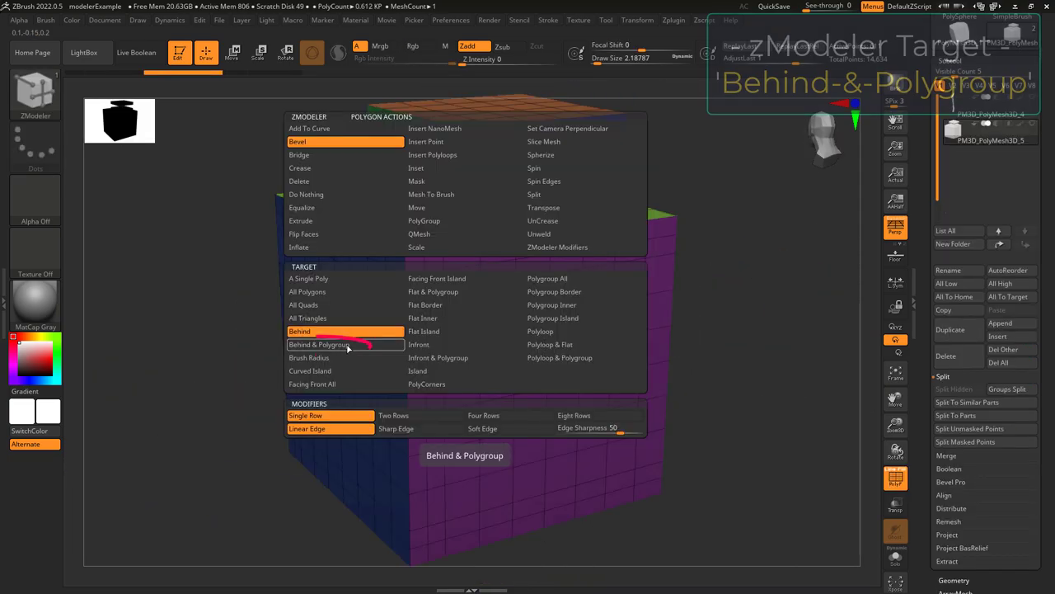
Set the Bevel target to Behind & Polygroup and bevel from the purple side of the raised middle block
left_click(347, 346)
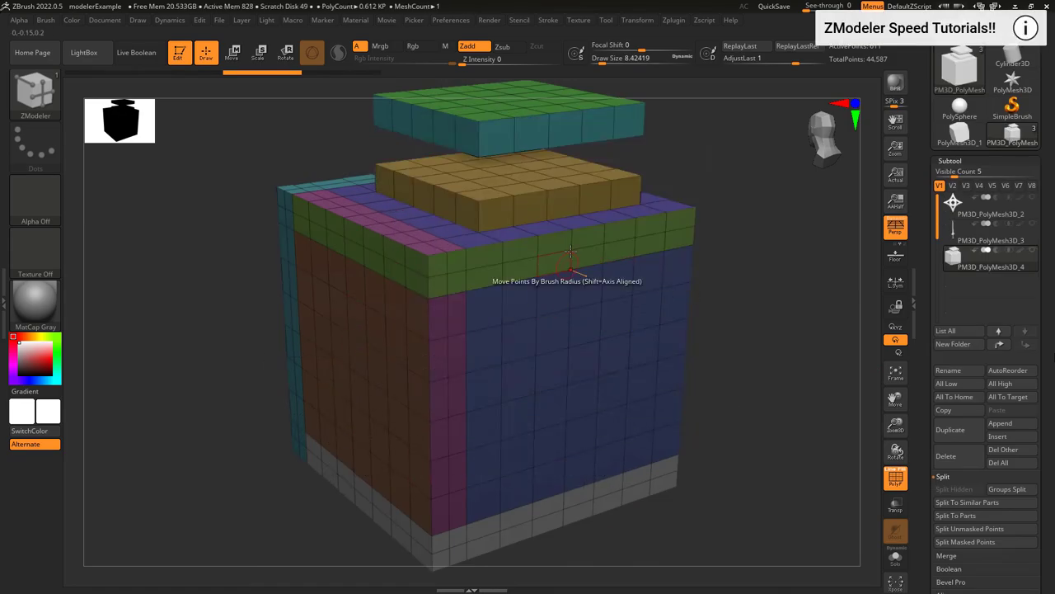
left_click(535, 206)
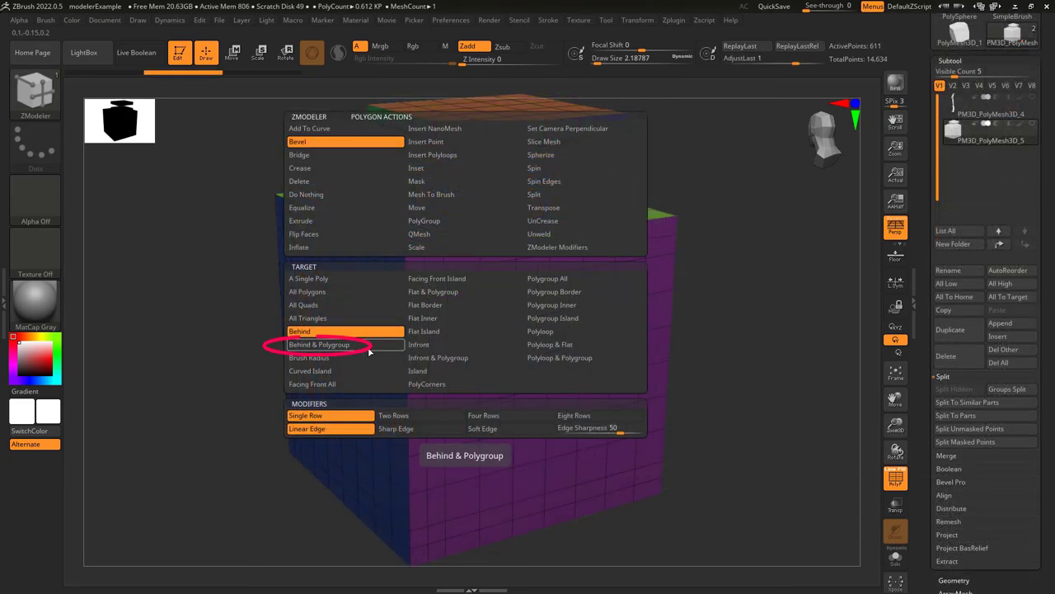
left_click(372, 348)
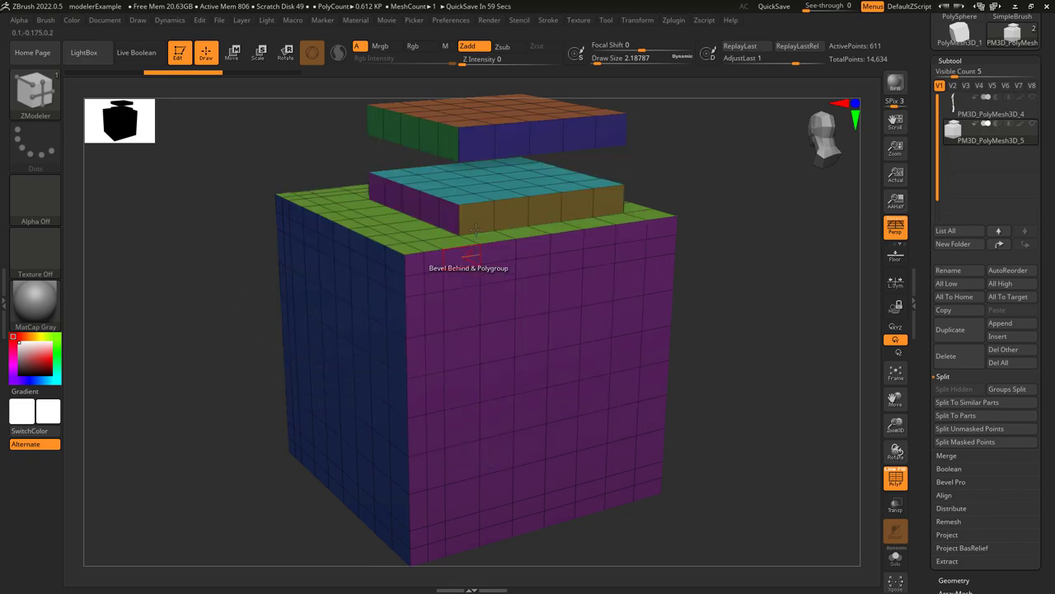
left_click(428, 208)
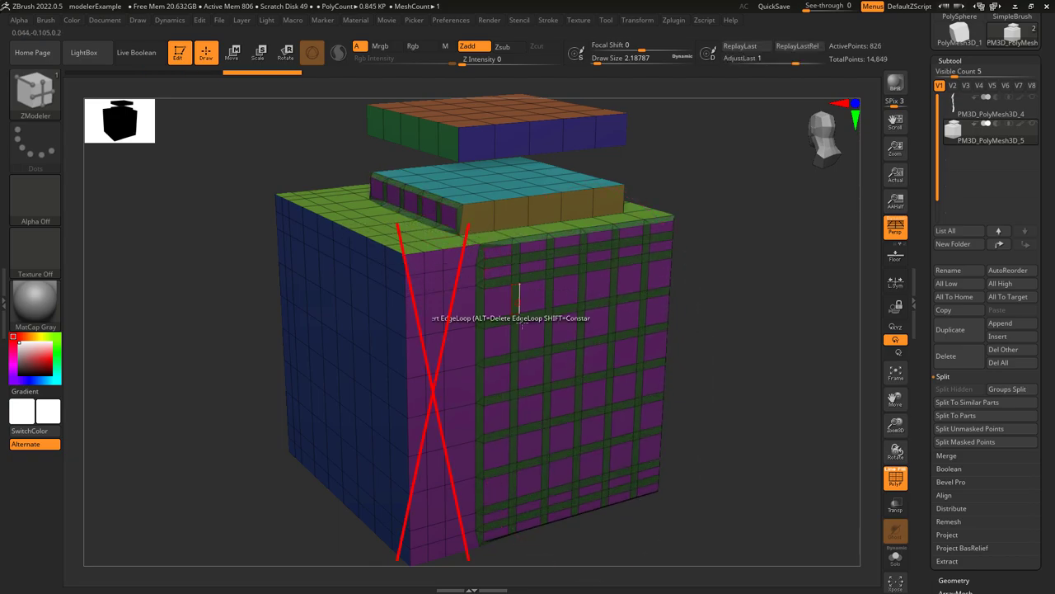
Undo the Bevel Behind & Polygroup attempt made from the box's purple side
mouse_move(564, 364)
right_mouse_down()
mouse_move(589, 337)
mouse_move(605, 358)
mouse_move(567, 343)
mouse_move(539, 309)
right_mouse_up()
left_click_drag(539, 309, 393, 338)
key("ctrl+z")
Choose the Bevel target Behind & Polygroup again and bevel from a polygon on the box's green side
left_click_drag(522, 330, 414, 363)
right_click_drag(414, 363, 354, 295)
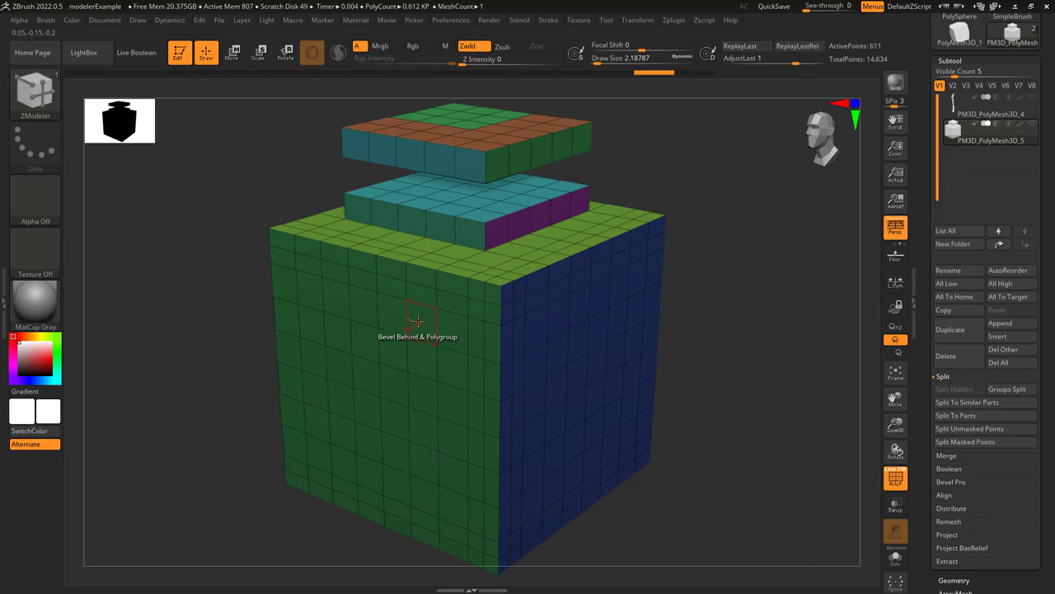
key("space")
left_click(318, 345)
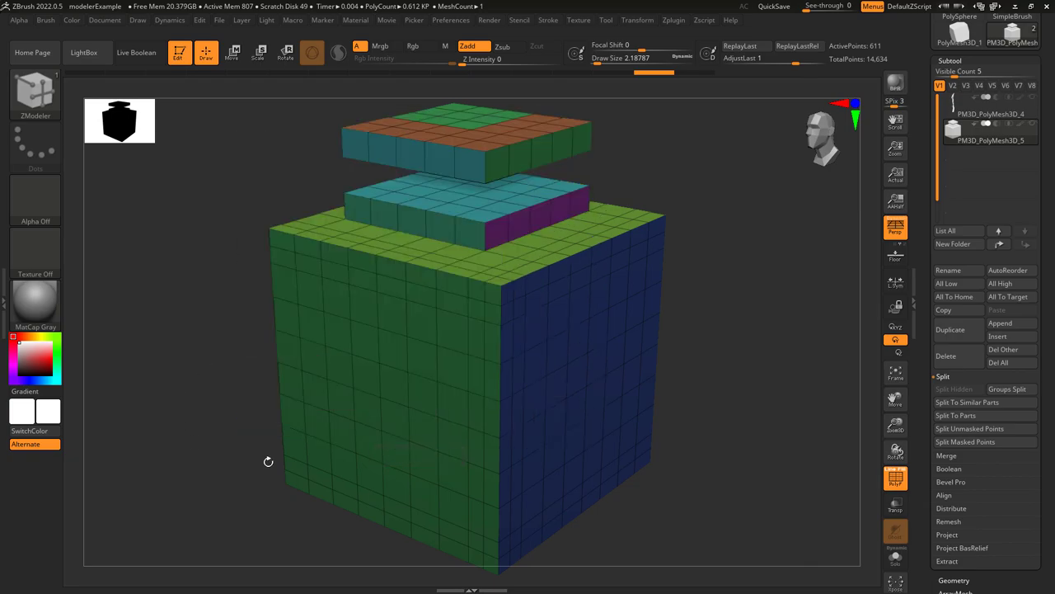
left_click_drag(487, 176, 493, 160)
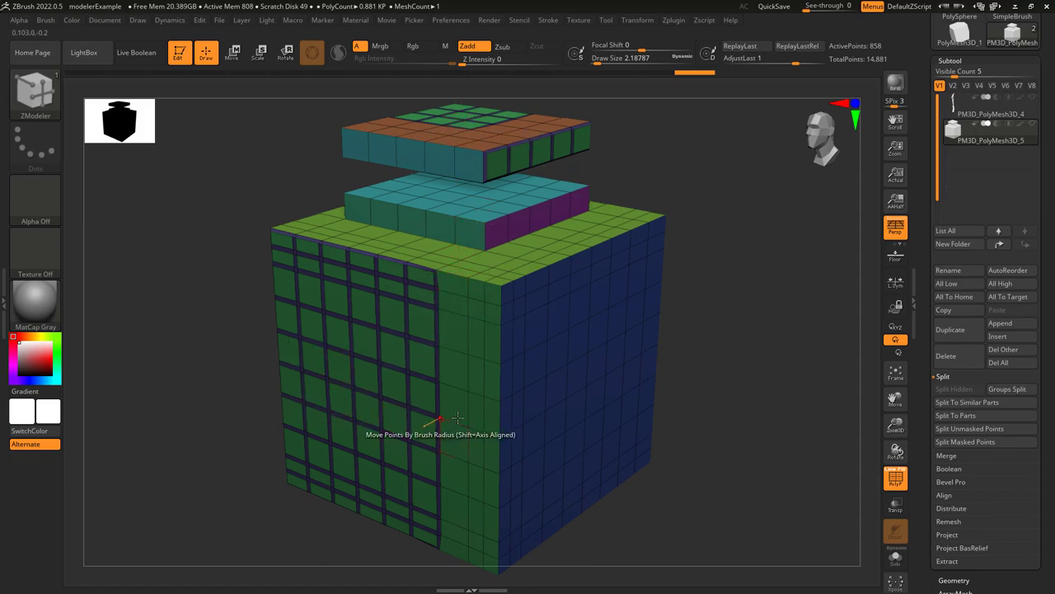
mouse_move(526, 221)
right_mouse_down()
mouse_move(539, 221)
mouse_move(525, 202)
right_mouse_up()
right_click_drag(341, 372, 372, 297)
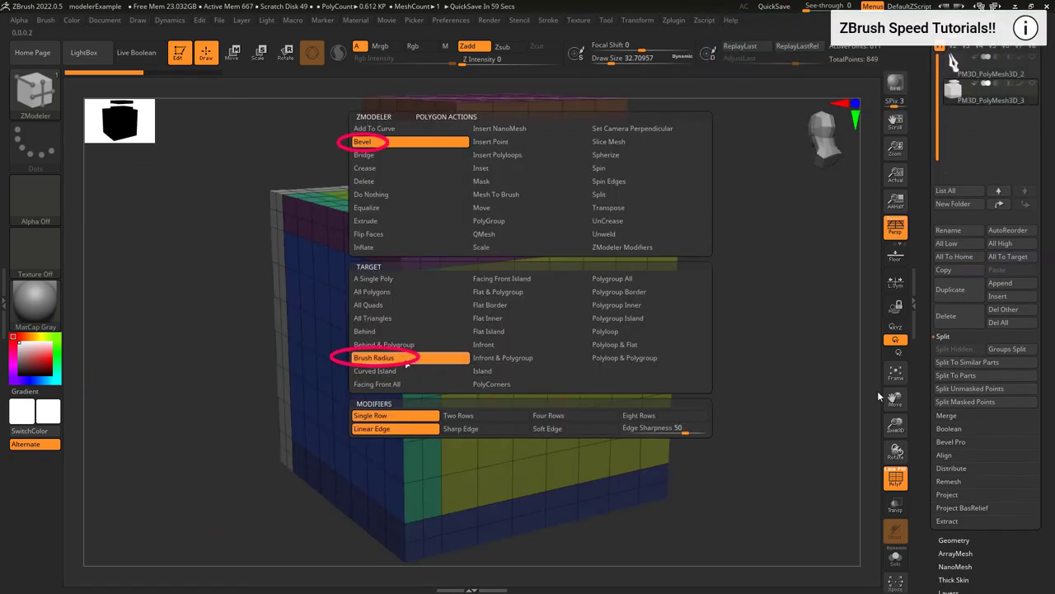
Try Bevel with the target Brush Radius at several spots on the box's yellow side, undoing each attempt
left_click_drag(497, 324, 510, 319)
key("ctrl+z")
left_click_drag(561, 289, 567, 283)
key("ctrl+z")
left_click(595, 387)
key("ctrl+z")
left_click(497, 445)
key("ctrl+z")
left_click(528, 458)
key("ctrl+z")
Enlarge the draw size to about 56 and try Bevel Brush Radius on the yellow side, undoing the attempts
key("s")
left_click_drag(531, 371, 536, 370)
left_click(532, 368)
key("ctrl+z")
left_click(593, 385)
key("ctrl+z")
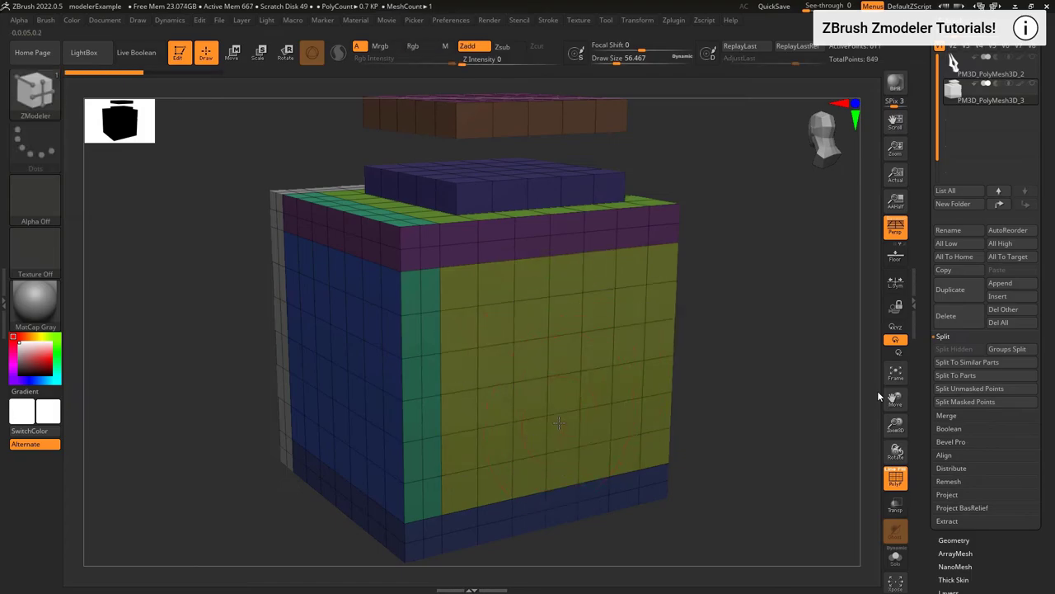
Reduce the draw size to about 31 and bevel the middle of the yellow side with Brush Radius
key("s")
left_click(525, 438)
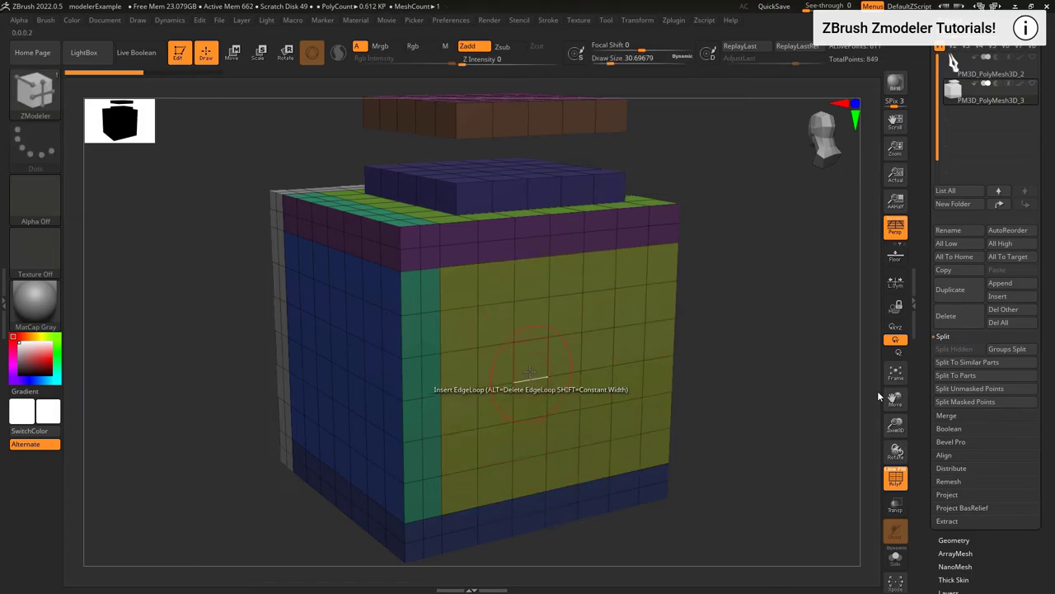
left_click(528, 371)
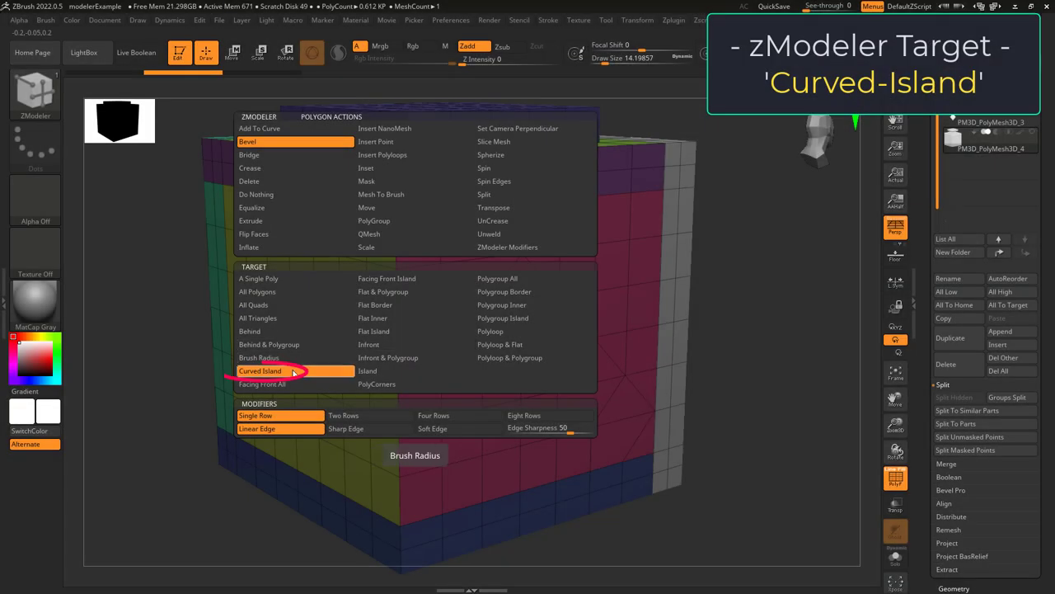
Set the Bevel target to Curved Island and try it on polygons of the box's red side, undoing the bevels
left_click(306, 374)
left_click_drag(463, 386, 458, 408)
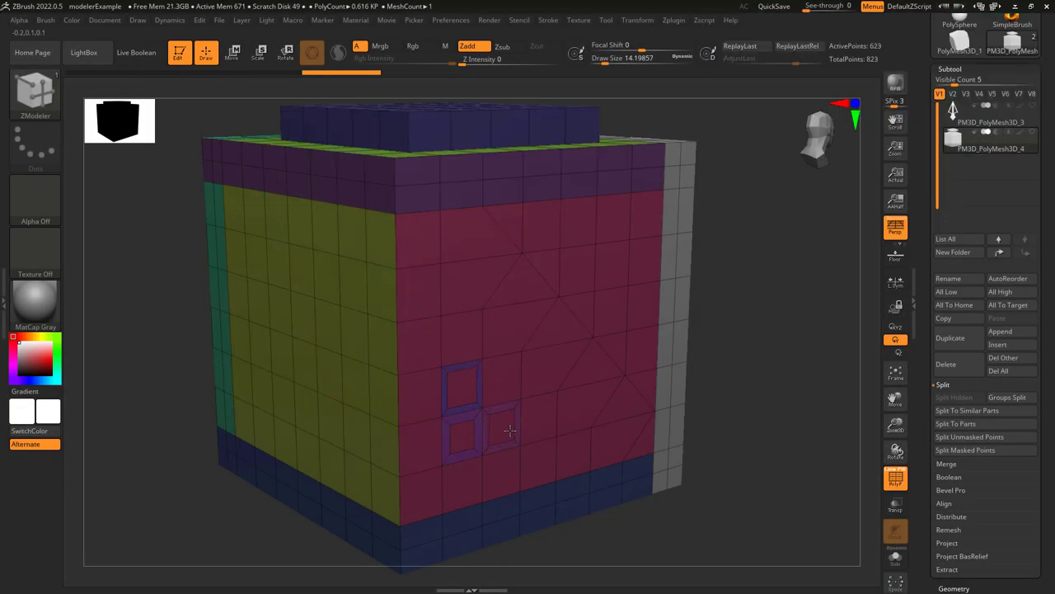
key("ctrl+z")
key("ctrl+z")
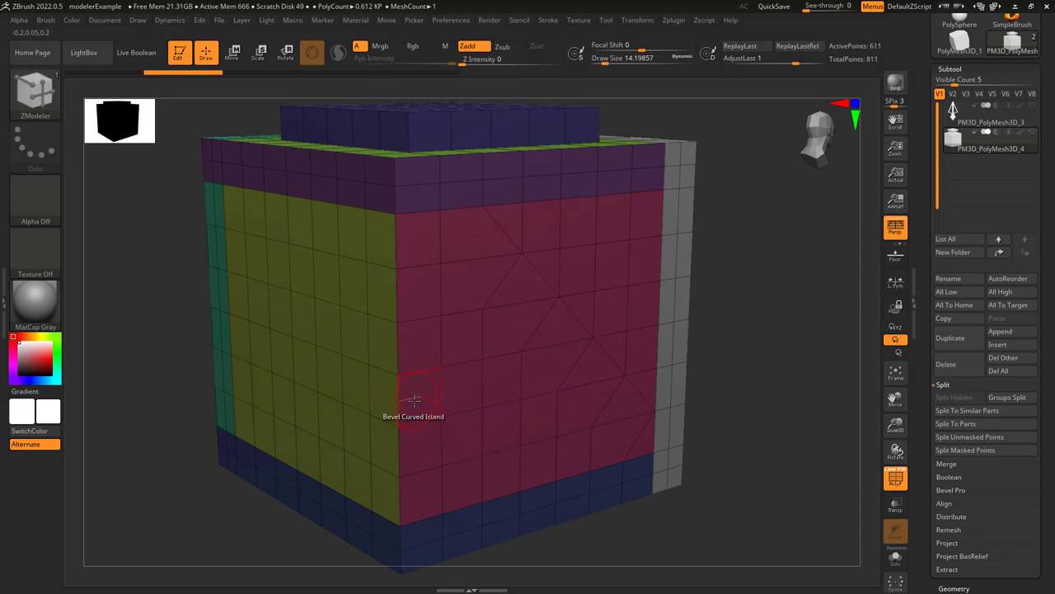
Try Bevel Curved Island on three stacked polygons along the box's red and yellow corner, and undo them
left_click(420, 400)
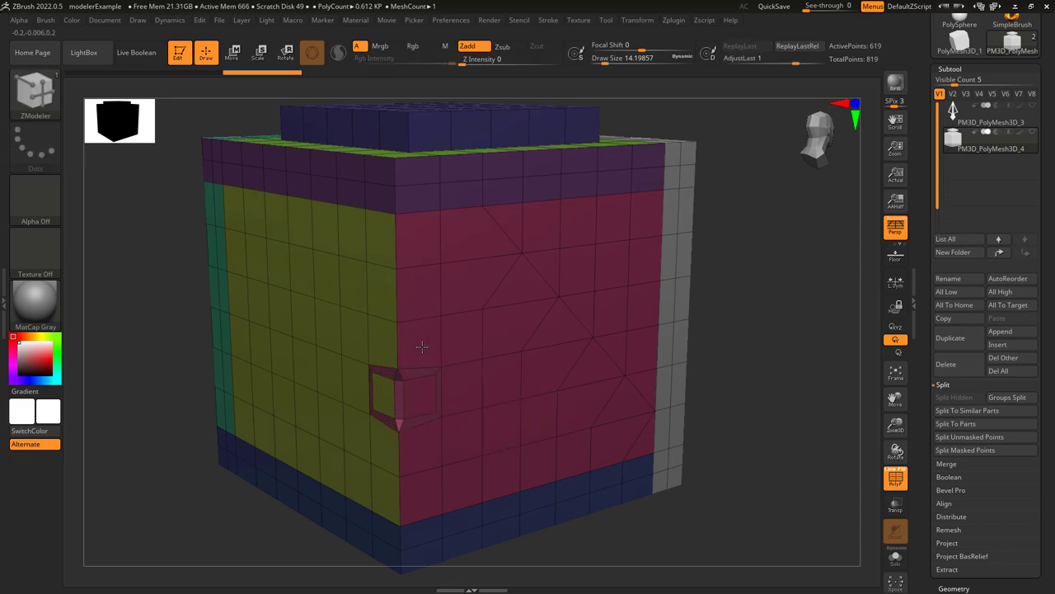
left_click(426, 346)
left_click(423, 294)
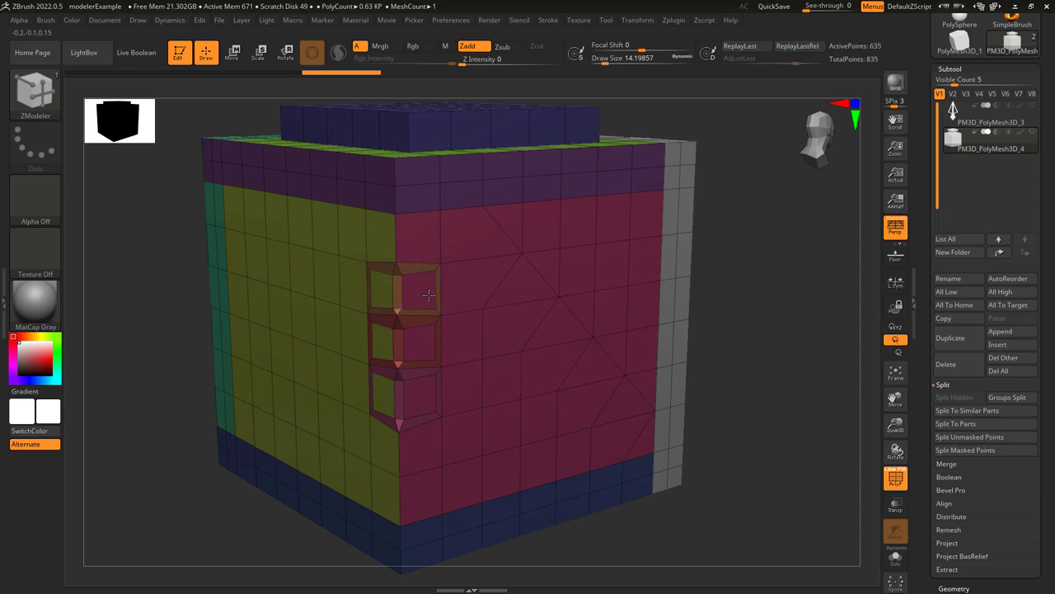
key("ctrl+z")
key("ctrl+z")
key("ctrl+z")
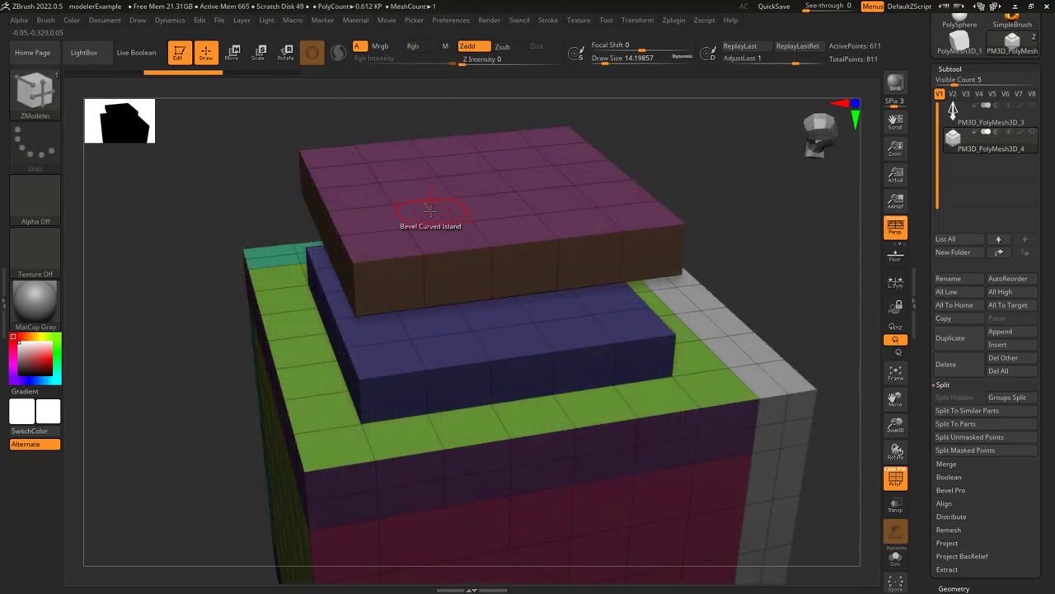
Undo the trial bevel on the floating top slab and bevel polygons along its front edge with Curved Island
key("ctrl+z")
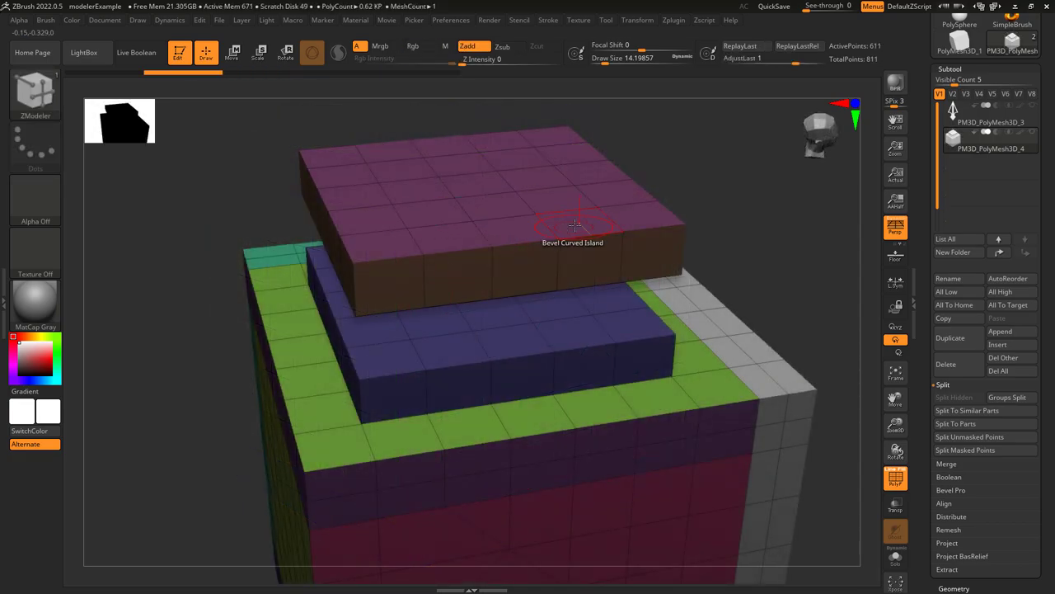
left_click(527, 230)
left_click(460, 238)
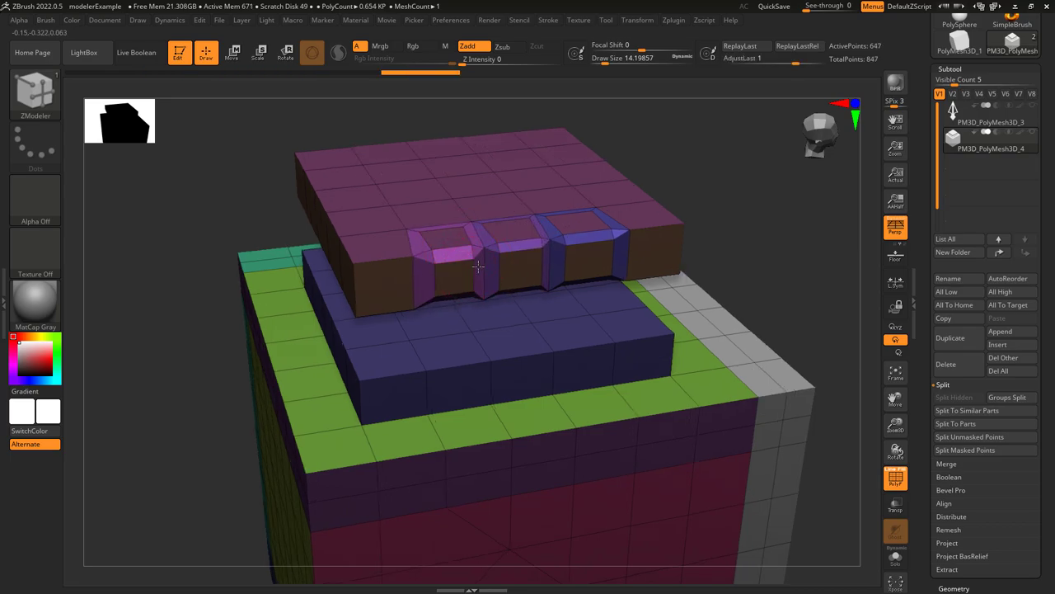
Set the Bevel target to Facing Front All for the box
left_click(351, 384)
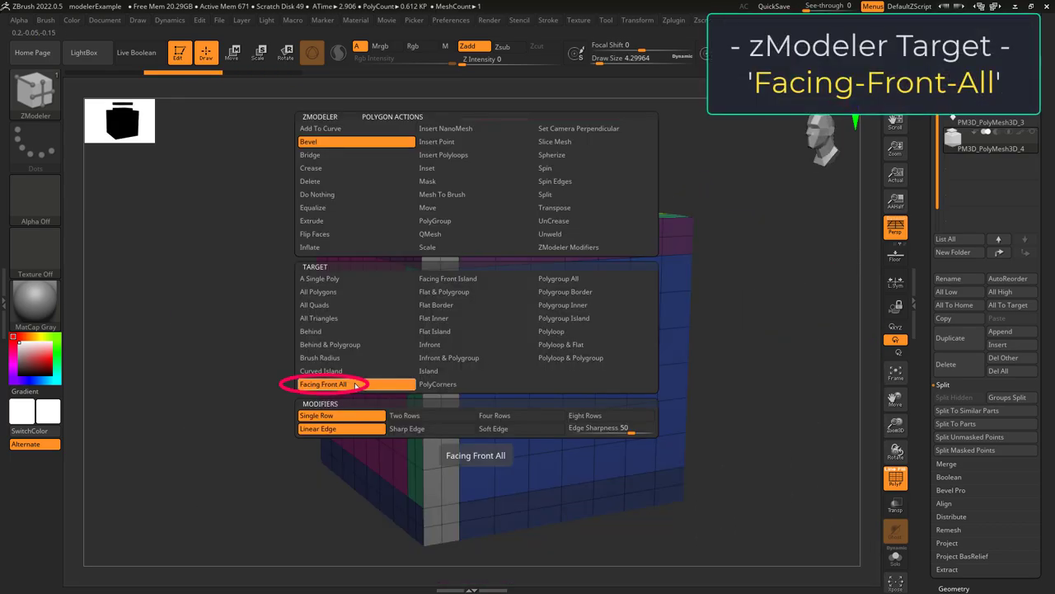
left_click_drag(512, 326, 346, 340)
right_click_drag(334, 341, 438, 348)
mouse_move(438, 347)
left_mouse_down()
mouse_move(413, 375)
mouse_move(429, 363)
left_mouse_up()
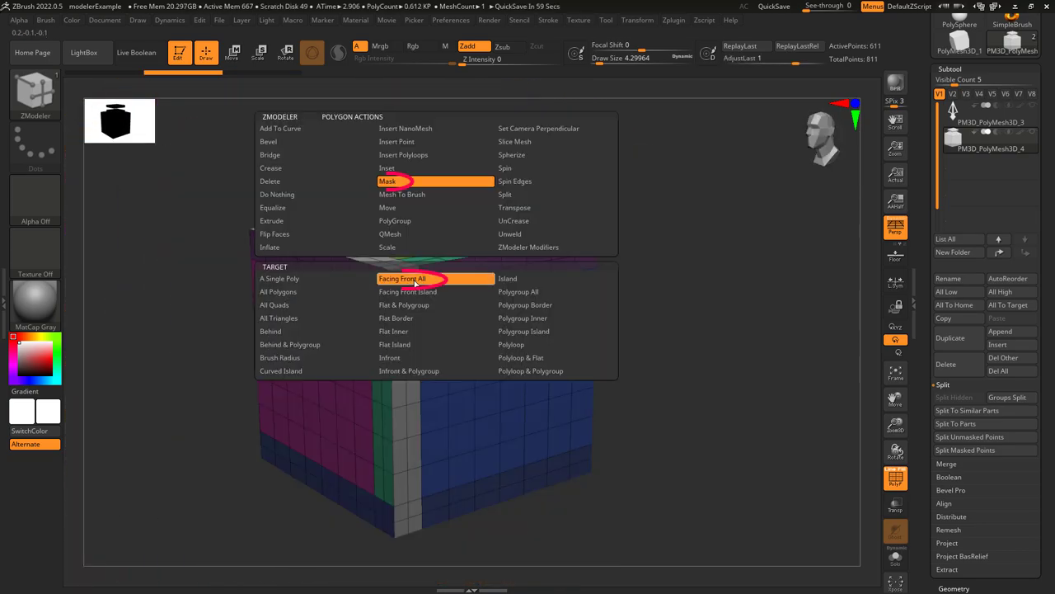
Mask the camera-facing polygons from the box's blue side using Mask with the target Facing Front All
left_click(462, 375)
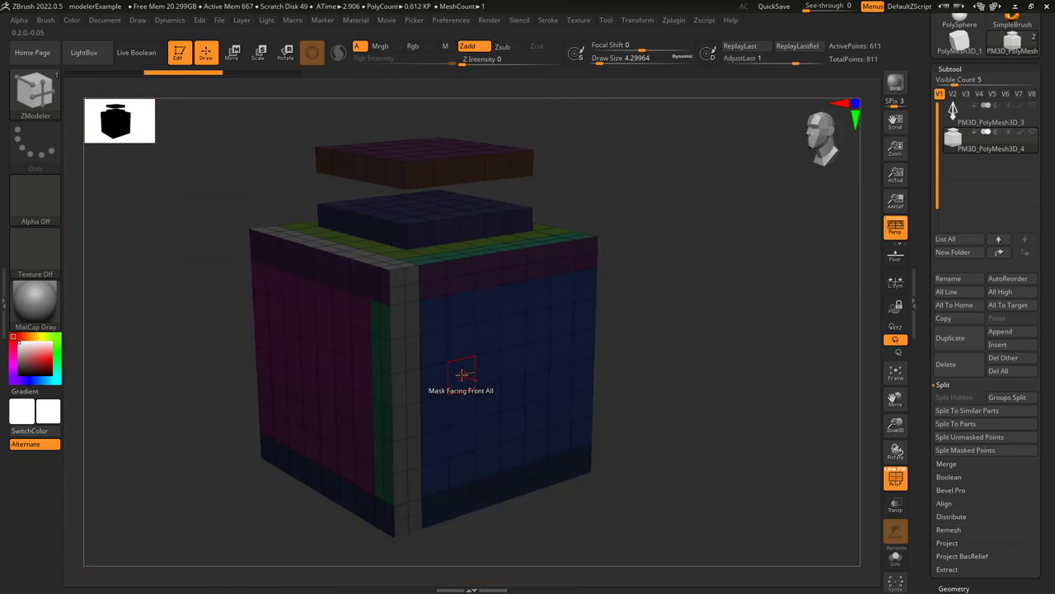
left_click_drag(259, 389, 298, 323)
key("shift+f")
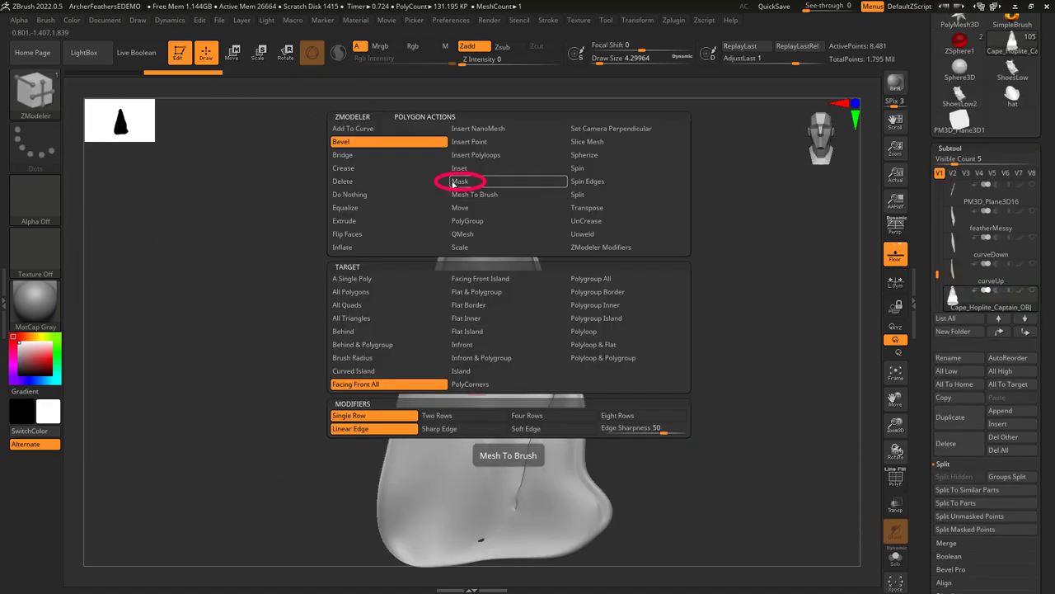
Set the polygon action to Mask and apply Facing Front All to the cape from its middle and its top
left_click(459, 181)
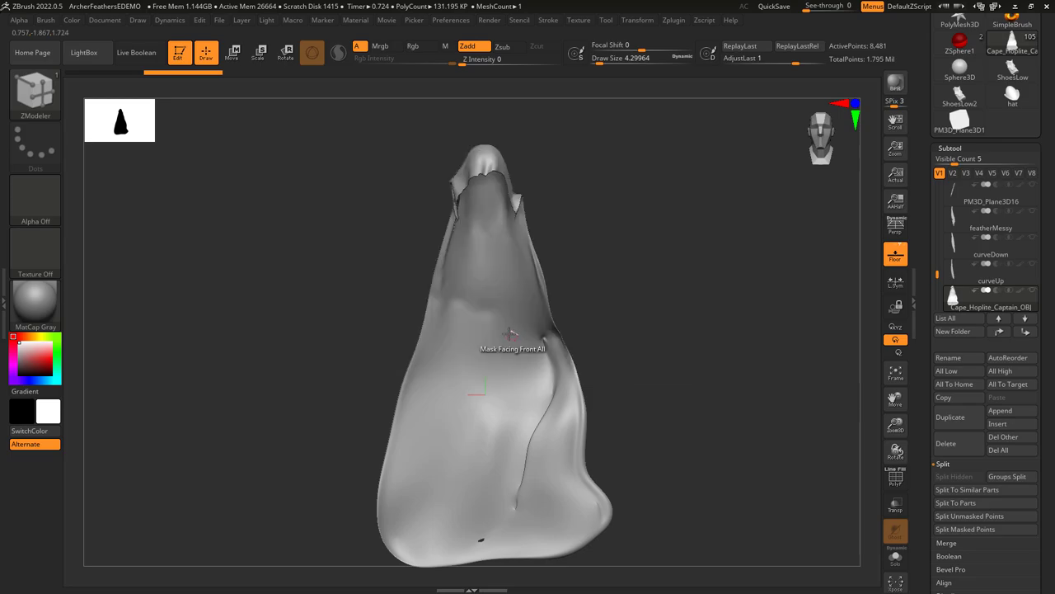
left_click(500, 339)
right_click_drag(501, 339, 532, 391)
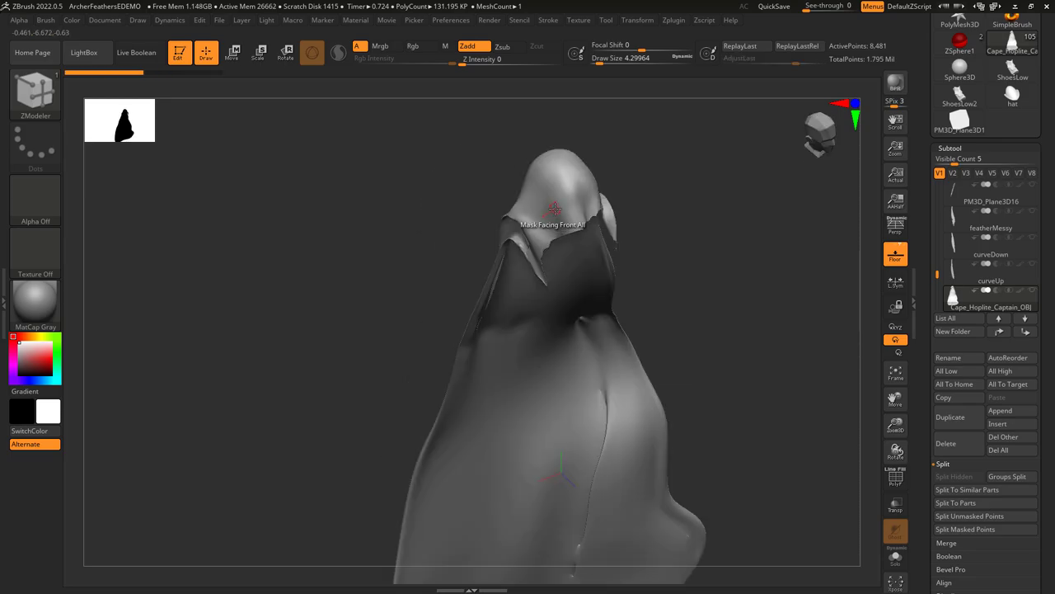
left_click(554, 211)
right_click_drag(591, 428, 544, 362)
left_click_drag(545, 361, 506, 353)
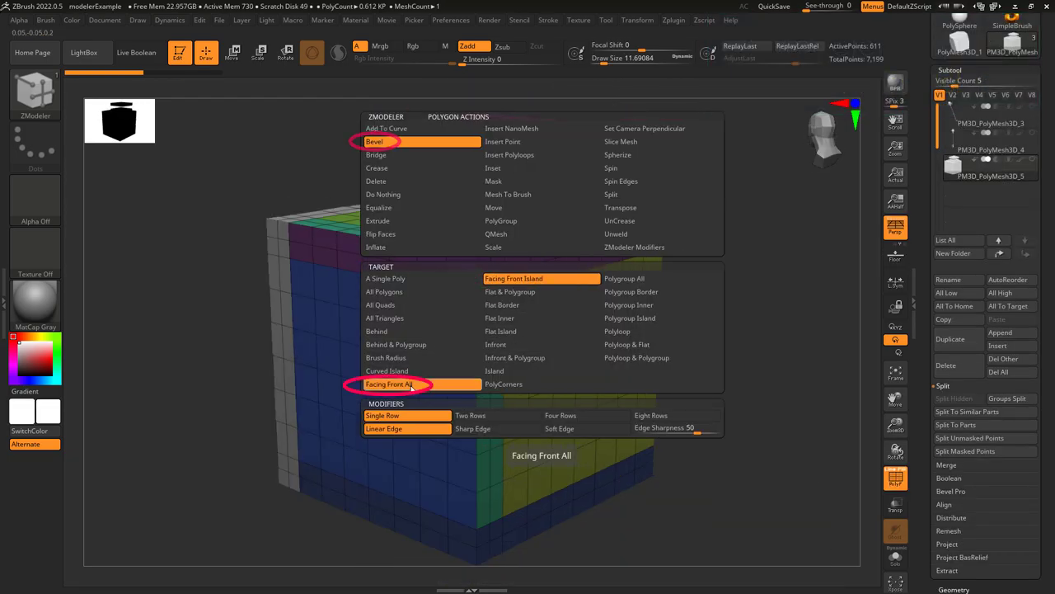
Set the Bevel target to Facing Front Island, try it from the box's yellow side, and undo the bevel
left_click(413, 385)
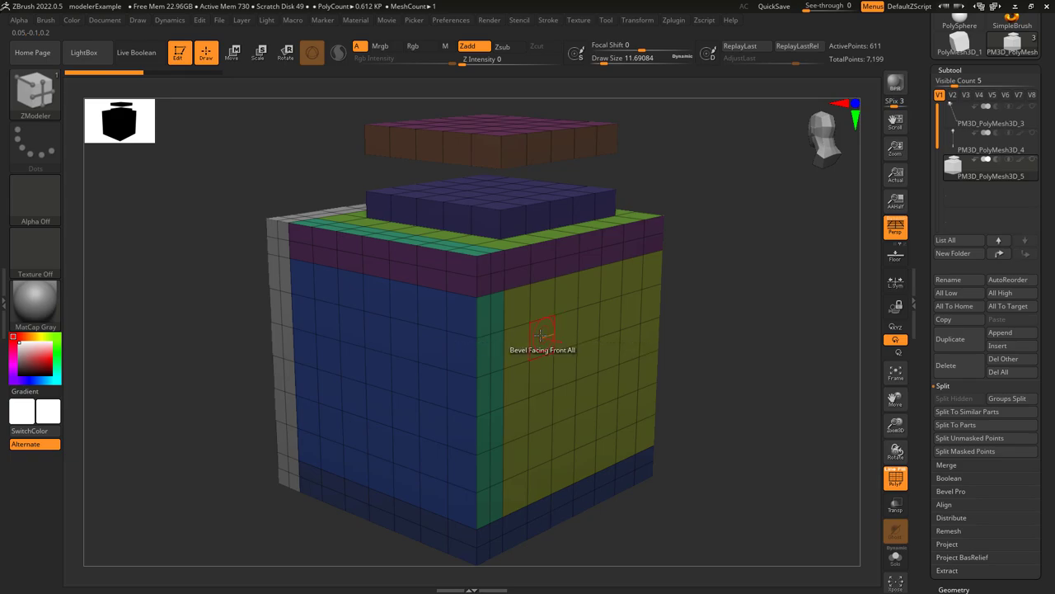
key("shift+f")
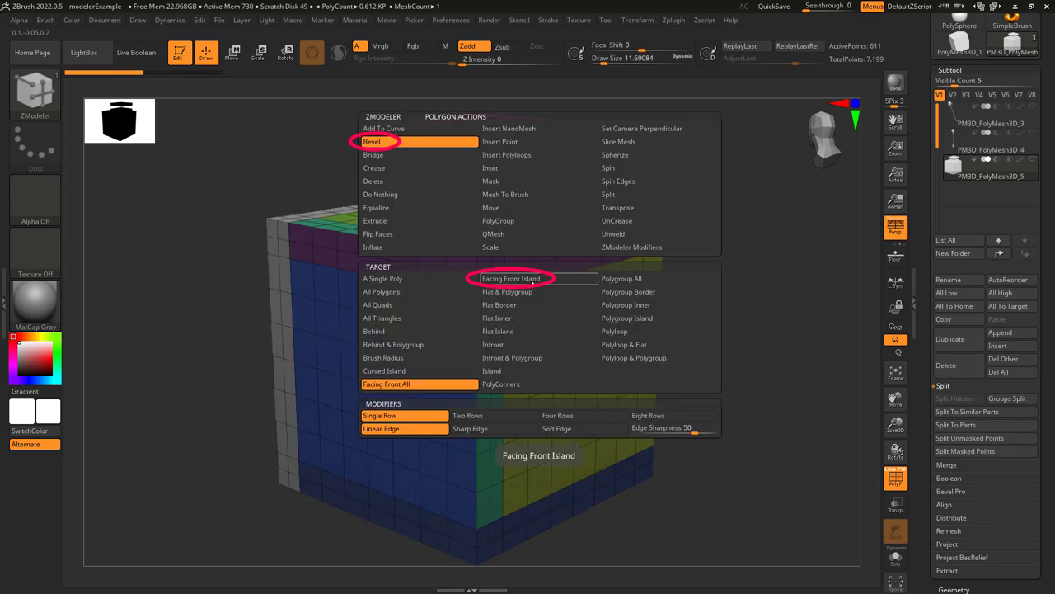
left_click(530, 280)
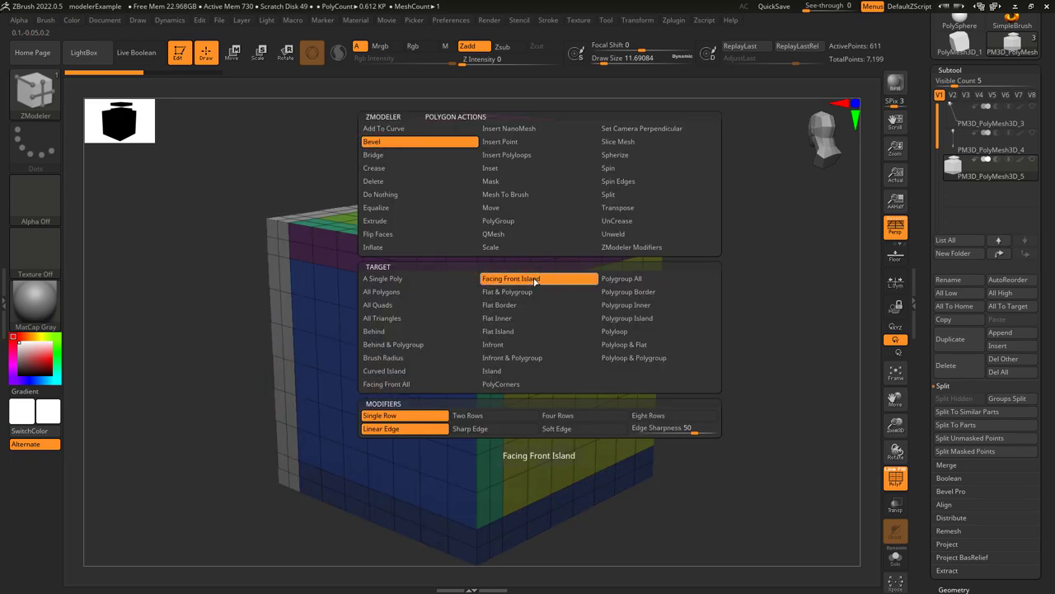
left_click_drag(548, 301, 550, 285)
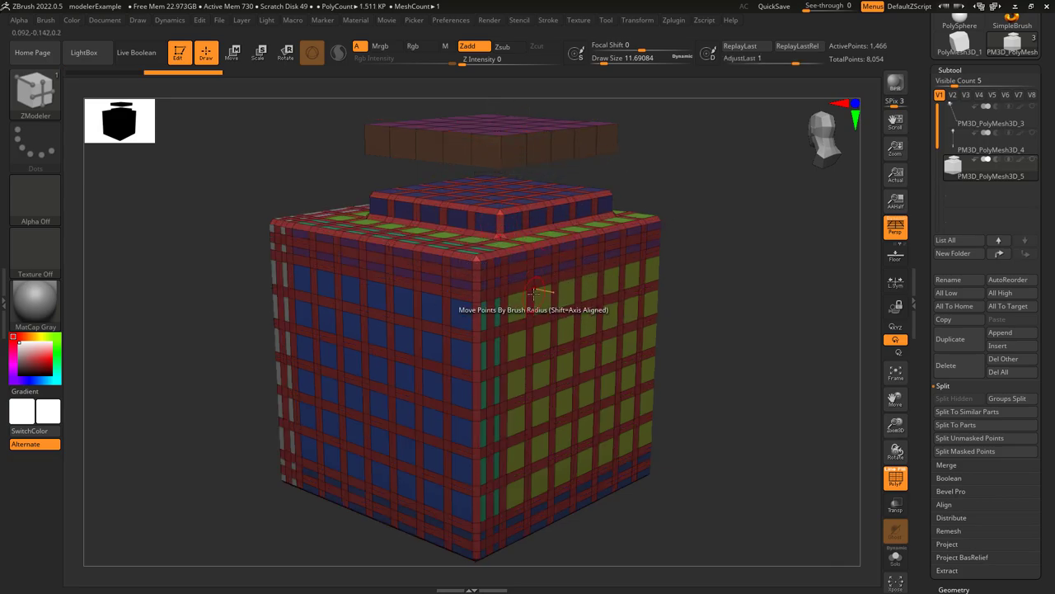
key("ctrl+z")
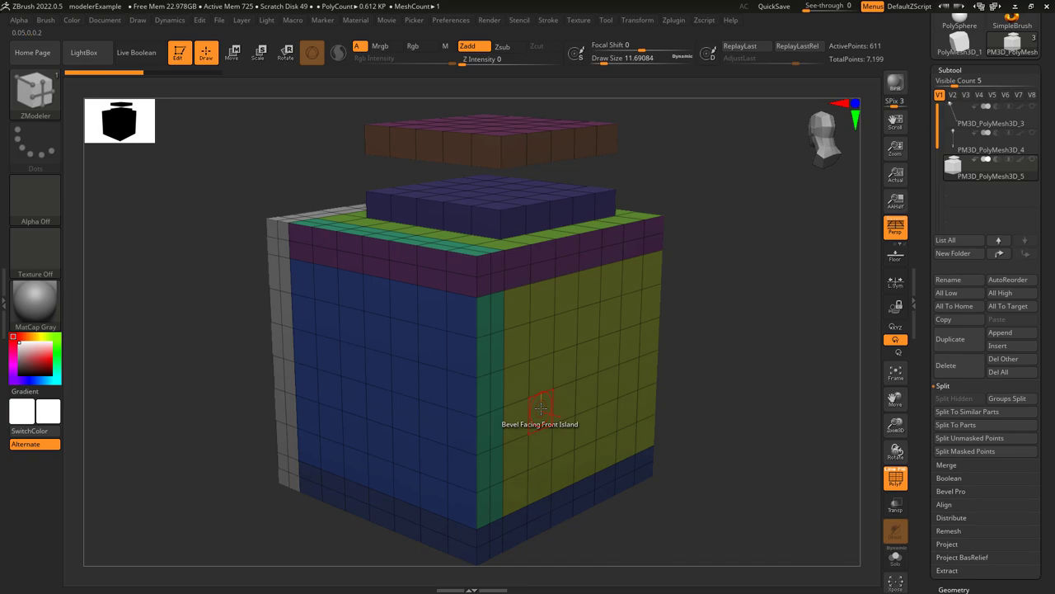
Try Bevel Facing Front Island from other polygons on the yellow side and the green strip, undoing each attempt
left_click(540, 408)
key("ctrl+z")
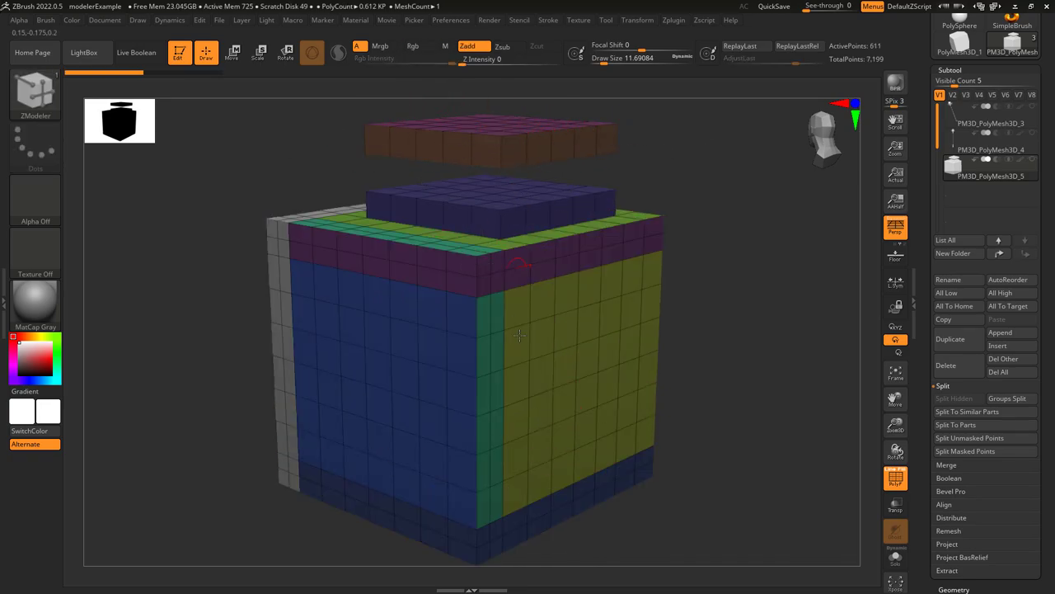
left_click(593, 323)
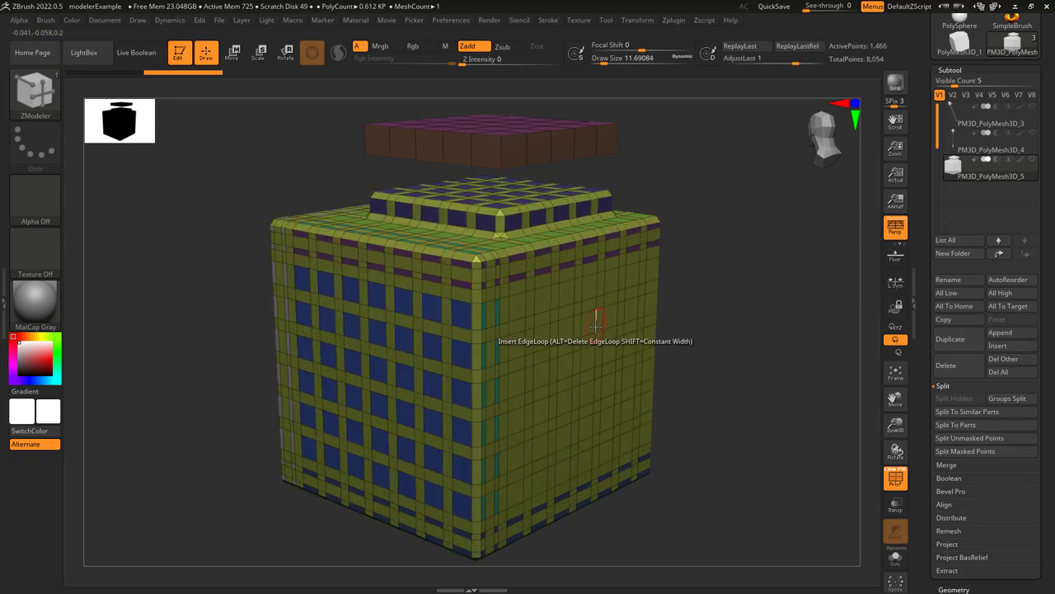
key("ctrl+z")
left_click(498, 352)
key("ctrl+z")
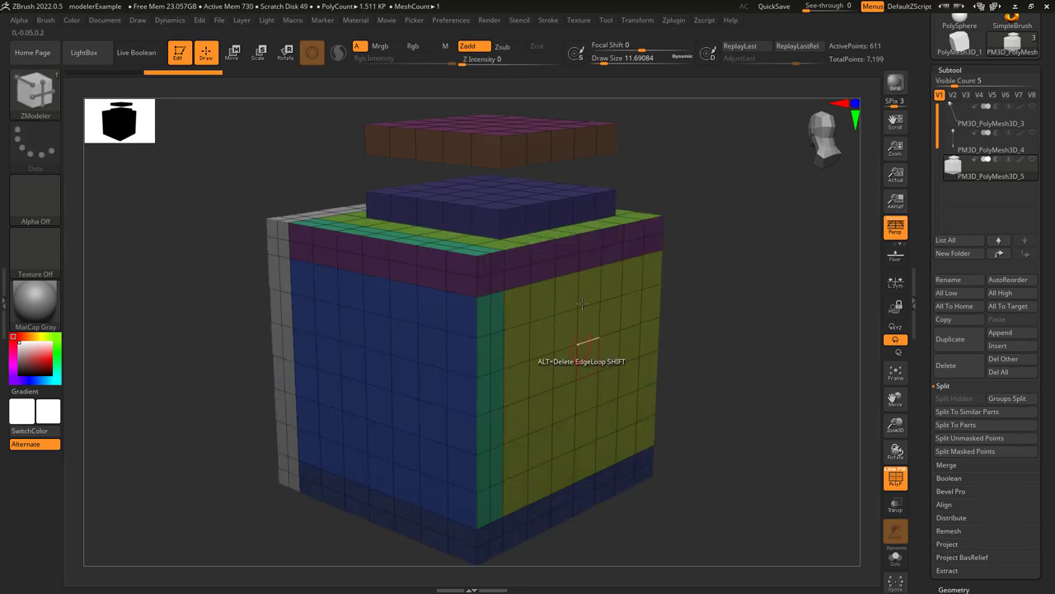
Bevel the floating brown slab with Facing Front Island from different polygons, undoing the earlier attempts
left_click(540, 148)
key("ctrl+z")
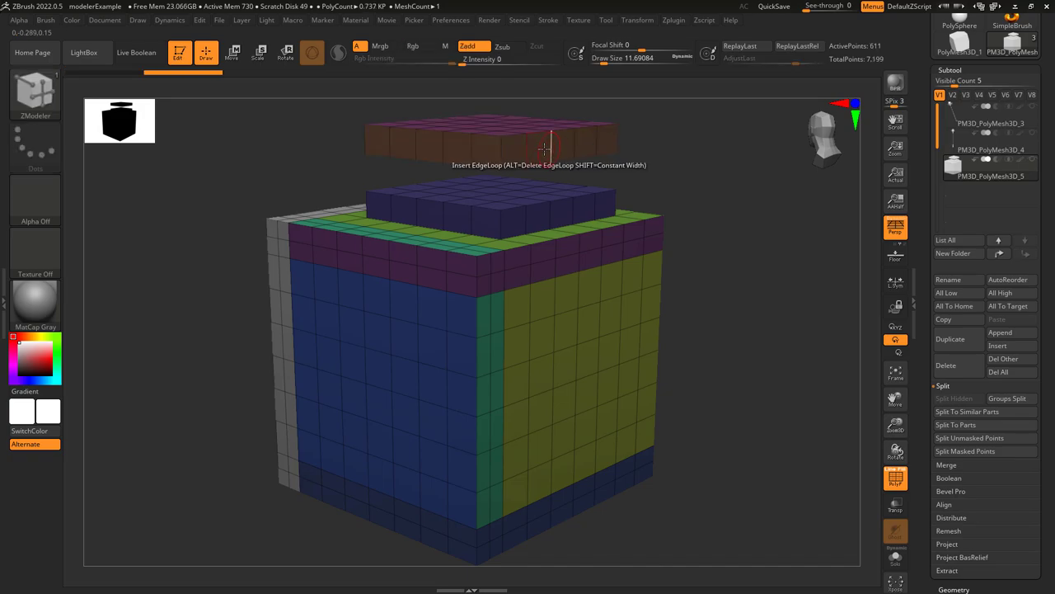
left_click(500, 131)
key("ctrl+z")
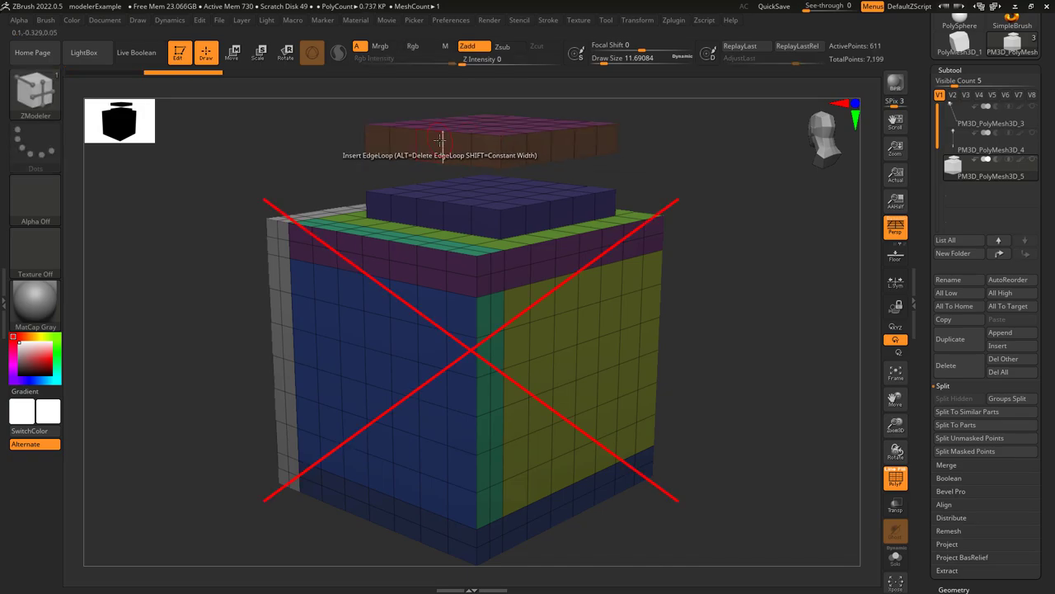
left_click_drag(431, 147, 448, 148)
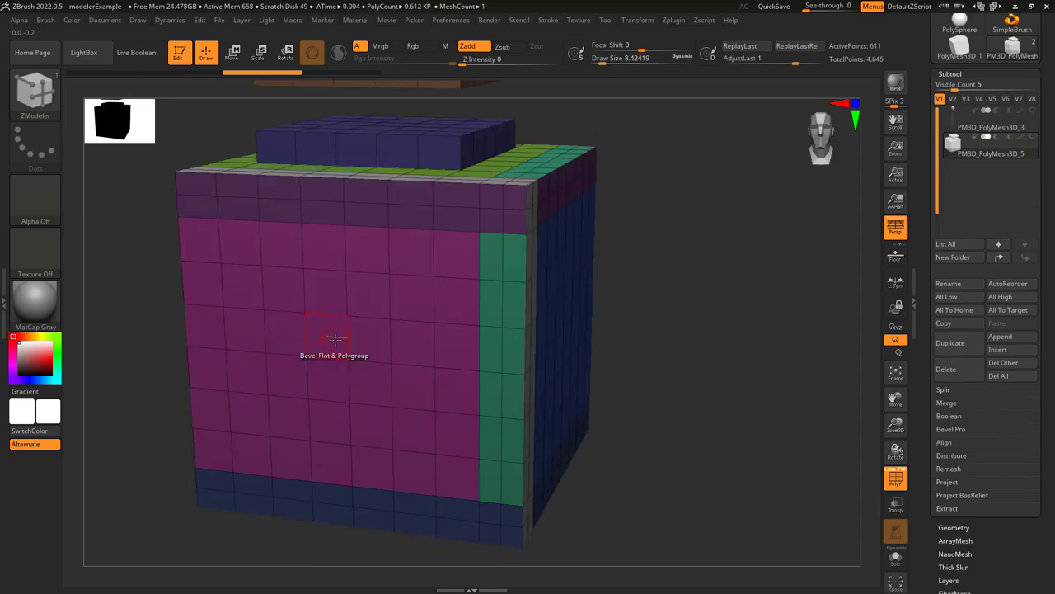
Set the Bevel target to Flat & Polygroup, try it on the box's magenta side, and undo the bevel
key("space")
left_click(319, 291)
mouse_move(326, 342)
left_mouse_down()
mouse_move(347, 342)
mouse_move(330, 345)
left_mouse_up()
key("ctrl+z")
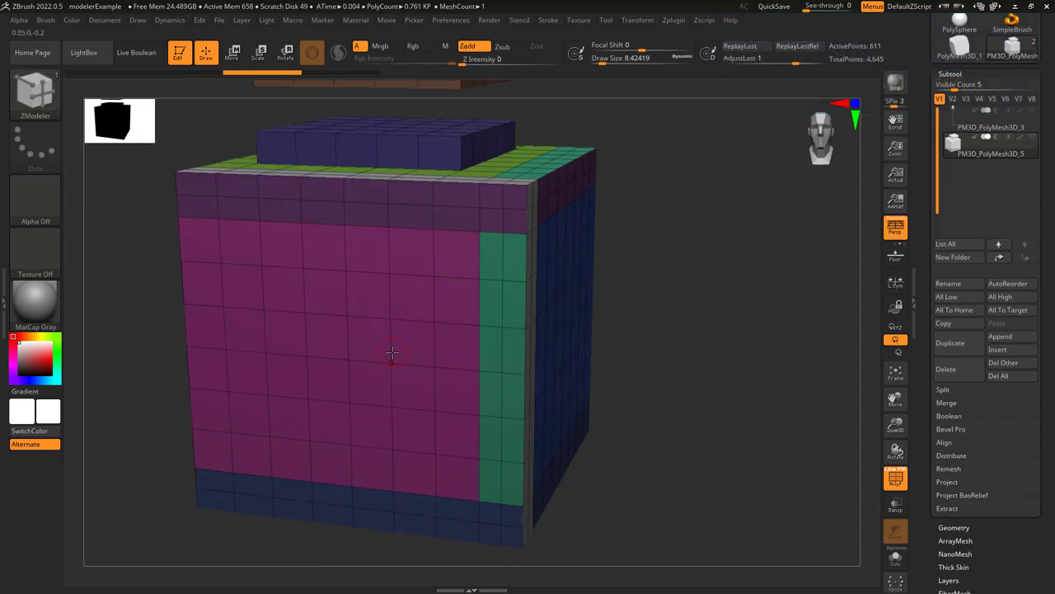
Bevel the box's blue side with the target Flat & Polygroup
left_click_drag(566, 341, 550, 361)
mouse_move(550, 361)
right_mouse_down()
mouse_move(546, 335)
mouse_move(530, 328)
mouse_move(559, 365)
mouse_move(568, 360)
right_mouse_up()
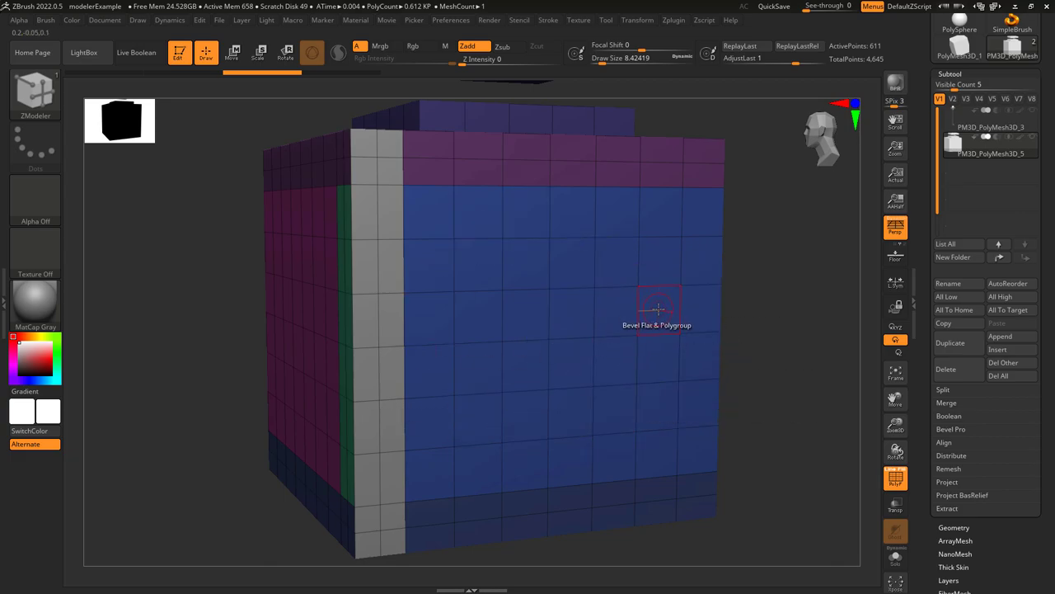
left_click_drag(659, 308, 662, 310)
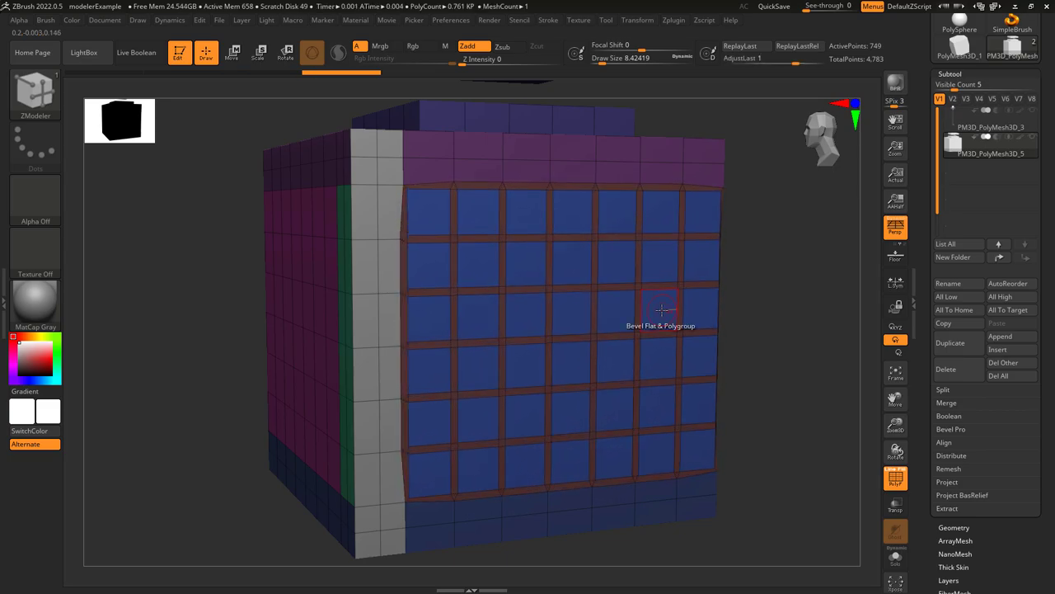
Undo the blue side's bevel, then try Bevel Flat & Polygroup on the box's yellow side and undo it
key("ctrl+z")
left_click_drag(747, 351, 600, 348)
right_click_drag(746, 345, 539, 330, "alt")
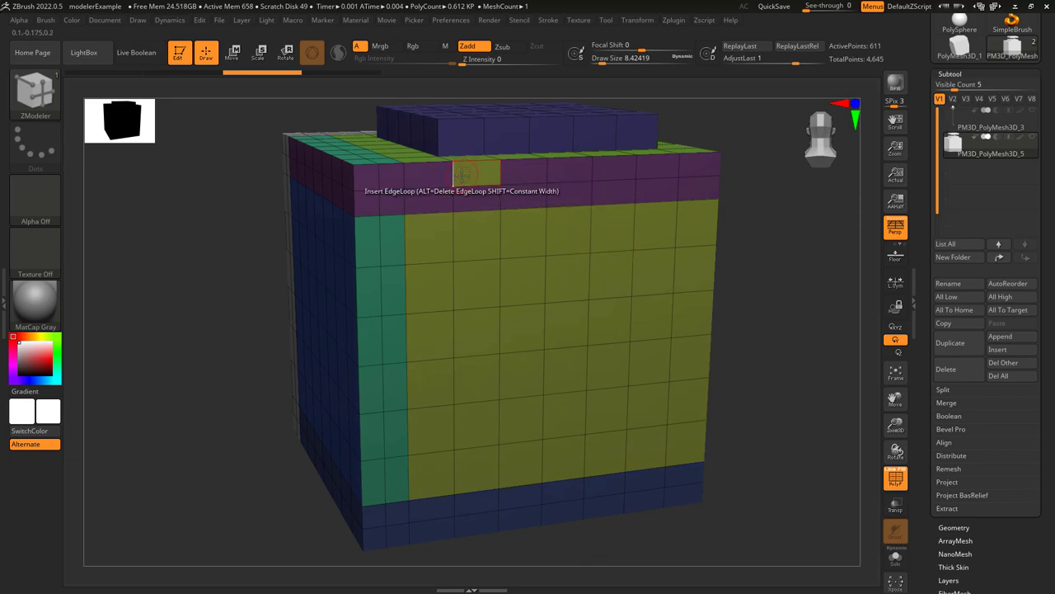
mouse_move(650, 361)
left_mouse_down()
mouse_move(642, 365)
mouse_move(646, 357)
left_mouse_up()
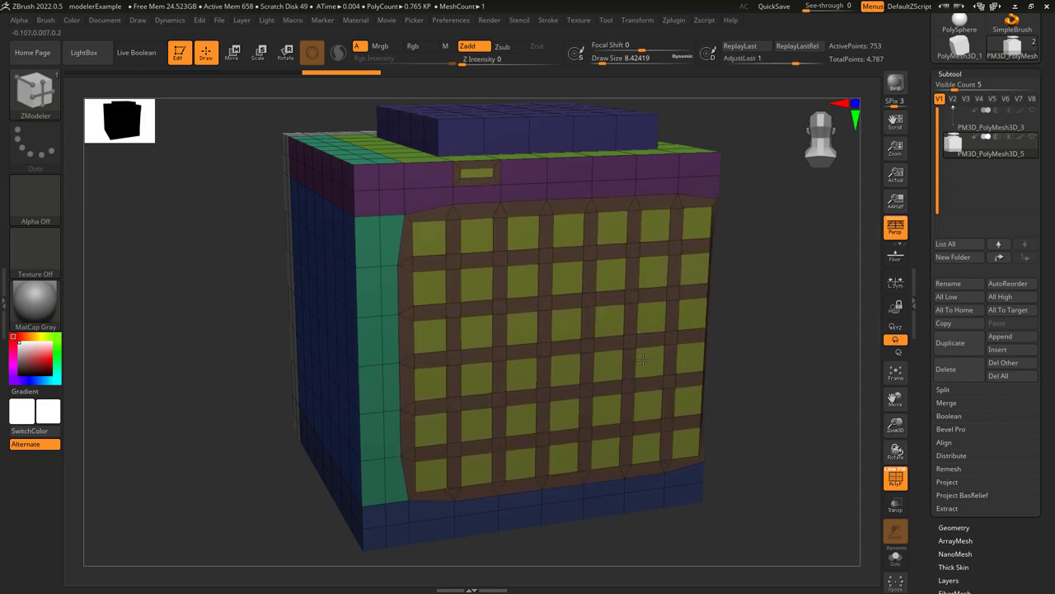
key("ctrl+z")
key("ctrl+shift+z")
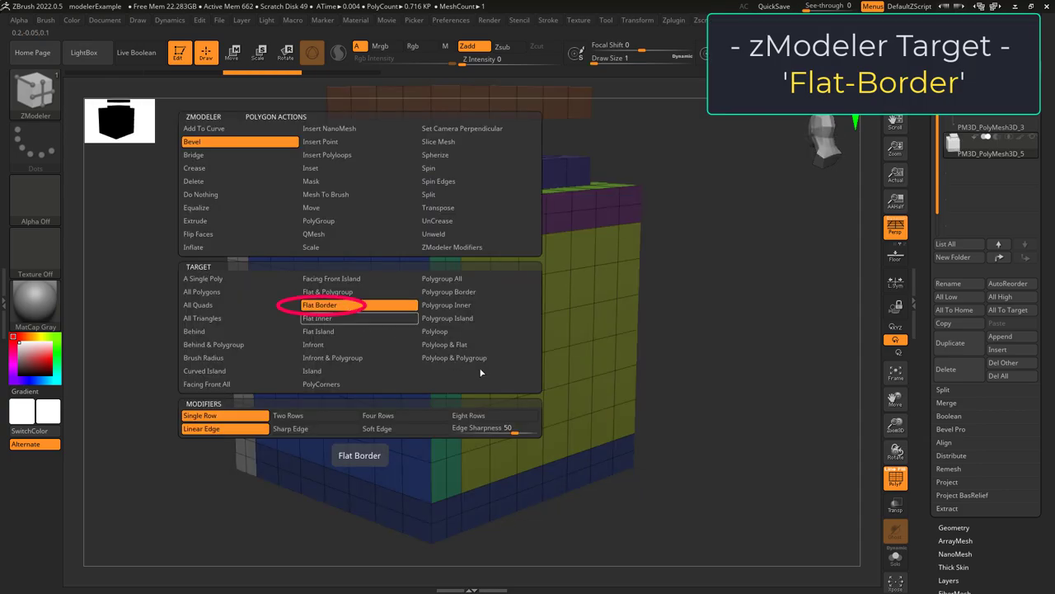
Set the Bevel target to Flat Border, try it on the box's blue and yellow sides, and undo each bevel
left_click(356, 302)
left_click(383, 302)
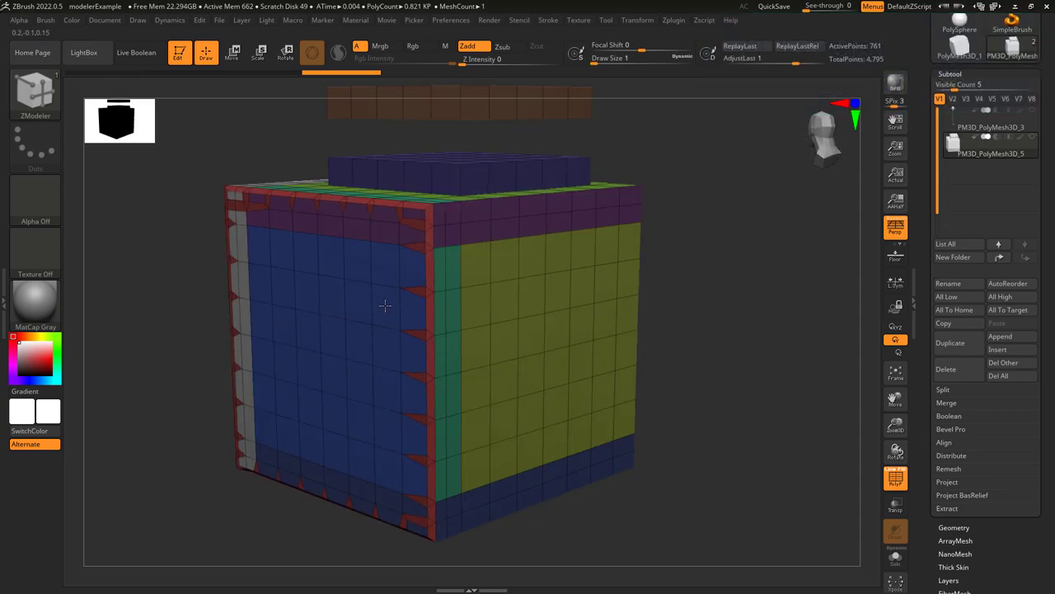
key("ctrl+z")
left_click_drag(465, 274, 475, 274)
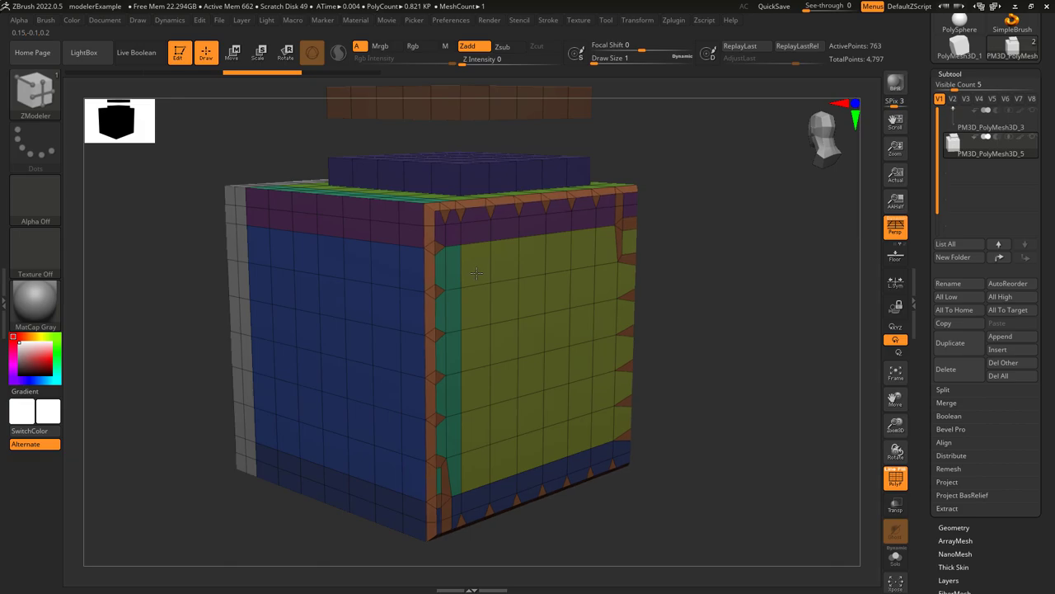
key("ctrl+z")
Try Bevel Flat Border on the blue and magenta sides beside the white corner strip, undoing each attempt
right_click_drag(462, 285, 493, 382)
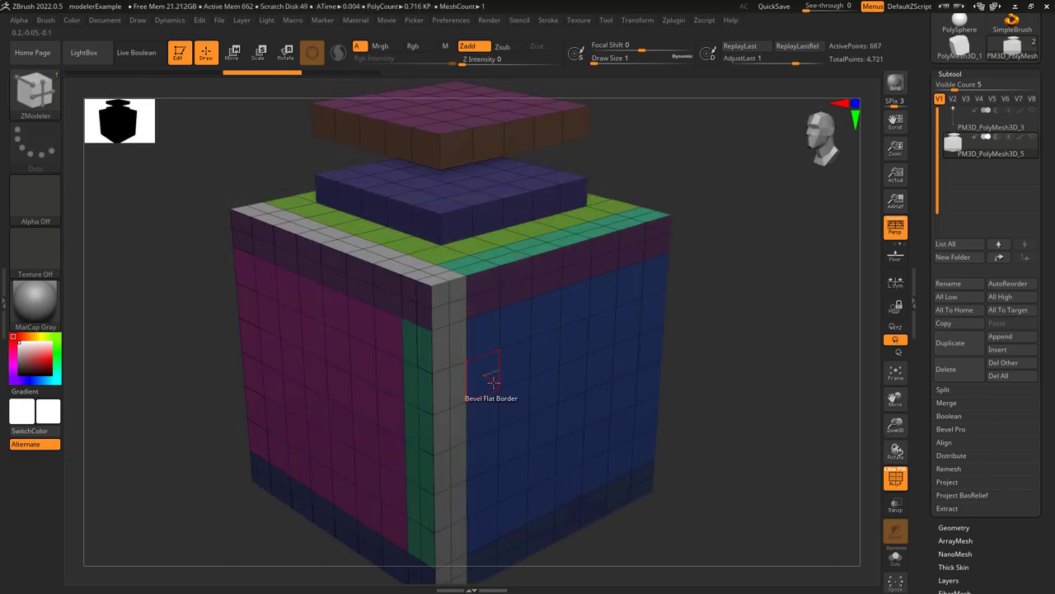
left_click_drag(518, 358, 525, 363)
key("ctrl+z")
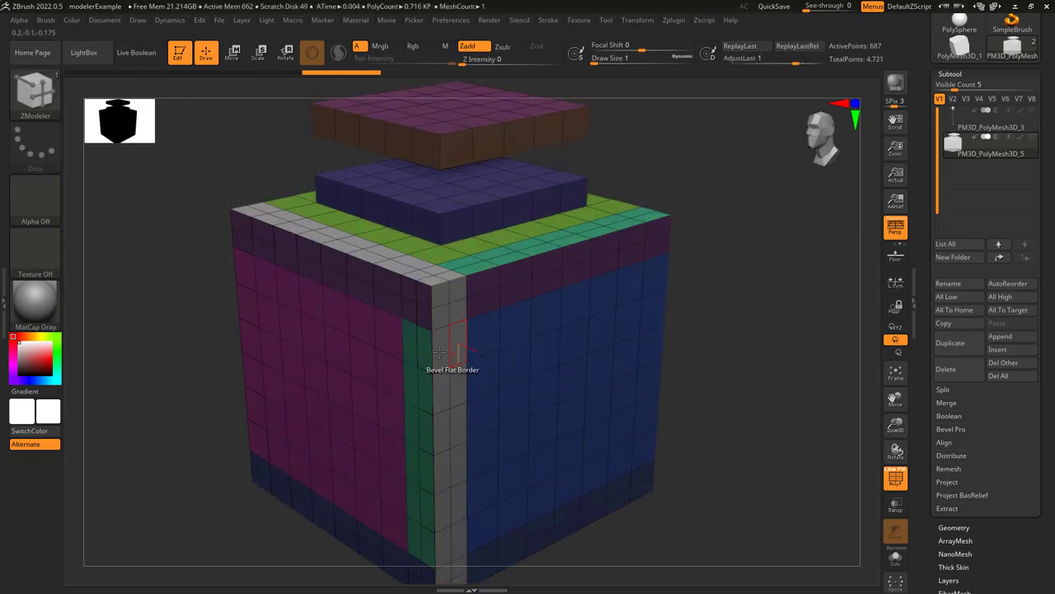
left_click(386, 338)
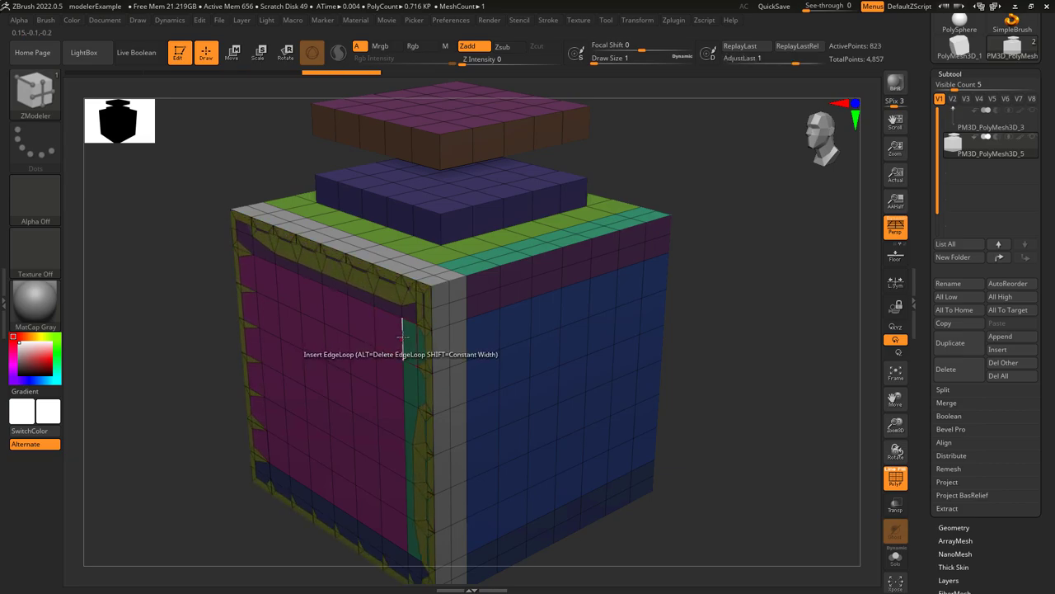
key("ctrl+z")
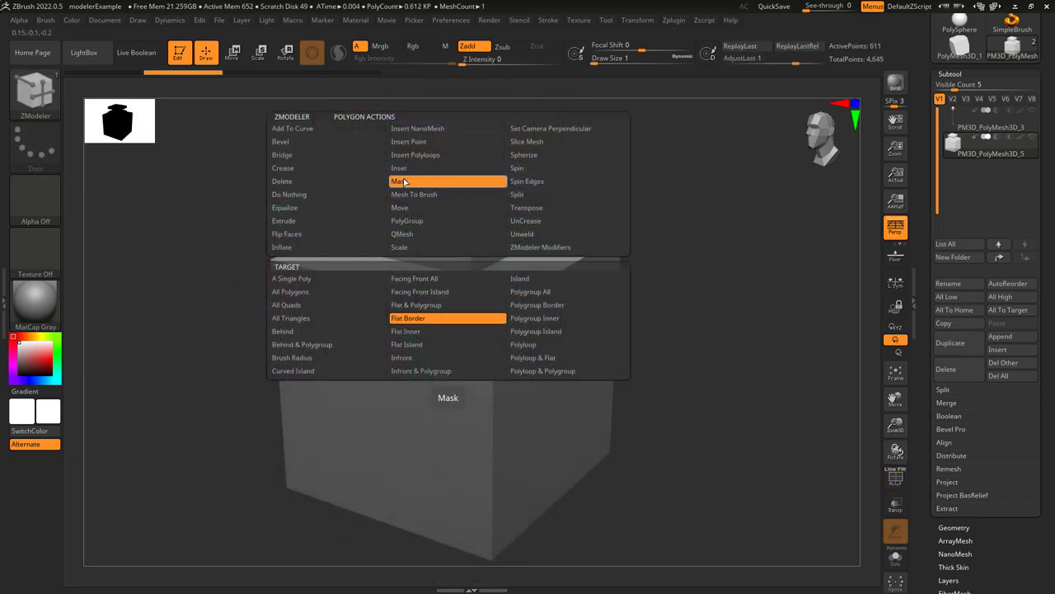
Apply the Mask action with the target Flat Border to two adjacent sides of the box
left_click(436, 318)
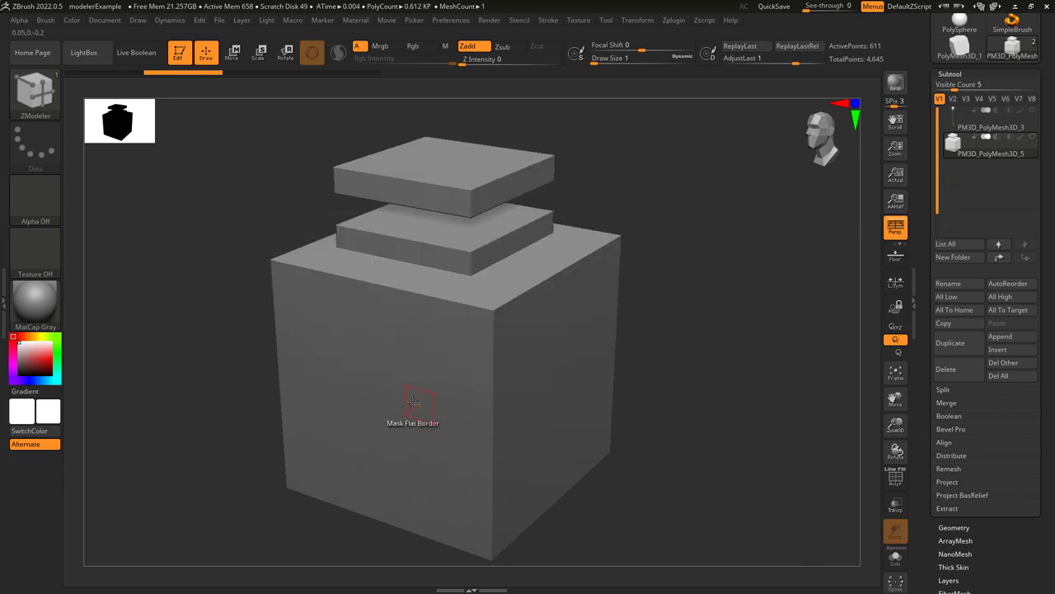
left_click(421, 342)
right_click_drag(433, 364, 545, 344)
left_click(547, 344)
right_click_drag(557, 382, 479, 376, "alt")
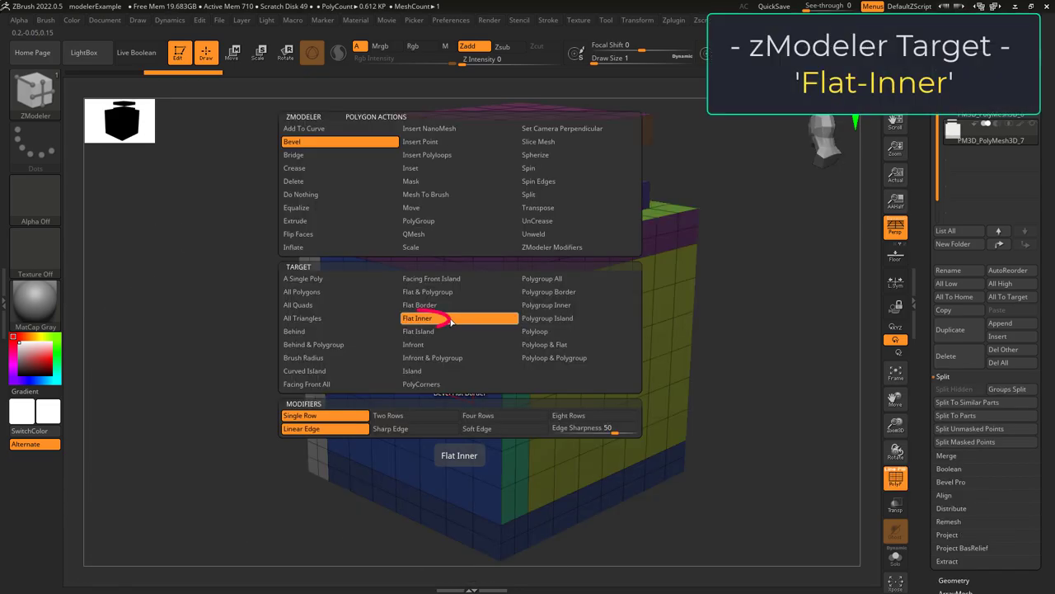
Set the Bevel target to Flat Inner, try it on the box's yellow side and another face, and undo both bevels
left_click(453, 322)
left_click_drag(549, 379, 555, 373)
key("ctrl+z")
right_click_drag(561, 368, 584, 414)
left_click_drag(517, 213, 522, 222)
key("ctrl+z")
Try Bevel Flat Inner on further faces, including the box's underside, undoing each attempt
right_click_drag(518, 285, 524, 270)
left_click_drag(522, 271, 525, 275)
mouse_move(525, 278)
right_mouse_down()
mouse_move(552, 464)
mouse_move(517, 365)
mouse_move(518, 258)
mouse_move(536, 274)
right_mouse_up()
key("ctrl+z")
left_click(530, 321)
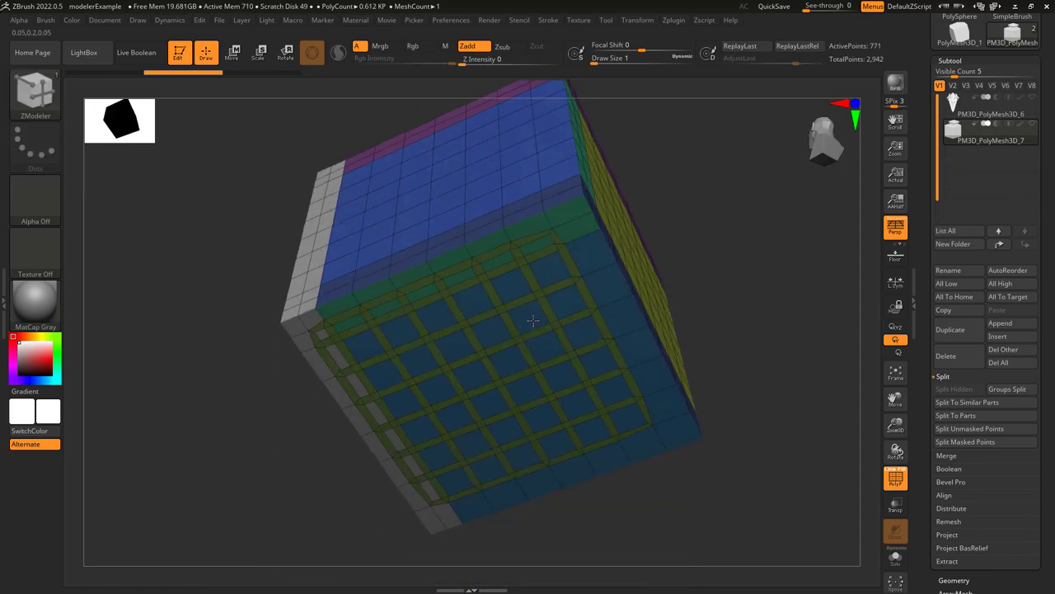
key("ctrl+z")
Toggle the polyframe display and view the mesh from another angle
key("shift+f")
right_click_drag(499, 148, 475, 268)
right_click_drag(474, 268, 453, 336, "ctrl")
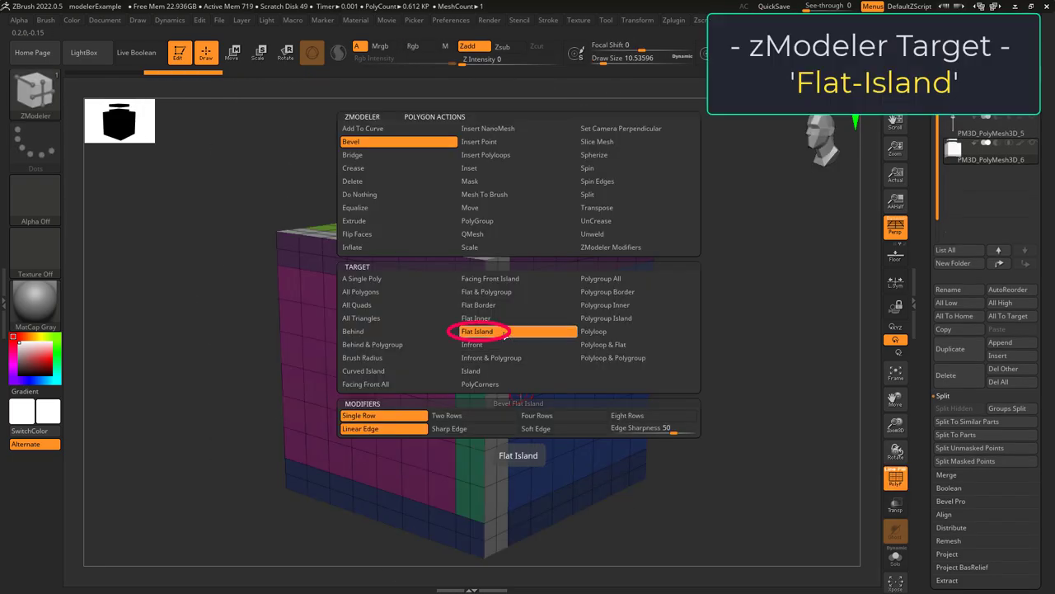
Set the Bevel target to Flat Island and try it on the box's blue side and both slabs, undoing each bevel
left_click(464, 333)
left_click_drag(525, 344, 544, 344)
key("ctrl+z")
left_click(449, 212)
key("ctrl+z")
left_click(441, 165)
key("ctrl+z")
key("ctrl+z")
Hide the polyframe to examine the plain surfaces of the box and slabs, and show it again
key("shift+f")
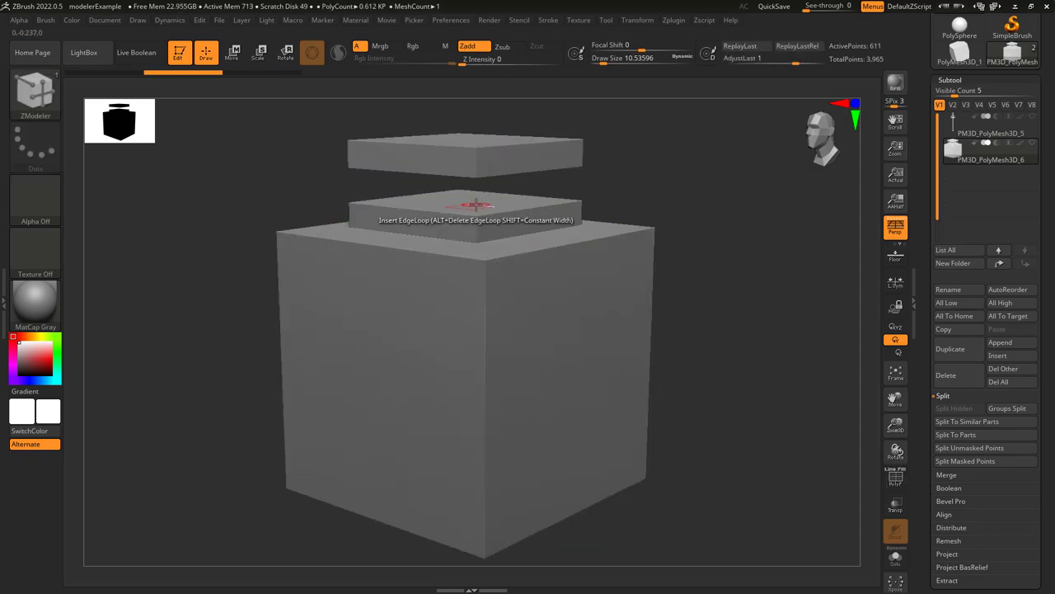
key("ctrl")
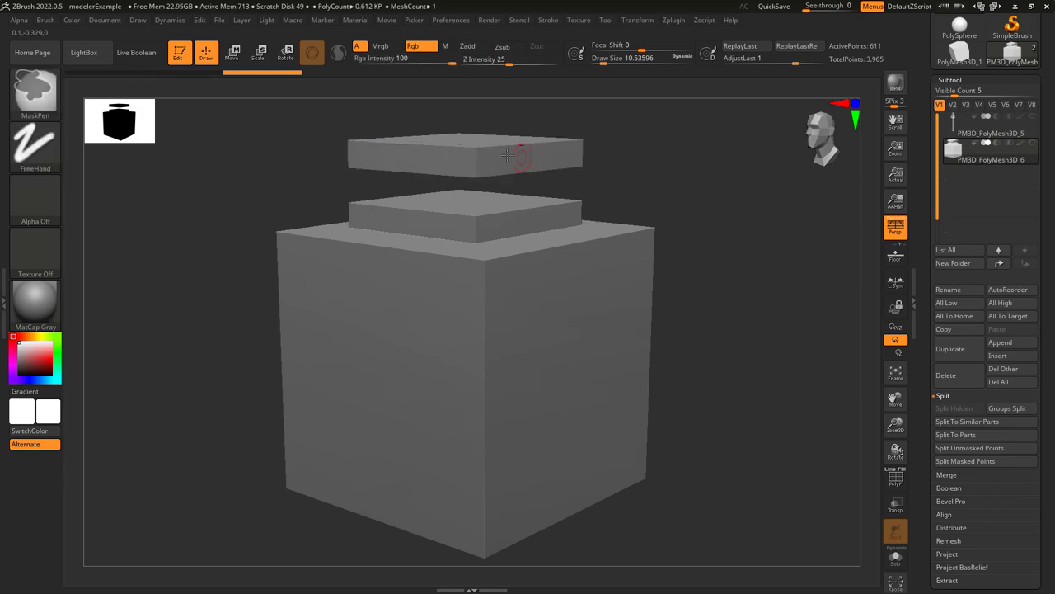
key("ctrl")
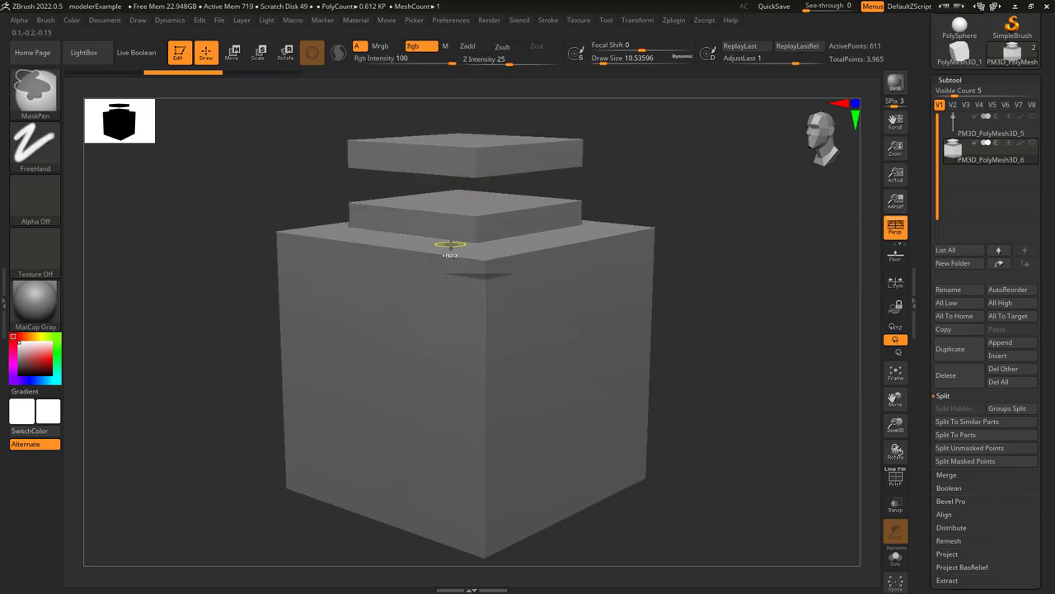
key("shift+f")
Try Bevel Flat Island on the box's magenta and blue sides and the lower slab, undoing the attempts
key("space")
right_click_drag(412, 414, 392, 410, "alt")
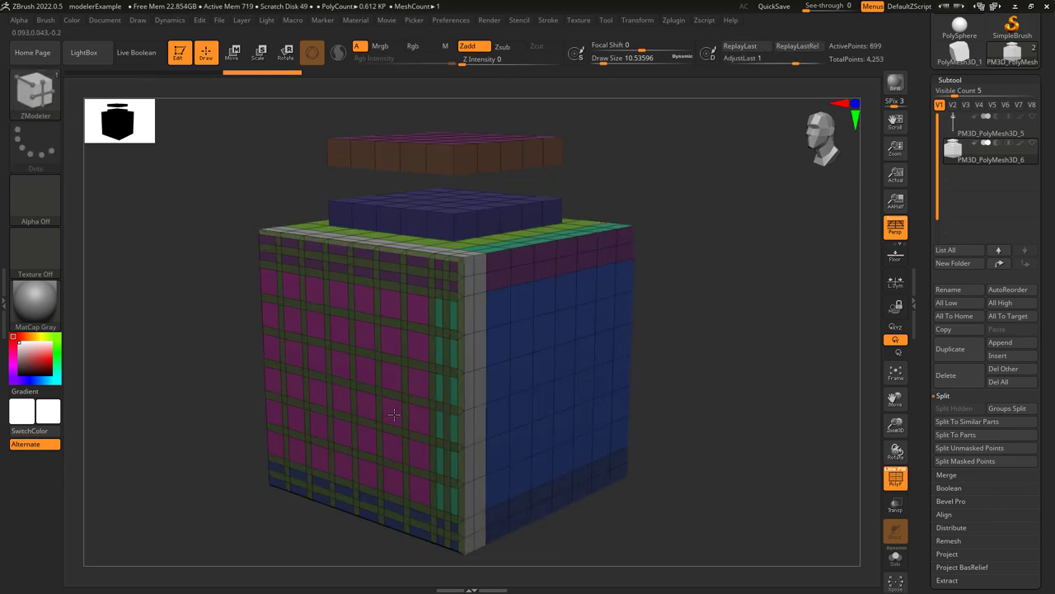
left_click(569, 367)
key("ctrl+z")
right_click_drag(555, 332, 550, 401)
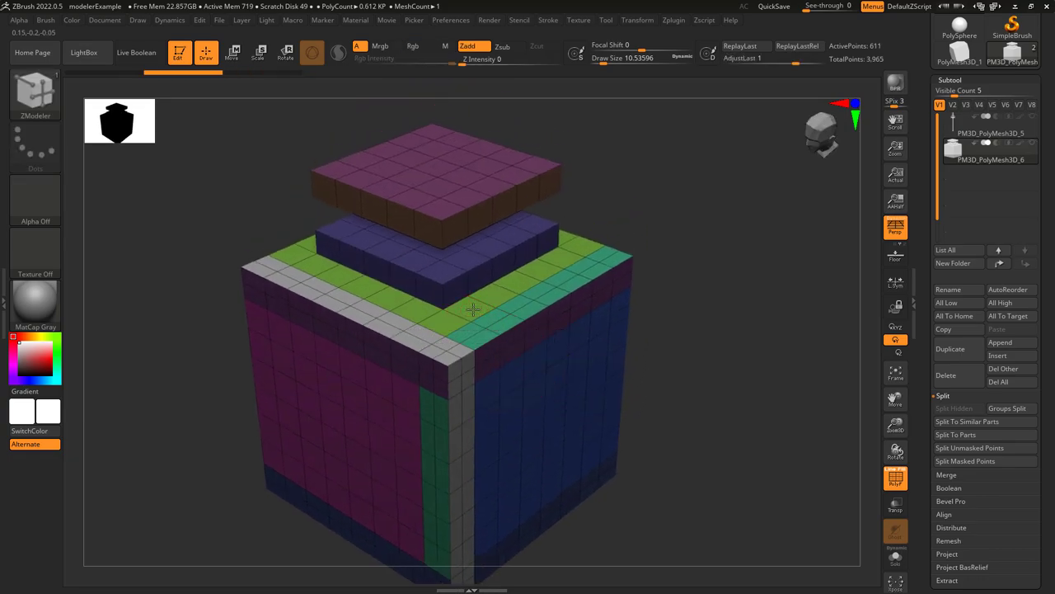
left_click(443, 276)
key("ctrl+z")
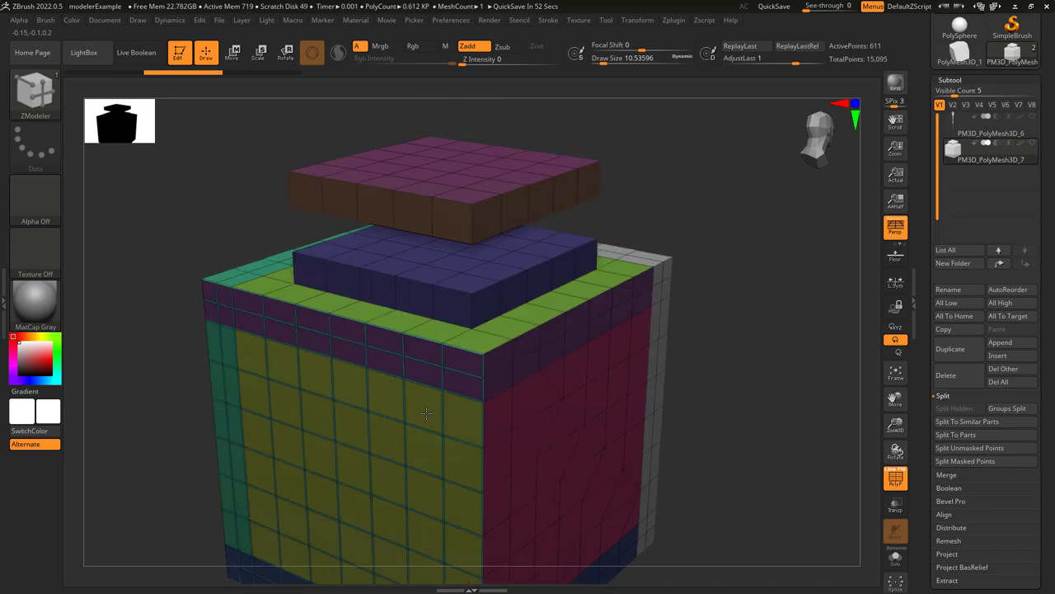
Try Bevel Infront from the box's red side and the lower slab's side, undoing each attempt
left_click(537, 394)
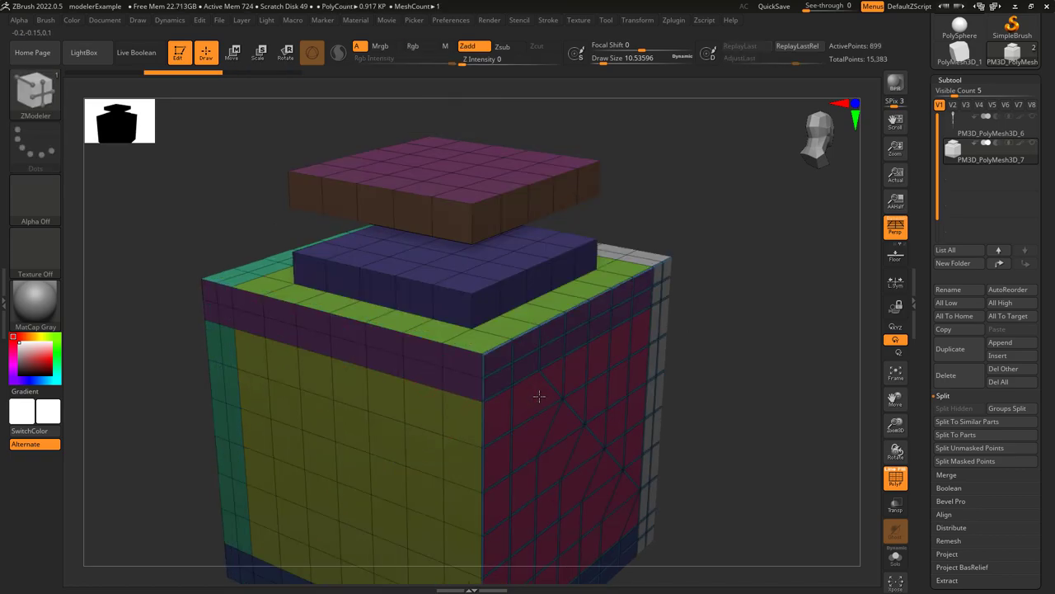
key("ctrl+z")
left_click(492, 305)
key("ctrl+z")
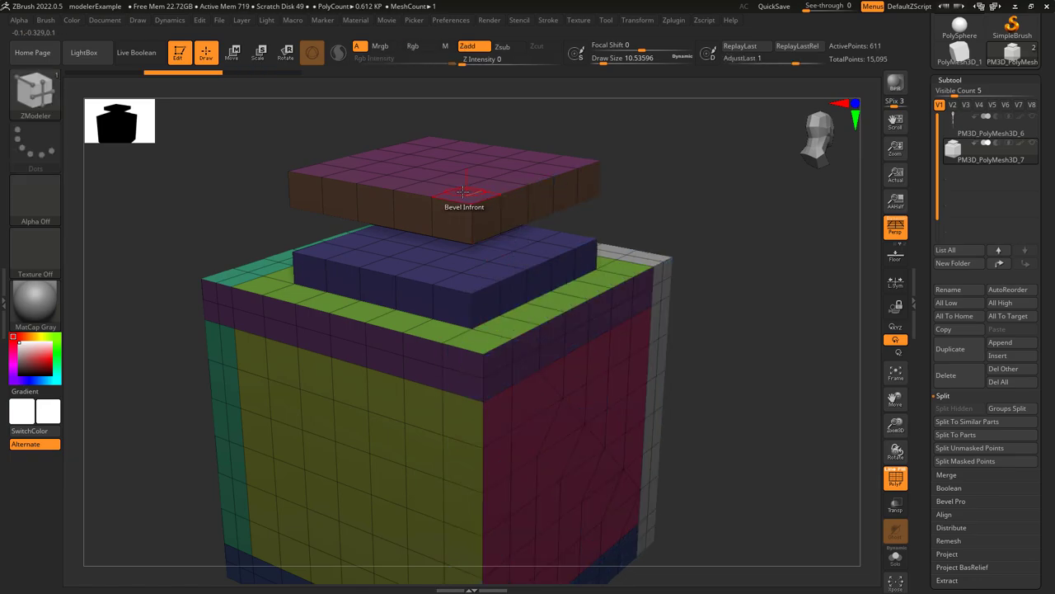
Try Bevel Infront from the floating slab's top, the lower slab's top and the green ledge, undoing each attempt
left_click_drag(466, 192, 471, 193)
key("ctrl+z")
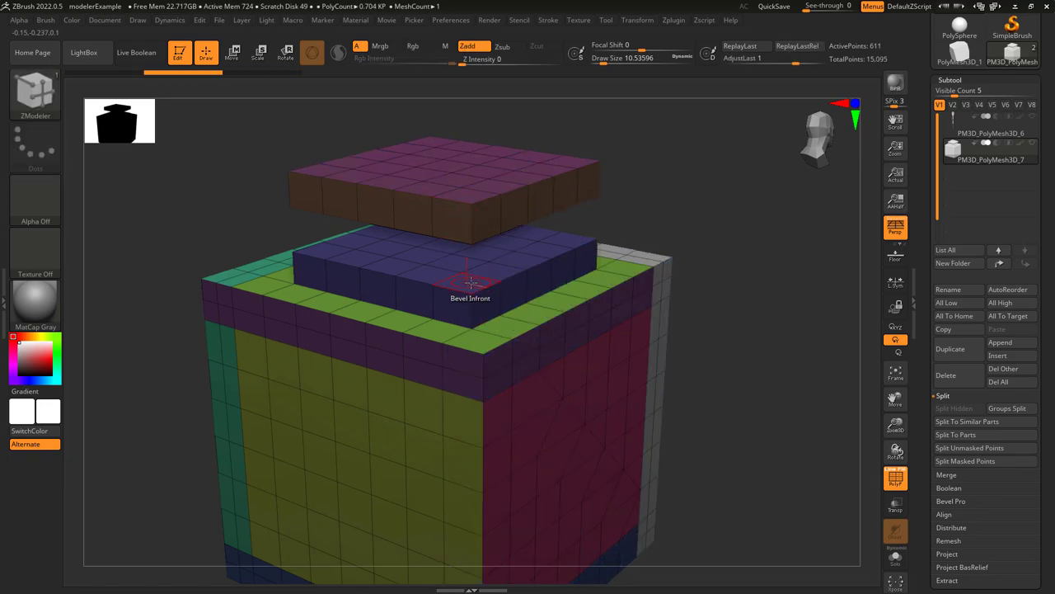
left_click(473, 282)
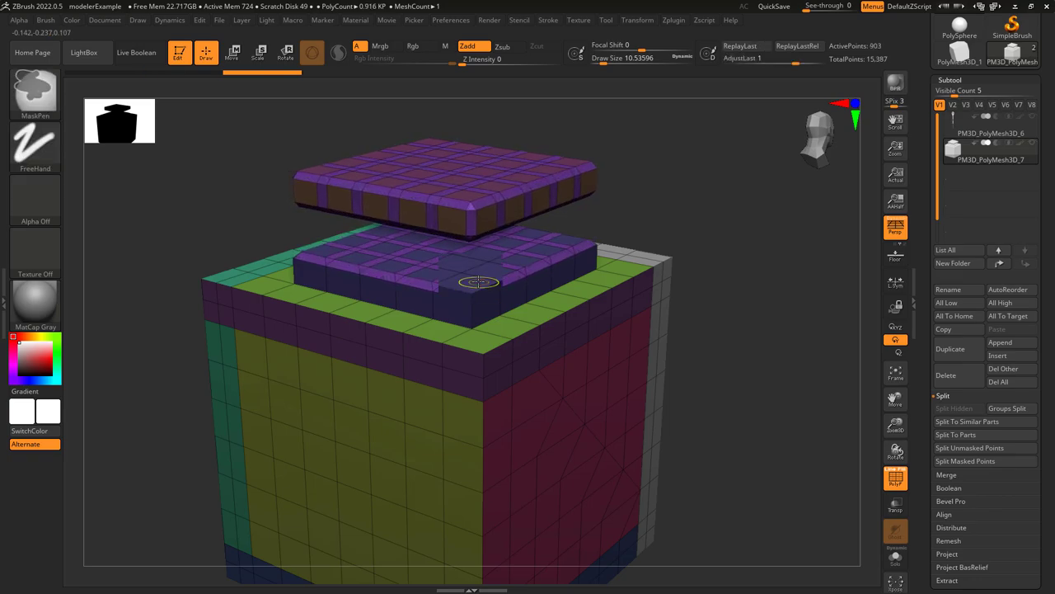
key("ctrl+z")
left_click(477, 338)
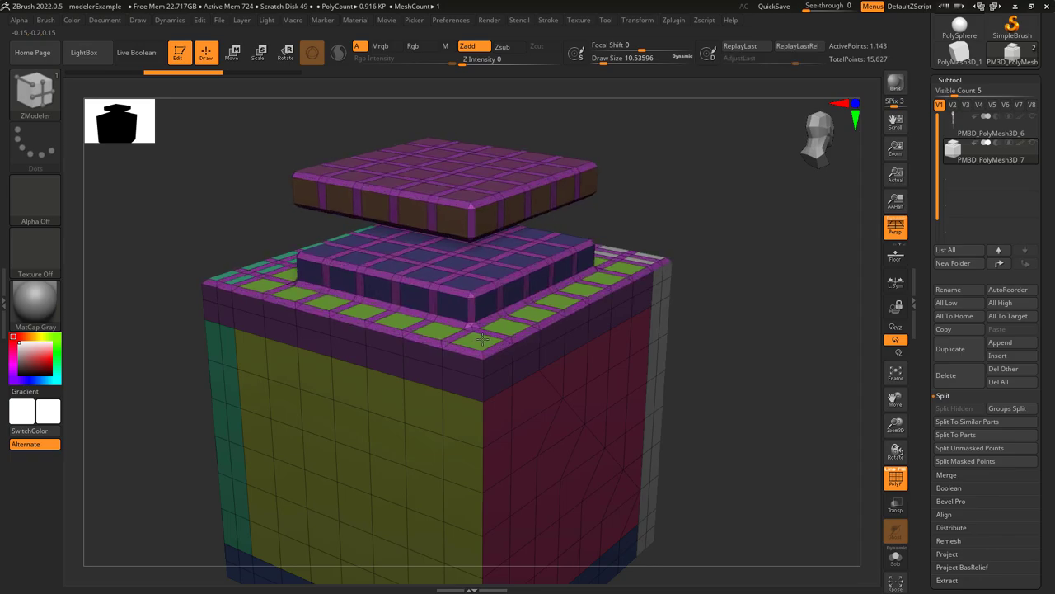
key("ctrl+z")
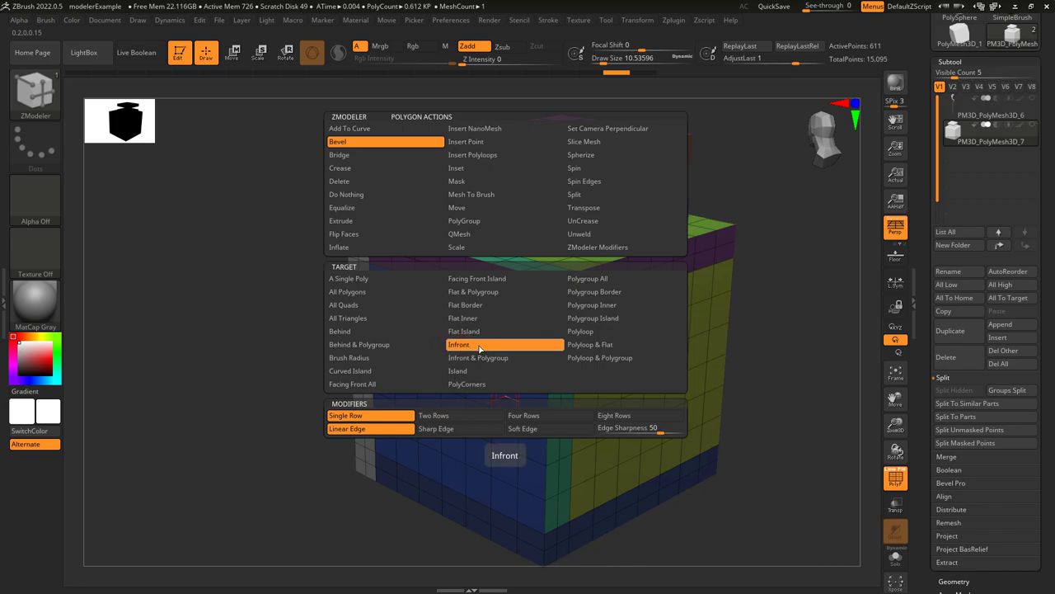
Set the Bevel target to Infront & Polygroup, try it on the box's yellow and blue sides, and undo each bevel
left_click(524, 359)
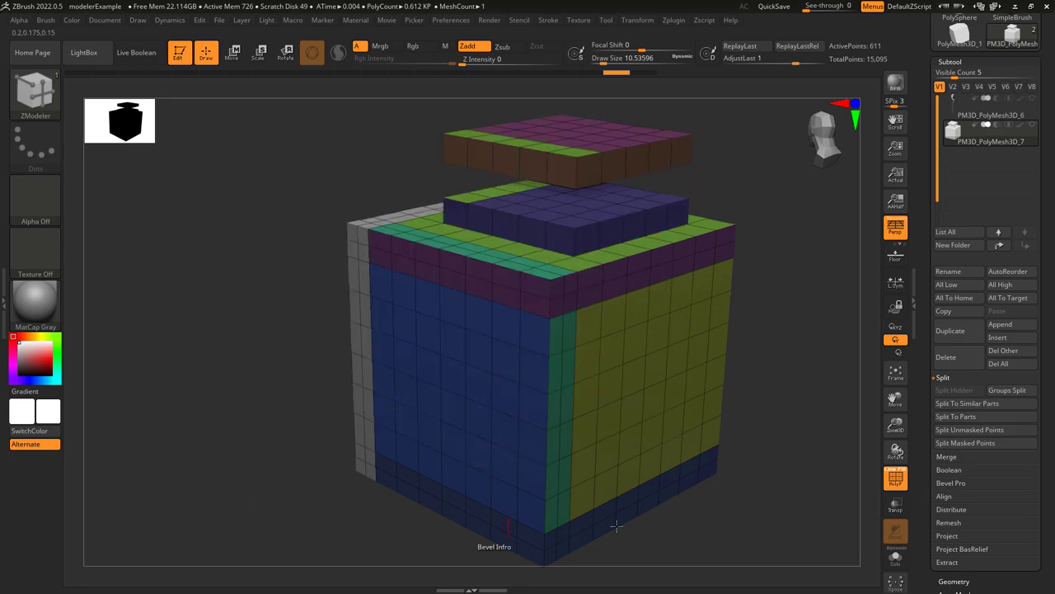
left_click(633, 346)
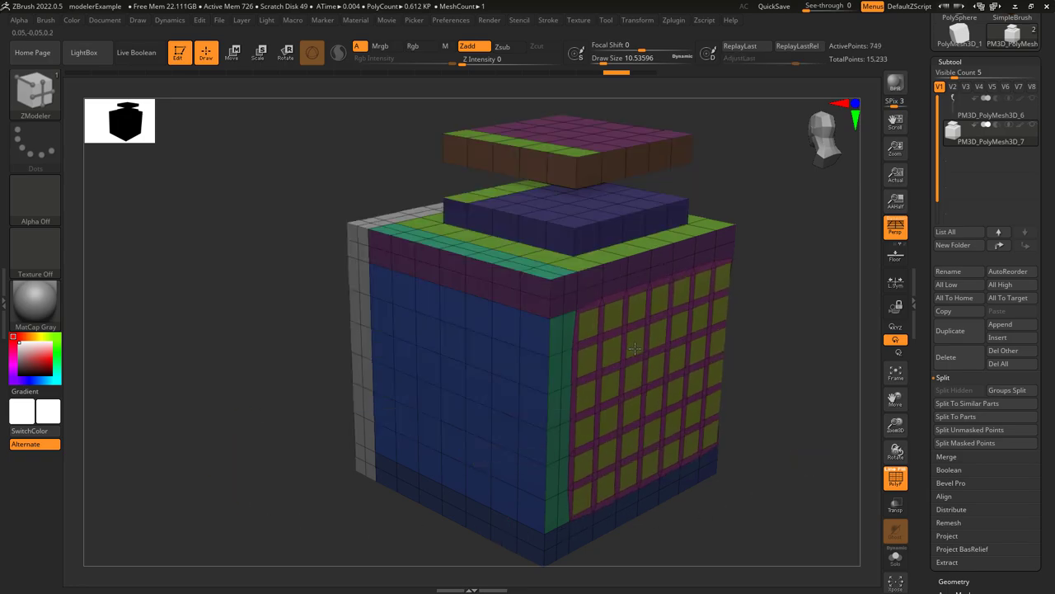
key("ctrl+z")
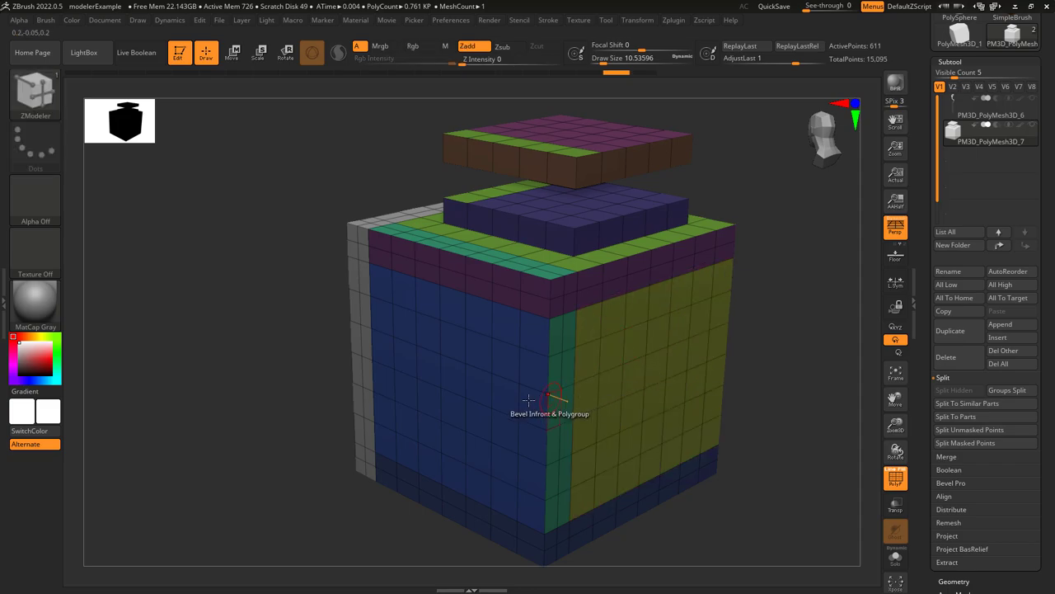
left_click_drag(499, 362, 493, 363)
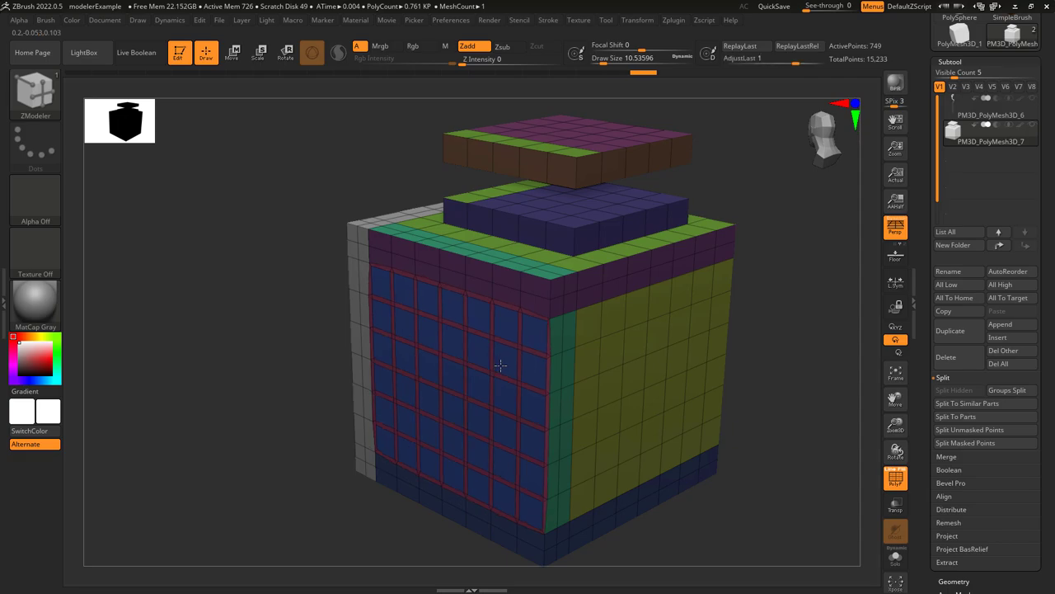
key("ctrl+z")
Try Bevel Infront & Polygroup from the green patch and the green strip on the magenta side, undoing each attempt
left_click_drag(511, 411, 514, 415)
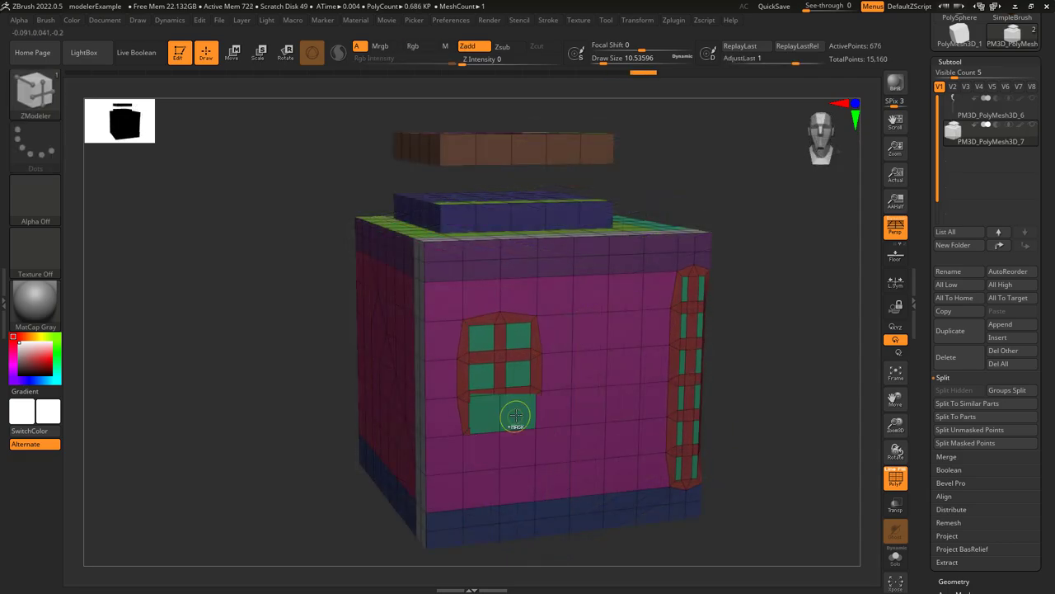
key("ctrl+z")
left_click_drag(683, 399, 686, 401)
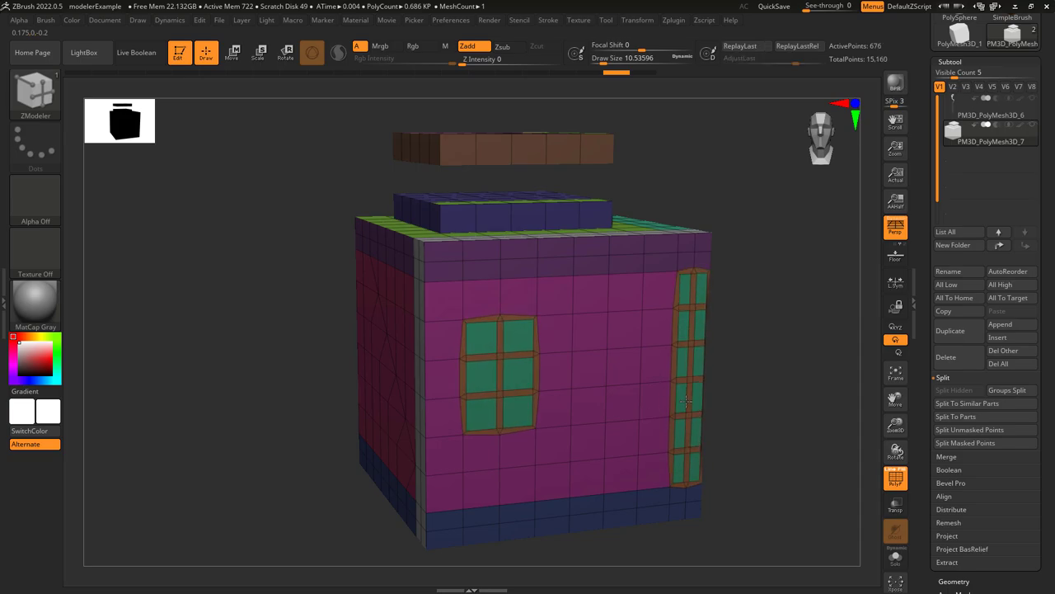
key("ctrl+z")
Bevel the green polygroup areas on the floating slab, the lower slab and the box's top ledge with Infront & Polygroup
right_click_drag(640, 412, 514, 160)
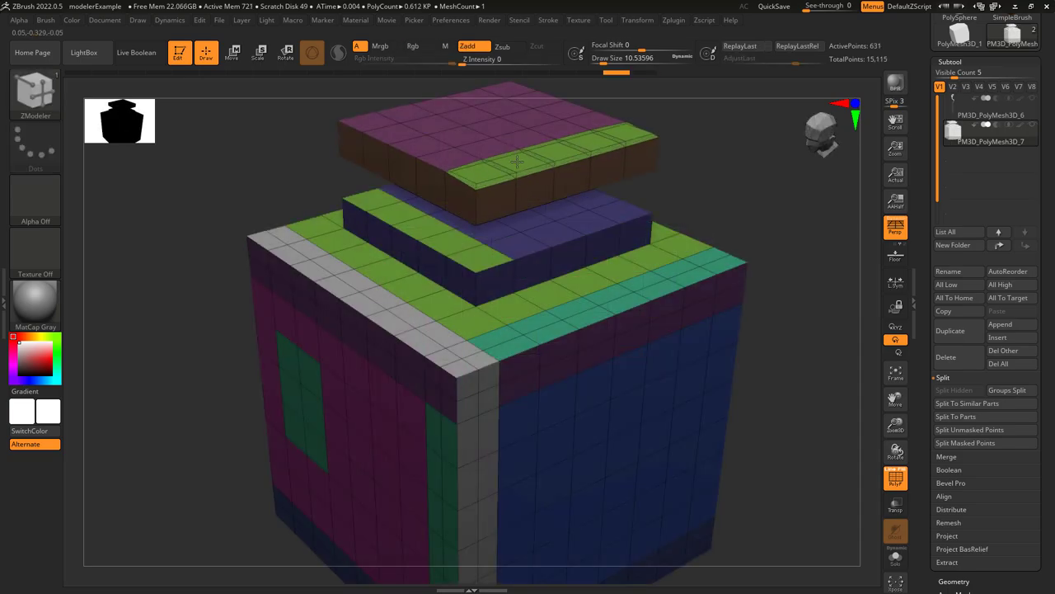
left_click(481, 262)
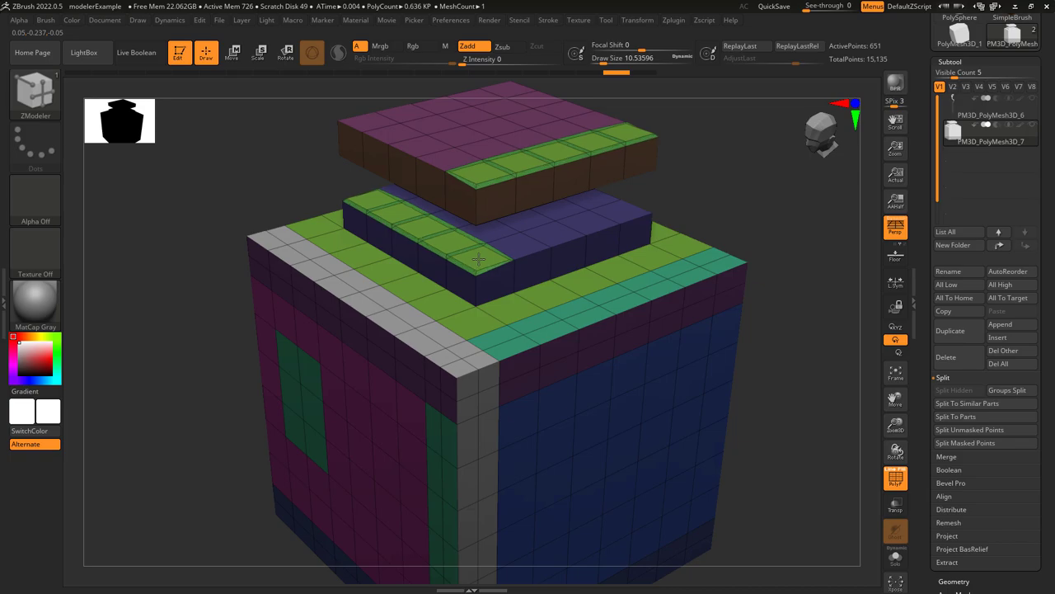
left_click(478, 322)
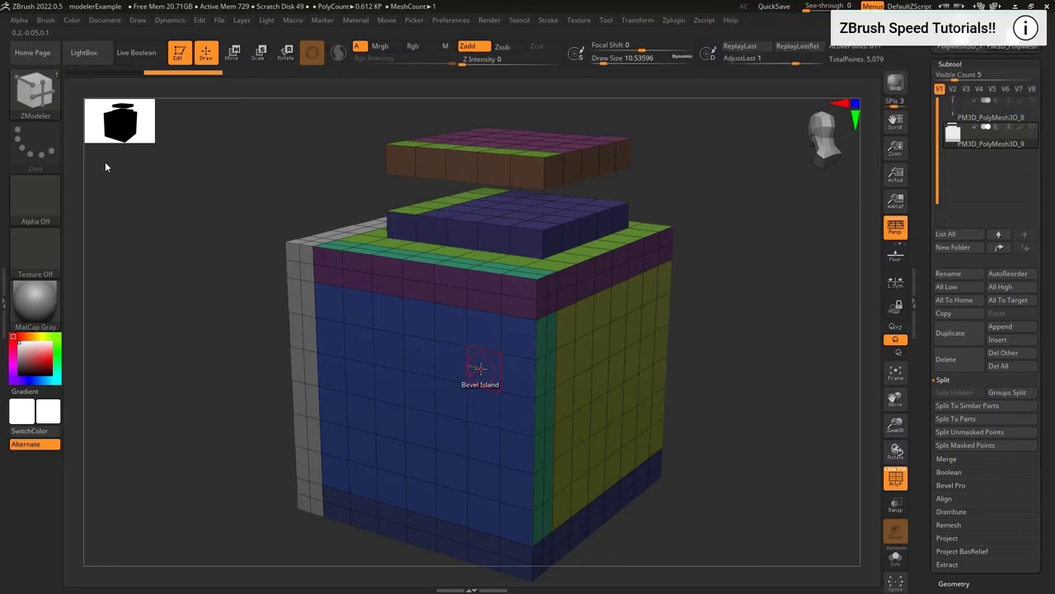
Bevel the box with the target Island from a polygon on its blue side
left_click_drag(483, 369, 482, 374)
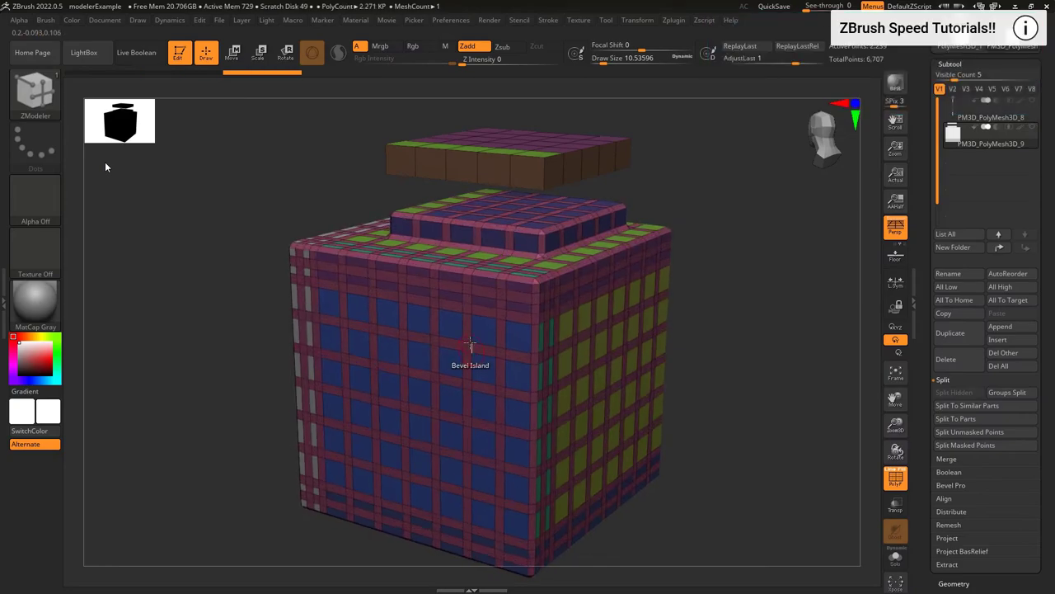
Undo the Island bevel, try it from the box's yellow and red sides and the floating slab, and undo the attempts
key("ctrl+z")
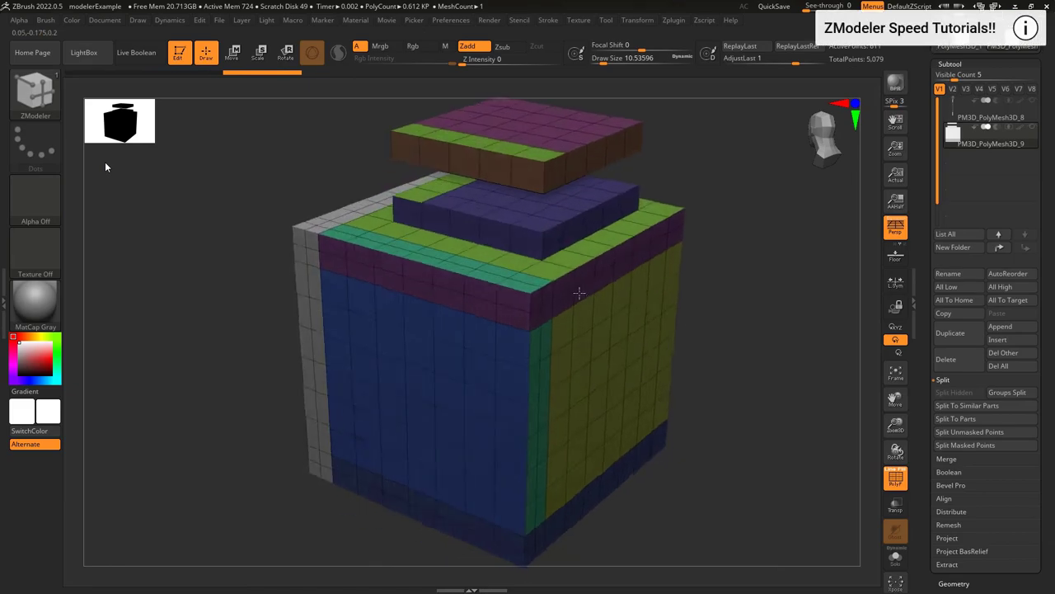
right_click_drag(579, 293, 511, 290)
right_click_drag(645, 289, 431, 292, "alt")
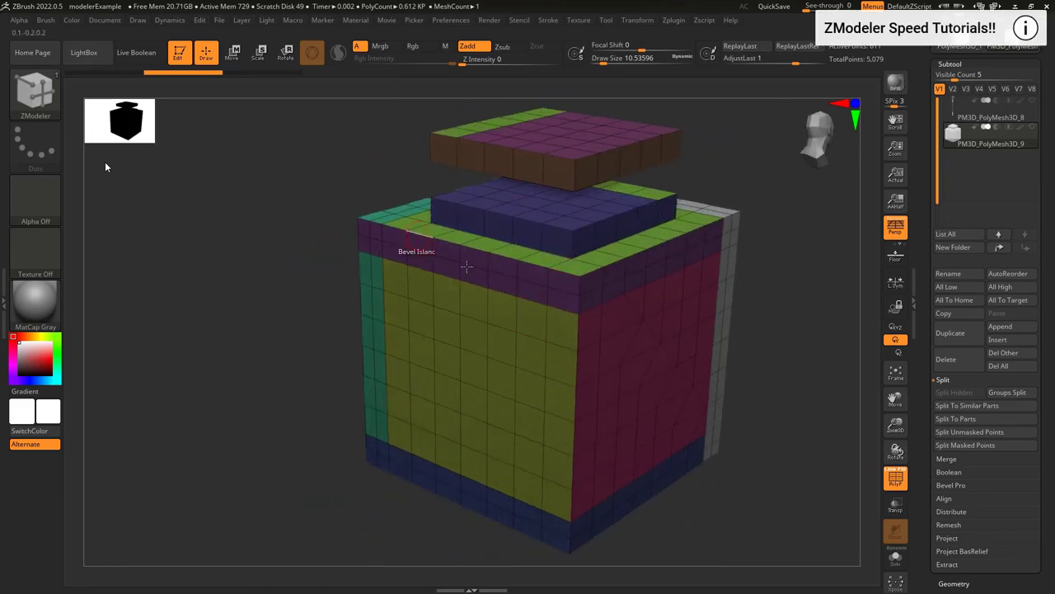
left_click(534, 317)
key("ctrl+z")
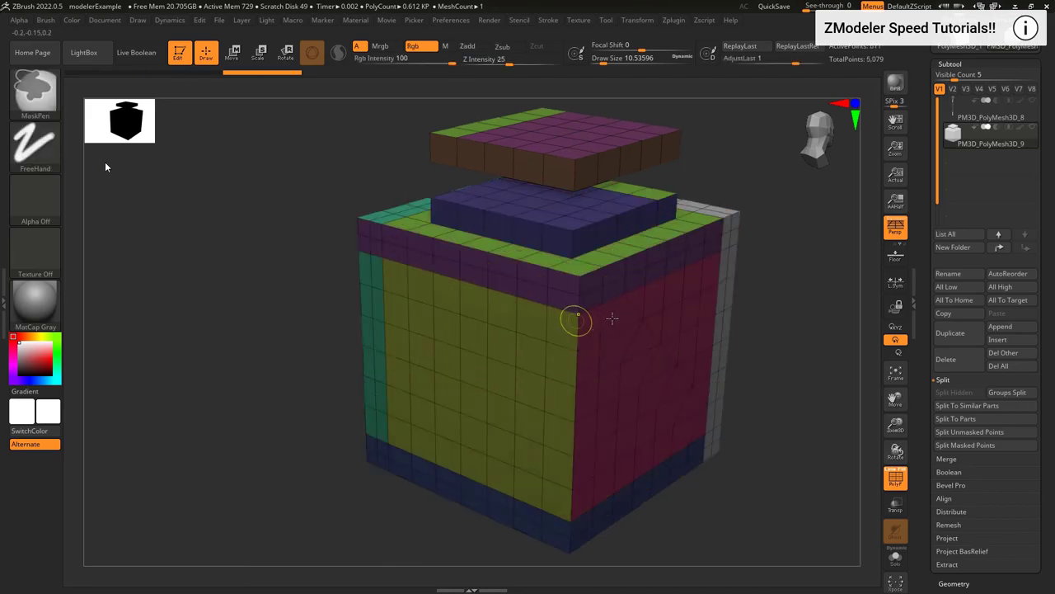
left_click(618, 317)
key("ctrl+z")
left_click_drag(616, 347, 602, 371)
key("ctrl+z")
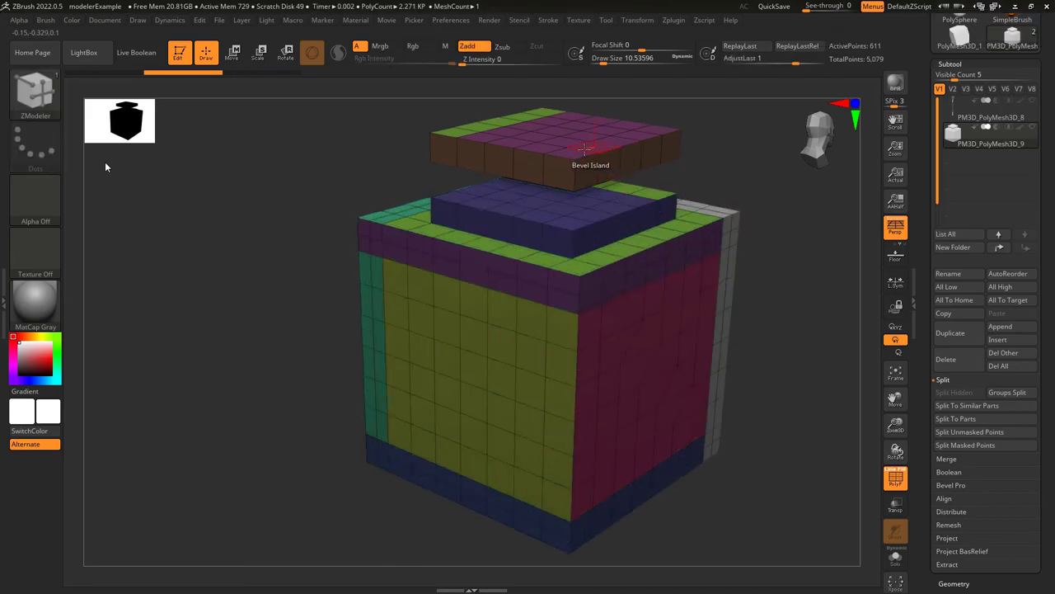
left_click(565, 169)
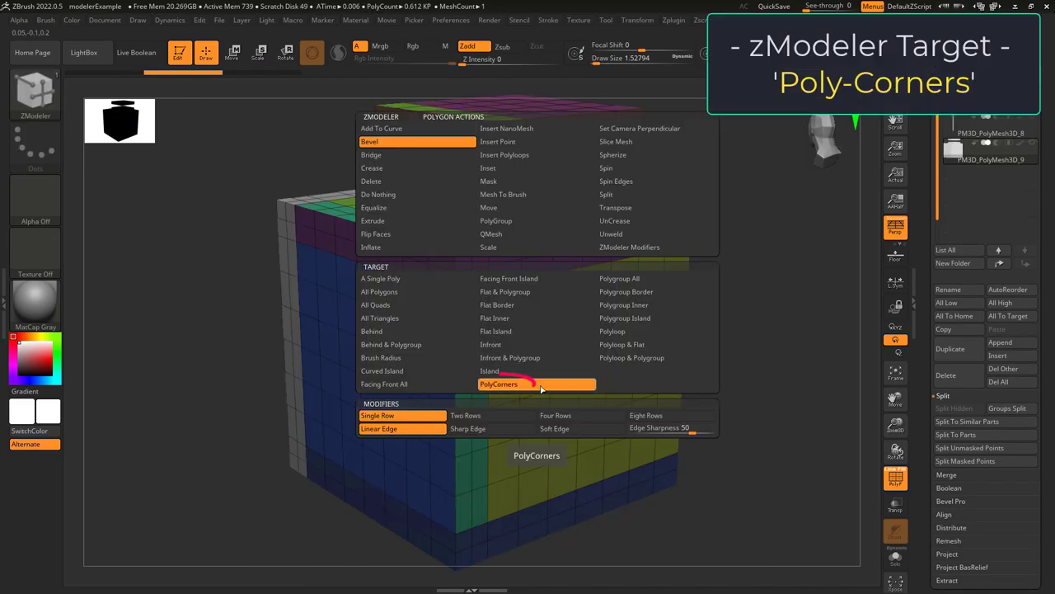
Set the Bevel target to PolyCorners and reselect the ZModeler brush
left_click(525, 385)
key("b")
key("z")
key("m")
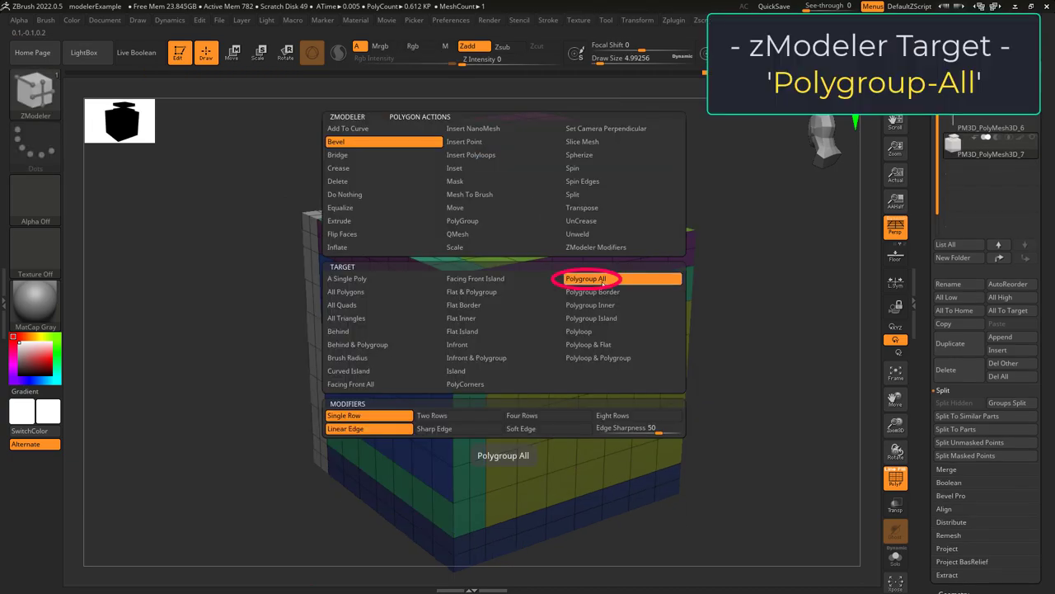
Set the Bevel target to Polygroup All, try it on the box's yellow, blue and purple polygroups, and undo the bevels
left_click(601, 280)
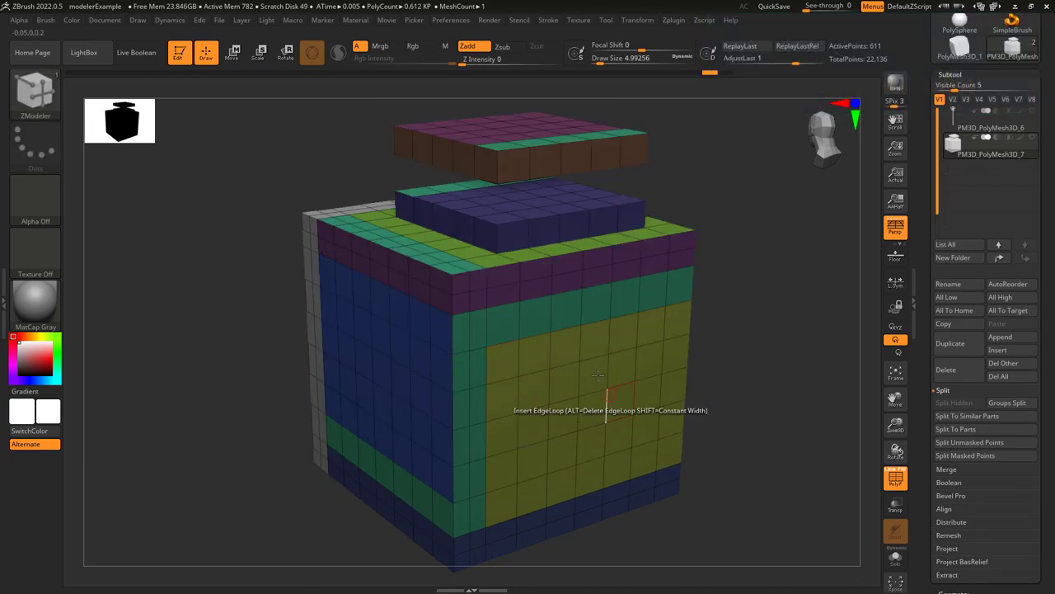
left_click(563, 346)
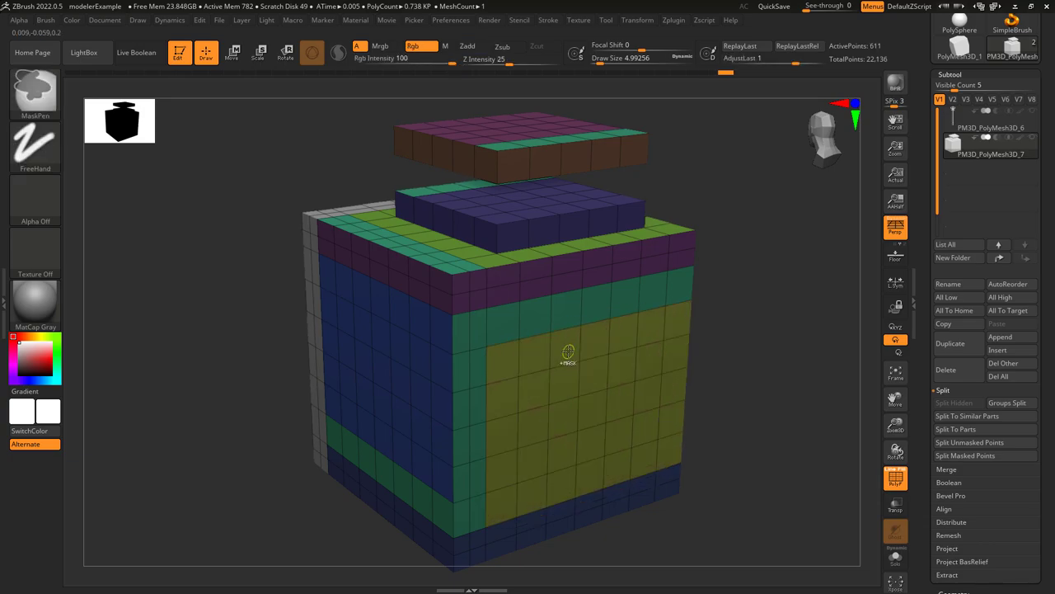
left_click(404, 348)
key("ctrl+z")
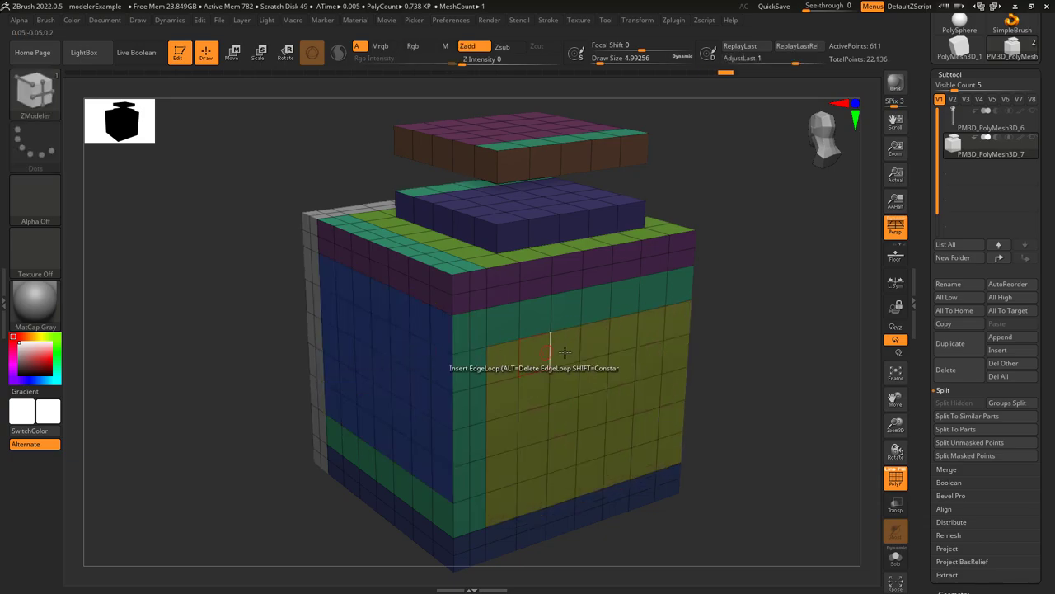
left_click(572, 263)
key("ctrl+z")
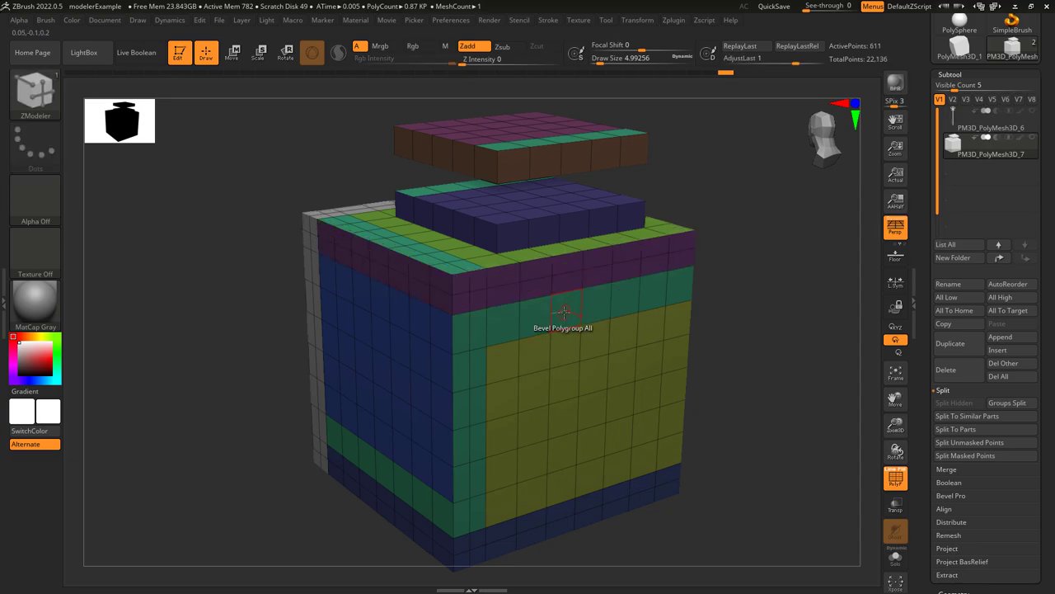
Switch the polygon action to QMesh with target Polygroup All and apply it to the box's green polygroup
key("space")
left_click(518, 234)
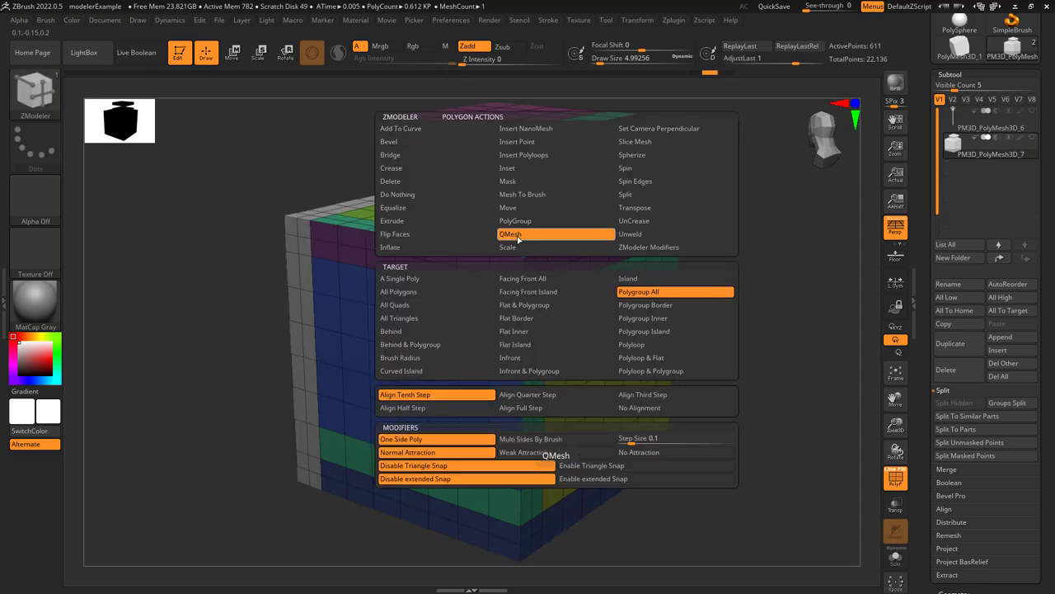
left_click_drag(558, 306, 580, 318)
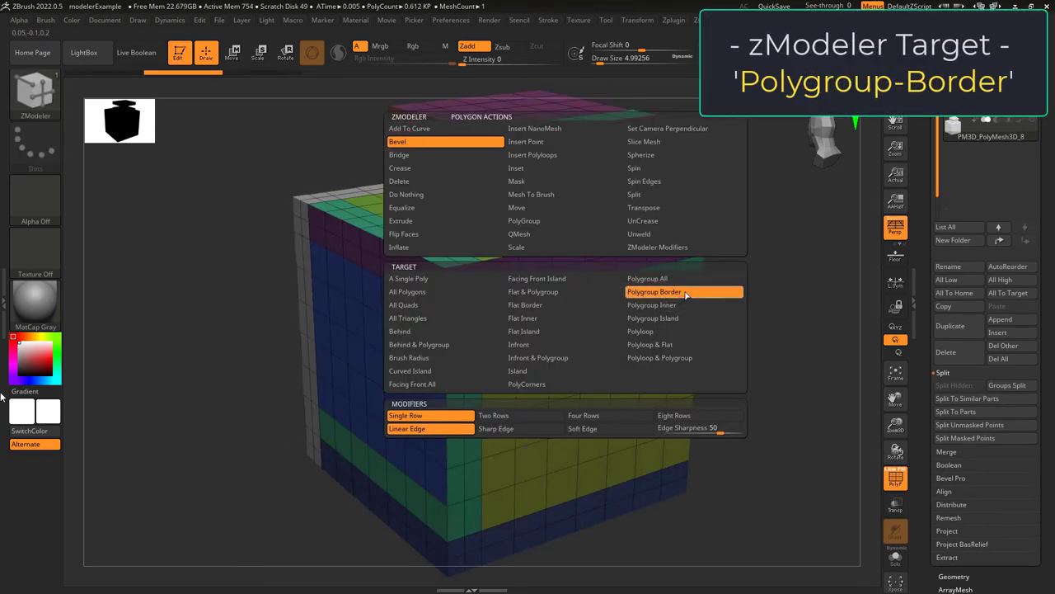
Set the Bevel target to Polygroup Border, try it on the floating slab's top and the green polygroup, and undo the bevel
left_click(685, 293)
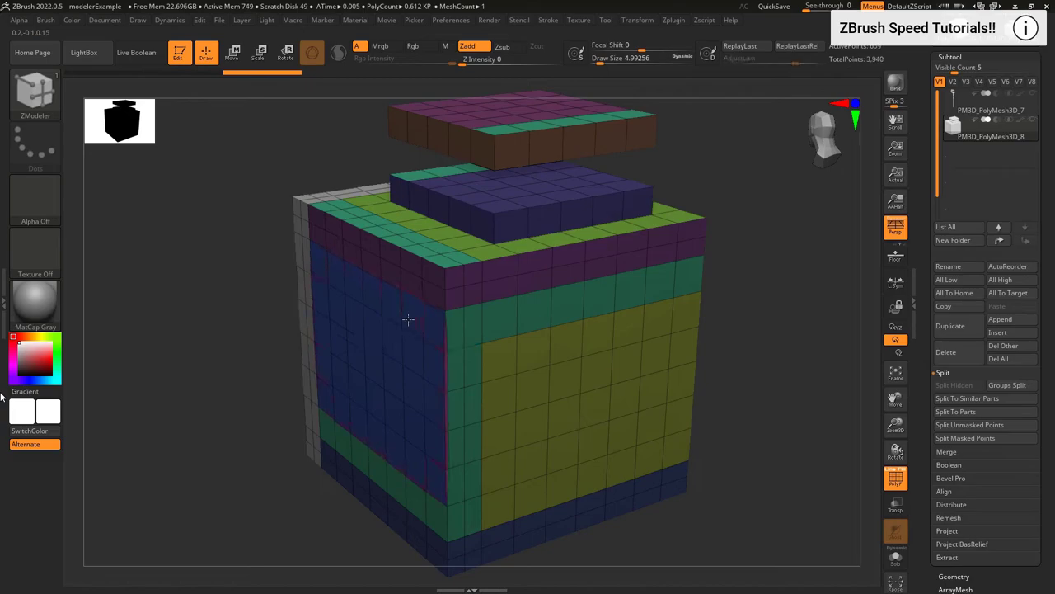
left_click(459, 121)
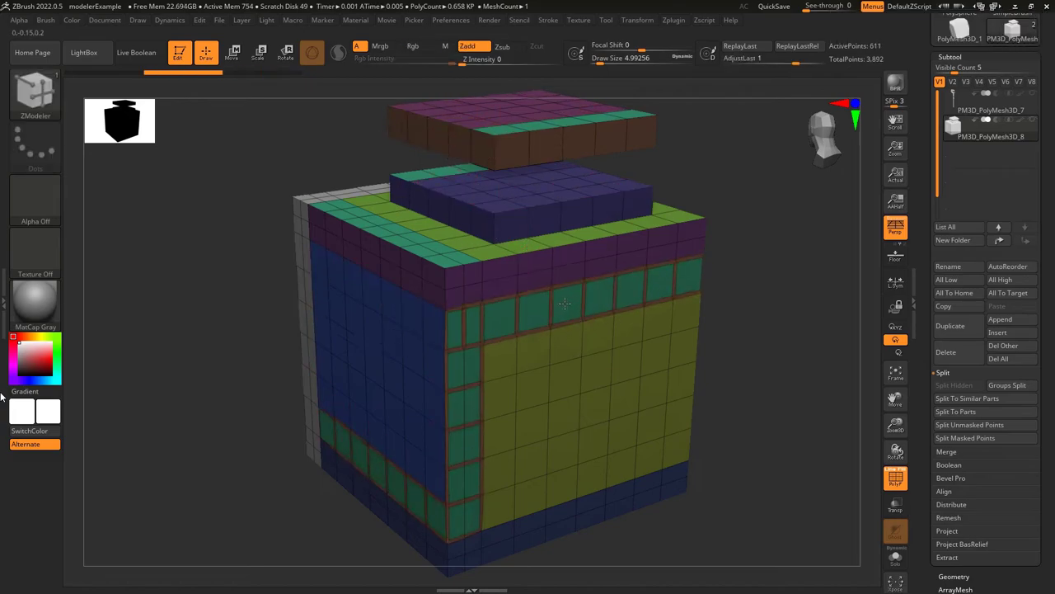
left_click_drag(564, 303, 569, 306)
key("ctrl+z")
right_click_drag(602, 333, 540, 349)
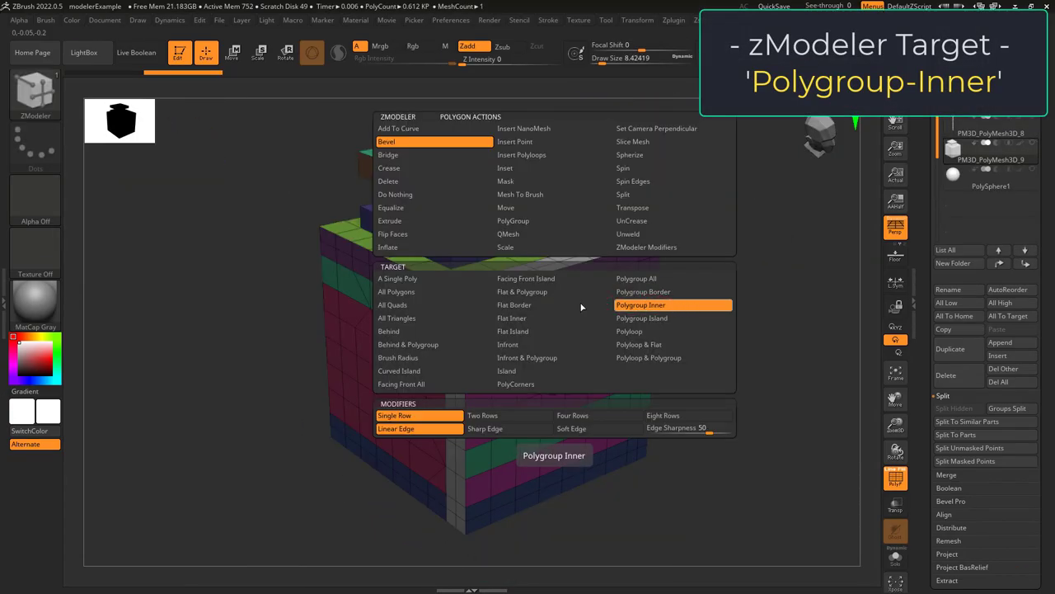
Set the Bevel target to Polygroup Inner, try it on the box's blue and yellow sides, and undo each bevel
left_click(617, 305)
key("ctrl+z")
key("ctrl+z")
right_click_drag(709, 363, 537, 313)
right_click_drag(659, 305, 549, 263)
left_click(550, 254)
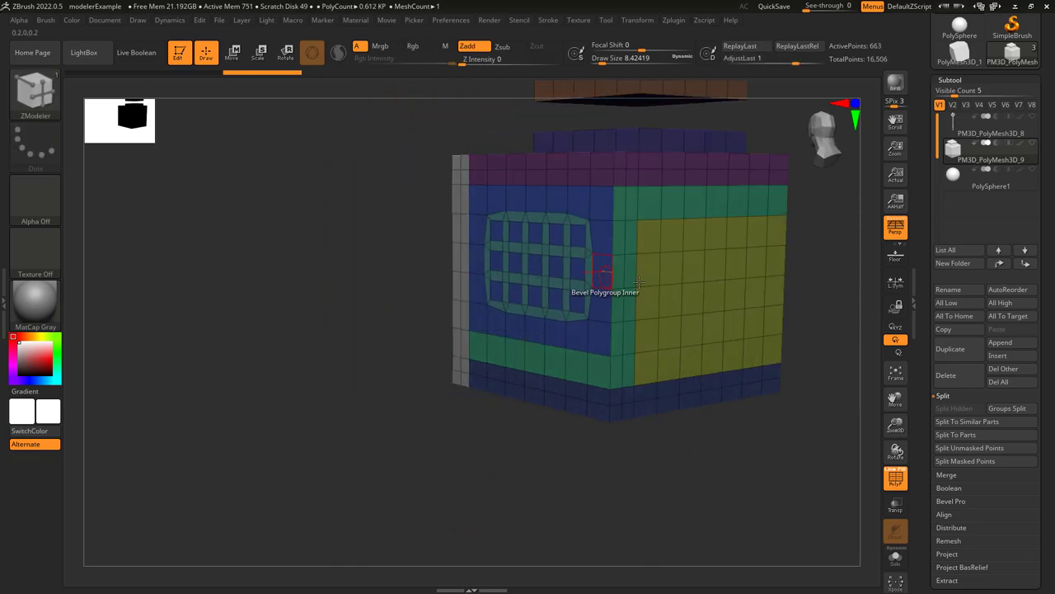
key("ctrl+z")
left_click_drag(725, 289, 686, 287)
key("ctrl+z")
Make the PolySphere1 subtool active and bevel one of its polygroups with the Polygroup Inner target
right_click_drag(692, 379, 600, 306)
left_click_drag(577, 302, 519, 302)
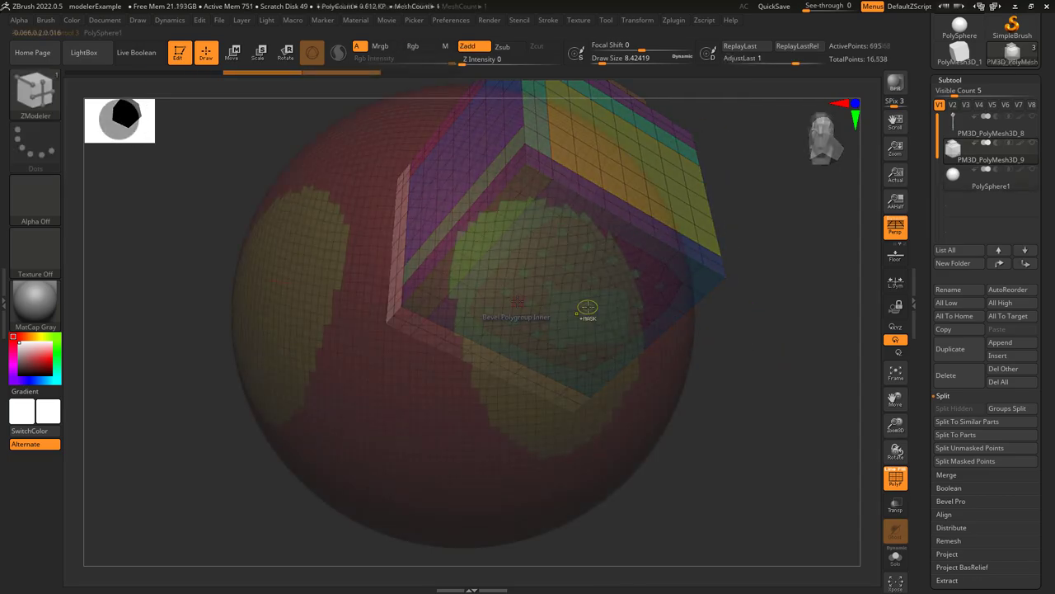
left_click(587, 307, "alt")
left_click(434, 305)
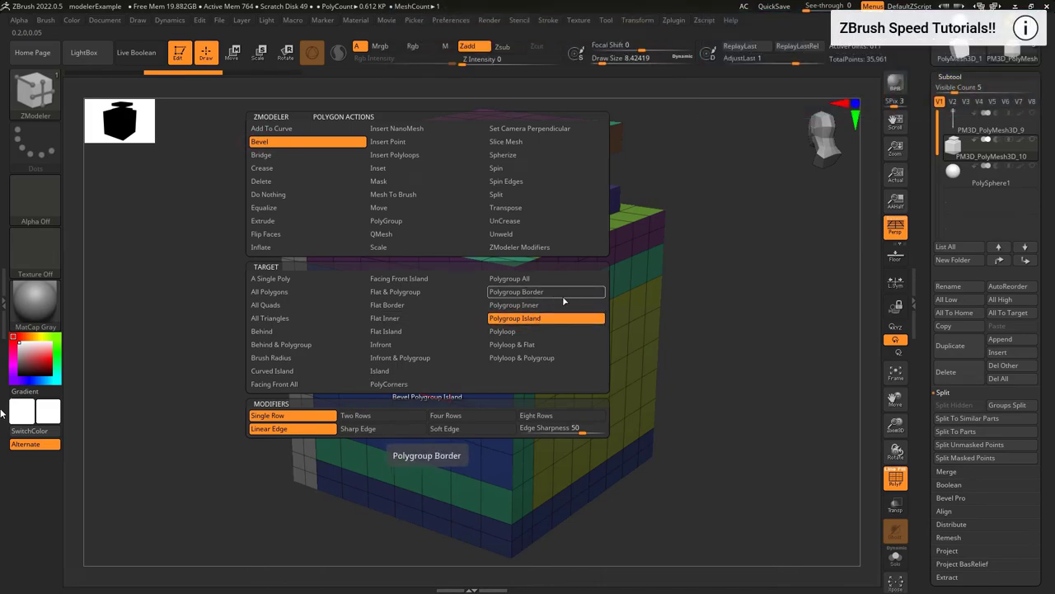
Set the Bevel target to Polygroup Island, try it on the box's sides and the sphere's red polygroup, and undo each bevel
left_click(569, 319)
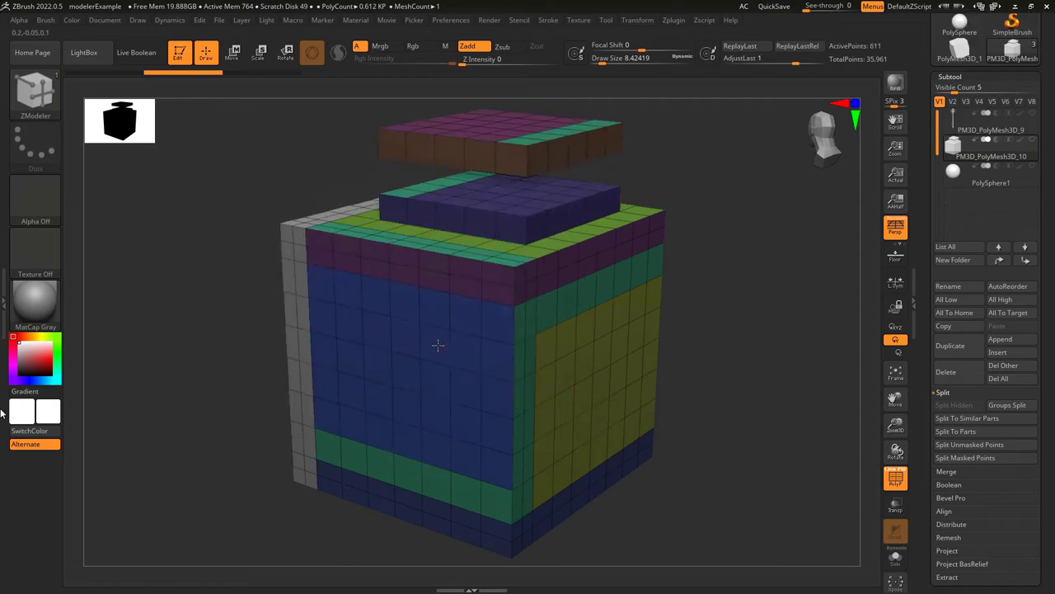
left_click(572, 366)
right_click_drag(596, 366, 548, 308)
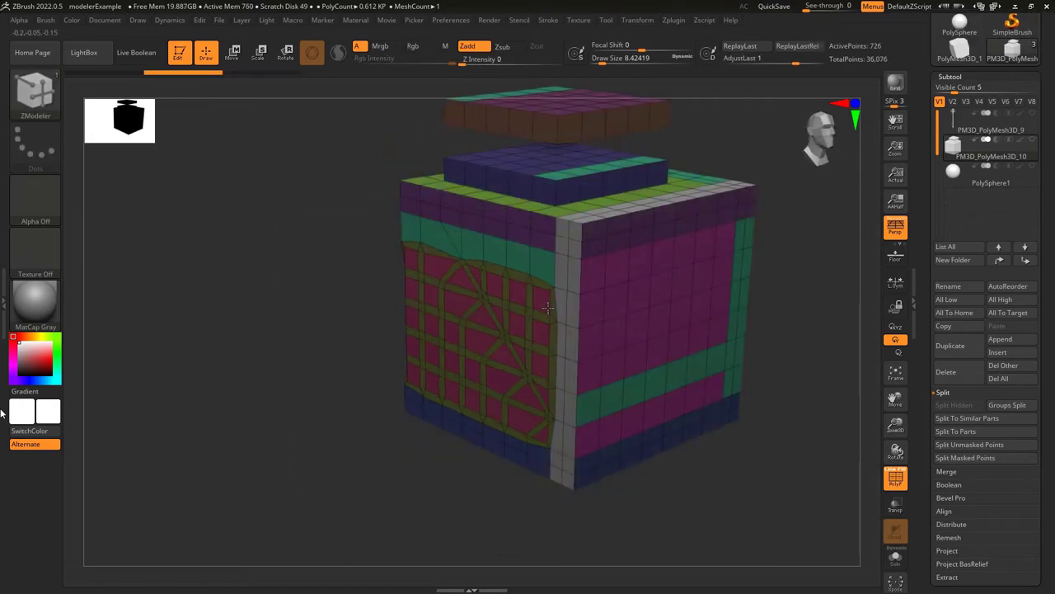
key("ctrl+z")
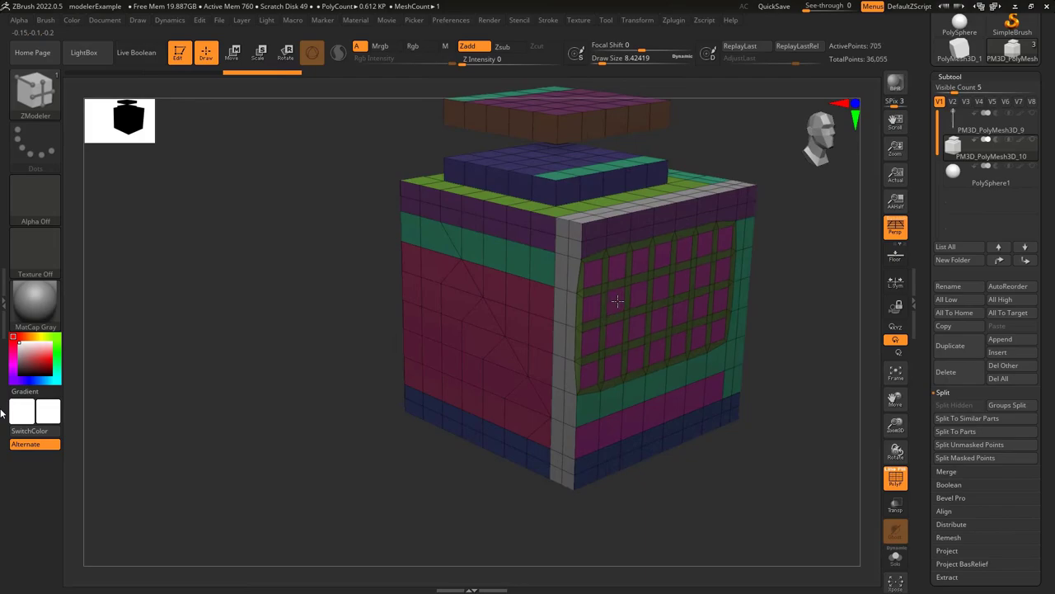
key("ctrl+z")
left_click(452, 249)
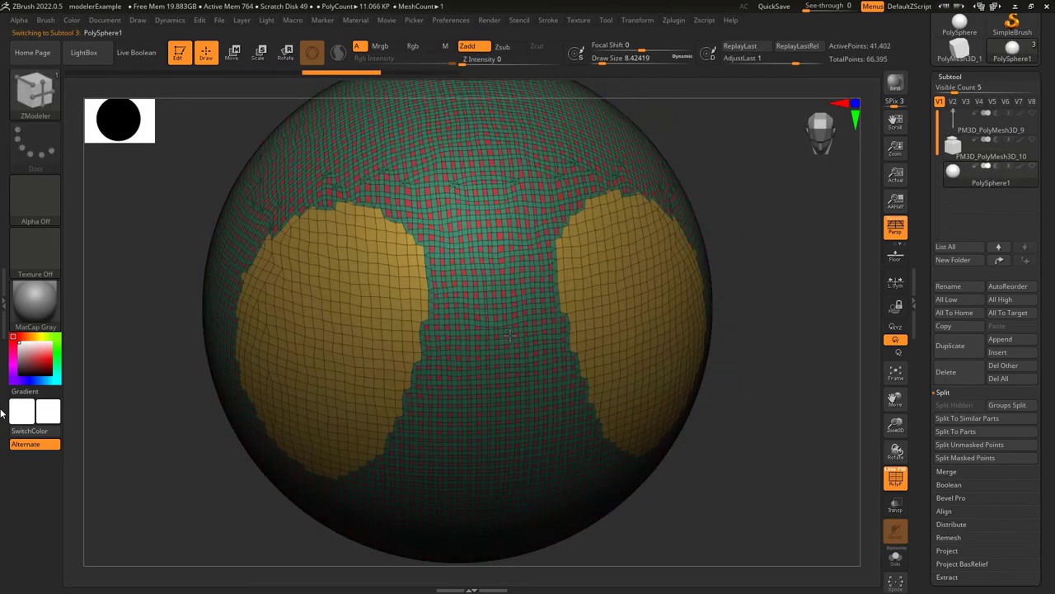
key("ctrl+z")
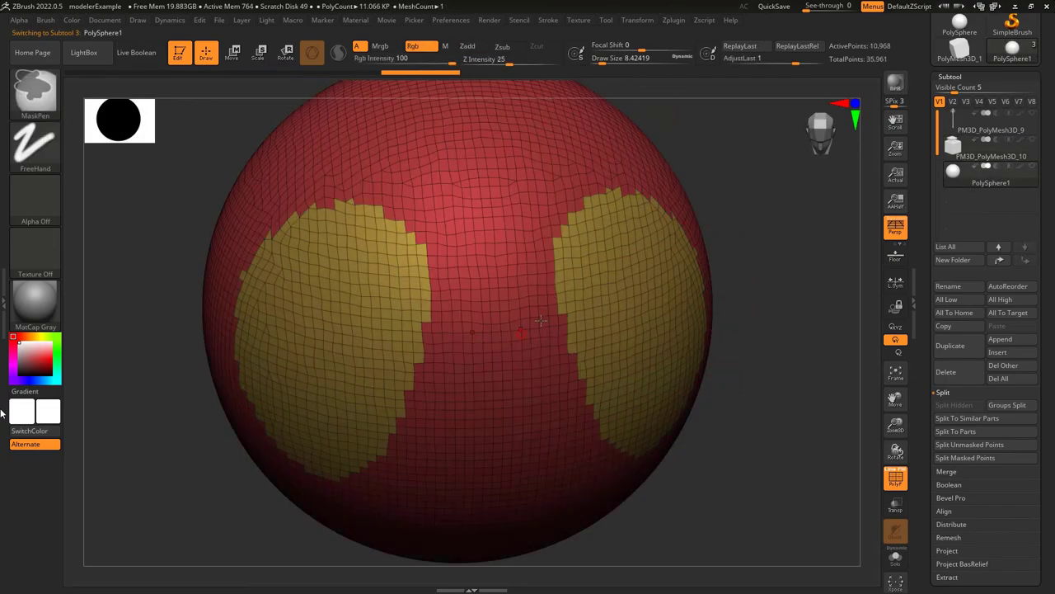
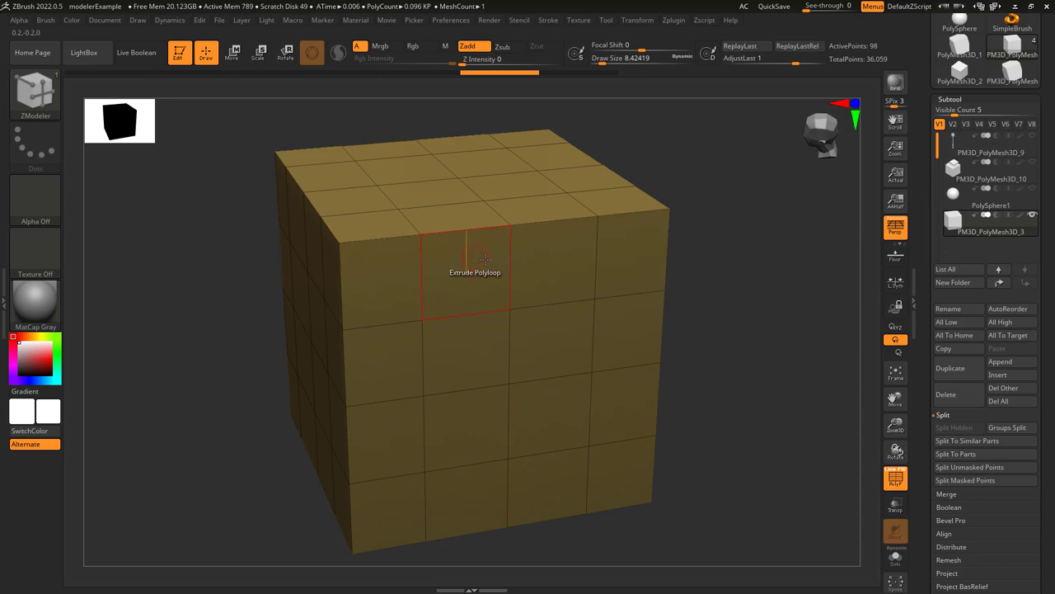
Try Extrude on the plain cube's front side with the Polyloop and Polyloop & Flat targets, undoing the attempts
mouse_move(485, 269)
left_mouse_down()
mouse_move(456, 252)
mouse_move(479, 286)
left_mouse_up()
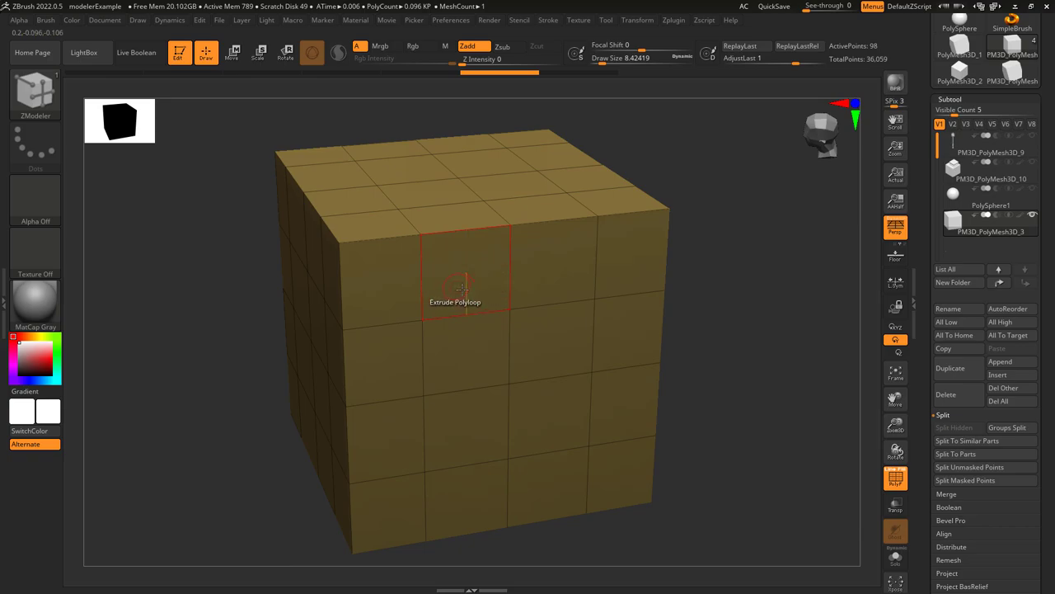
left_click_drag(491, 268, 426, 256)
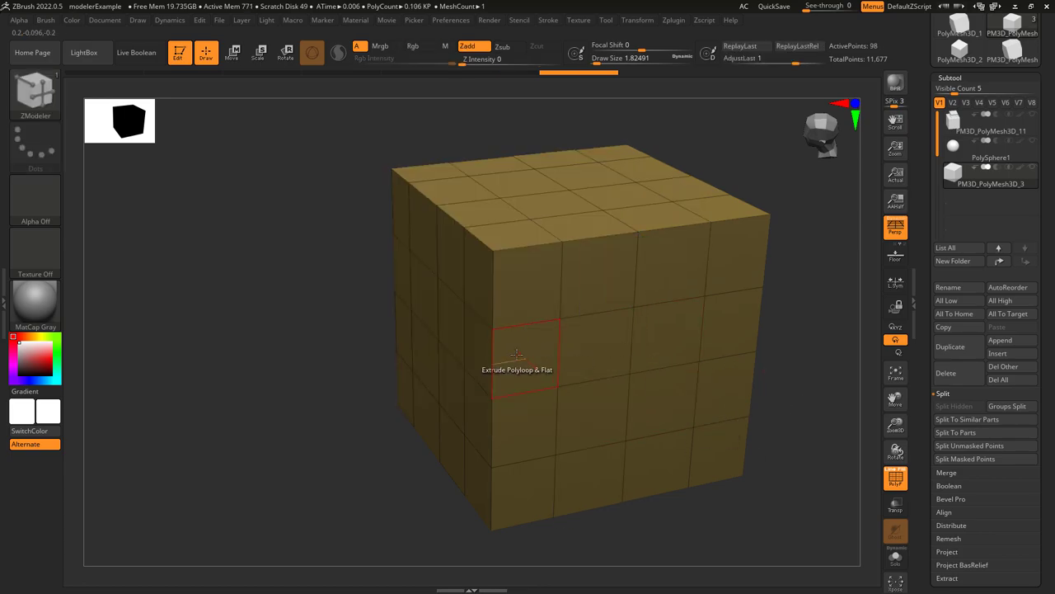
left_click(537, 366)
key("ctrl+z")
left_click_drag(572, 409, 675, 408)
key("ctrl+z")
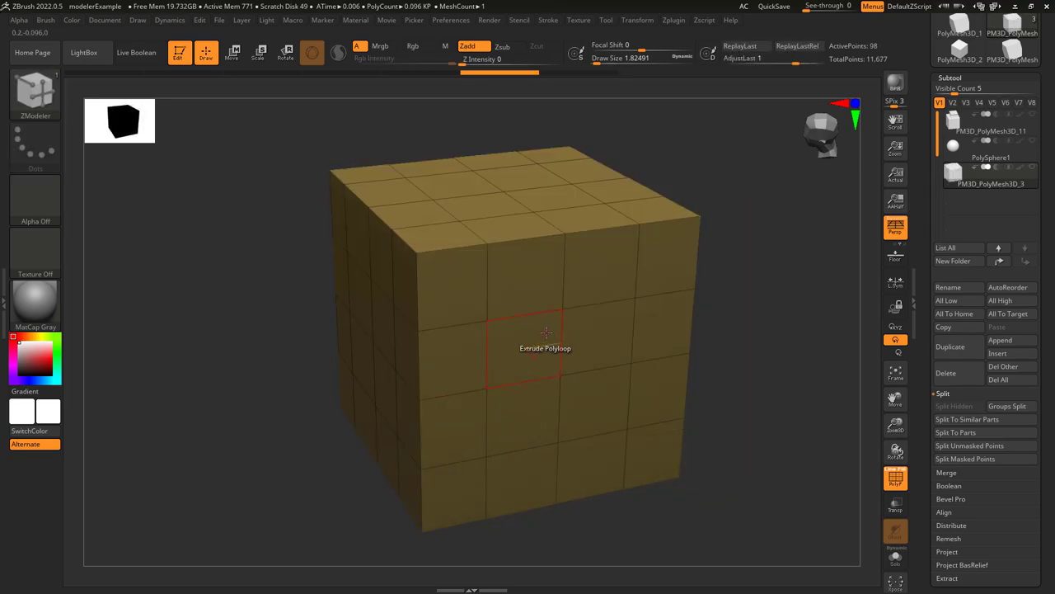
Set the Extrude target to Polyloop & Flat, extrude the second row of the cube's front side, and undo it
left_click(544, 354)
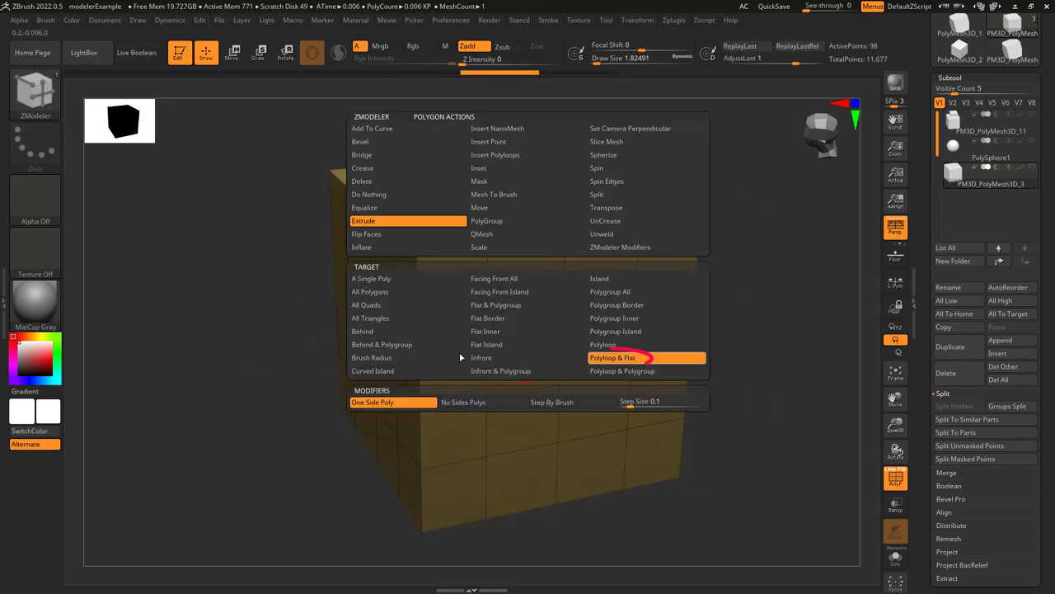
left_click_drag(528, 352, 507, 339)
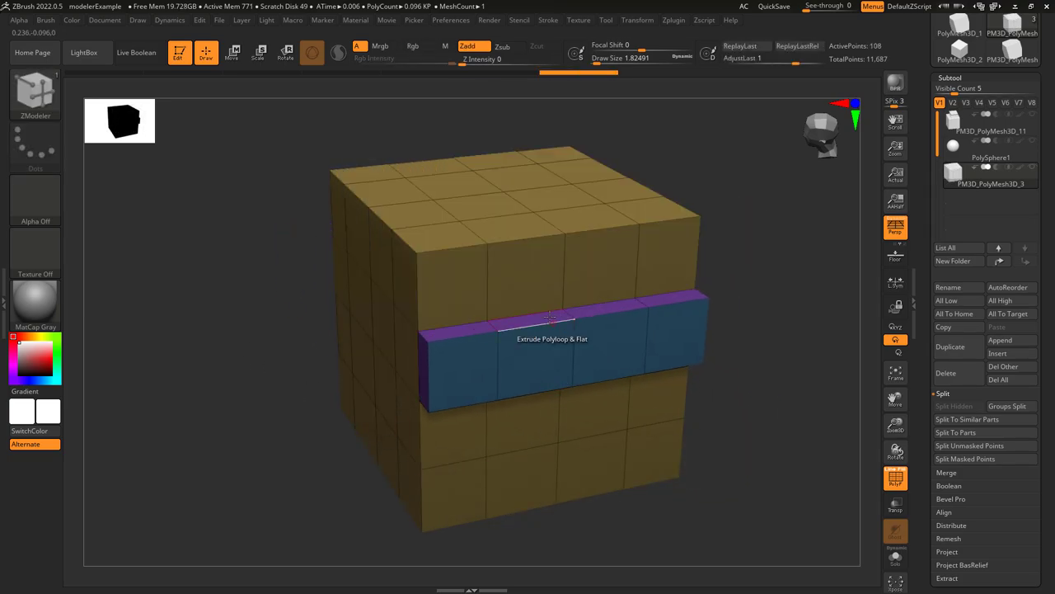
key("ctrl+z")
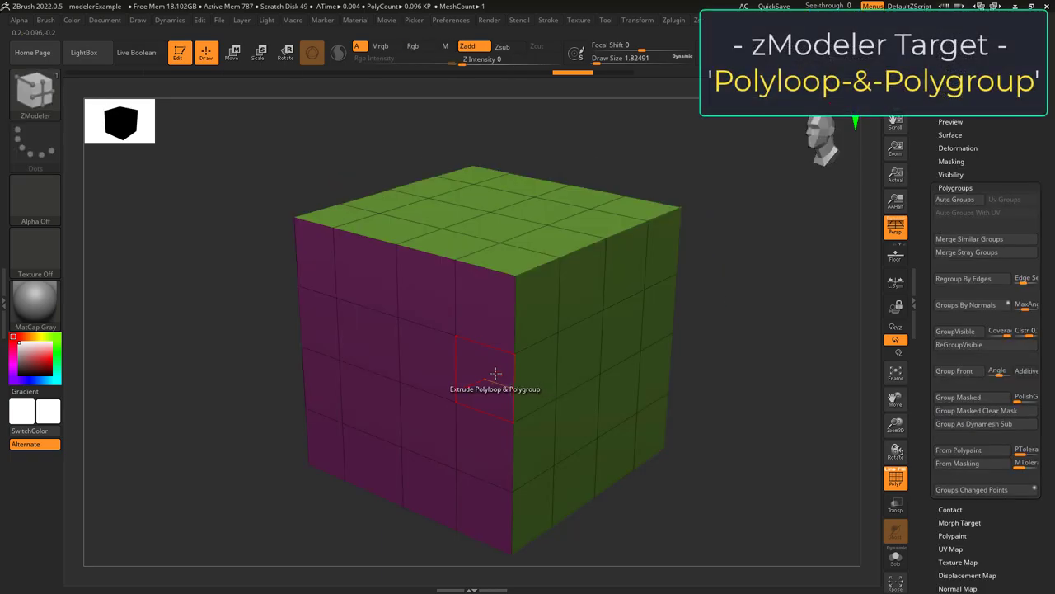
Set the Extrude target to Polyloop & Polygroup, try it on the cube's purple and green sides, and undo the extrusion
right_click(496, 373)
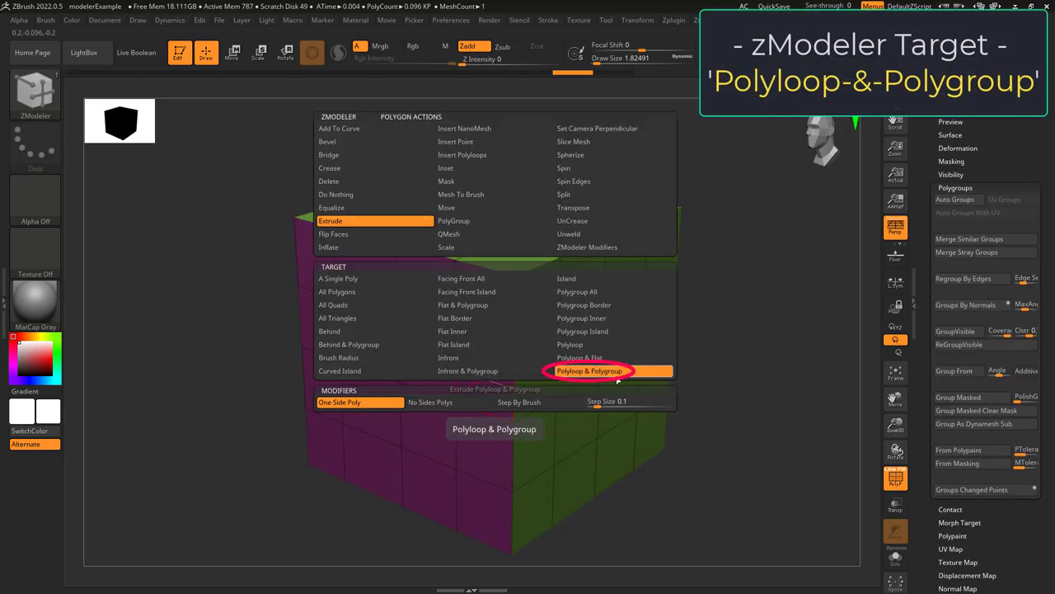
left_click(610, 375)
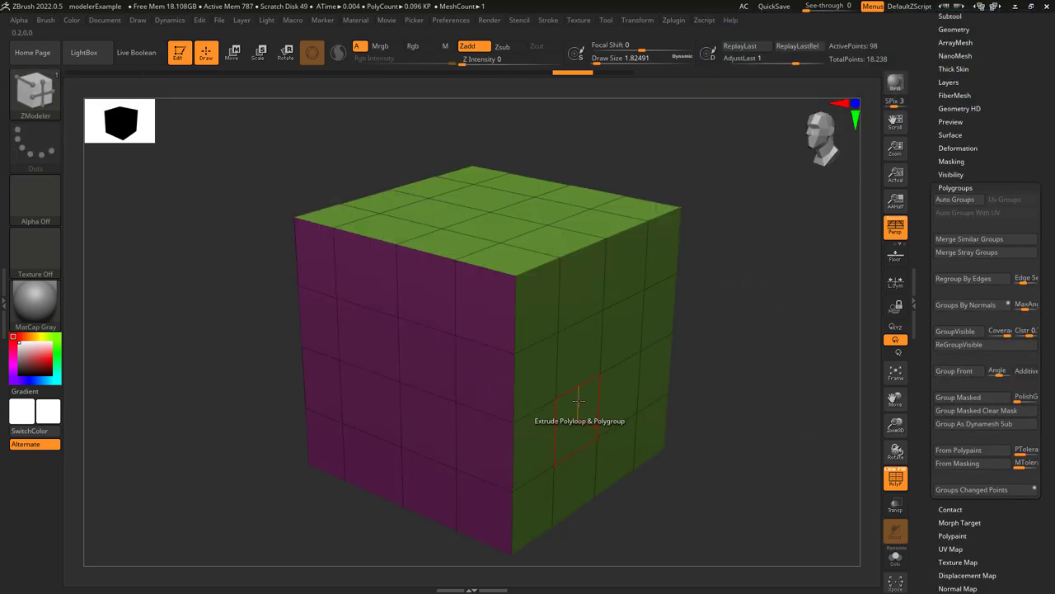
left_click_drag(364, 340, 399, 346)
left_click_drag(536, 288, 544, 326)
key("ctrl+z")
Try Extrude Polyloop & Polygroup on the cube's two adjoining purple sides, undoing each extrusion
right_click_drag(554, 332, 462, 413)
left_click_drag(462, 412, 216, 381)
key("ctrl+z")
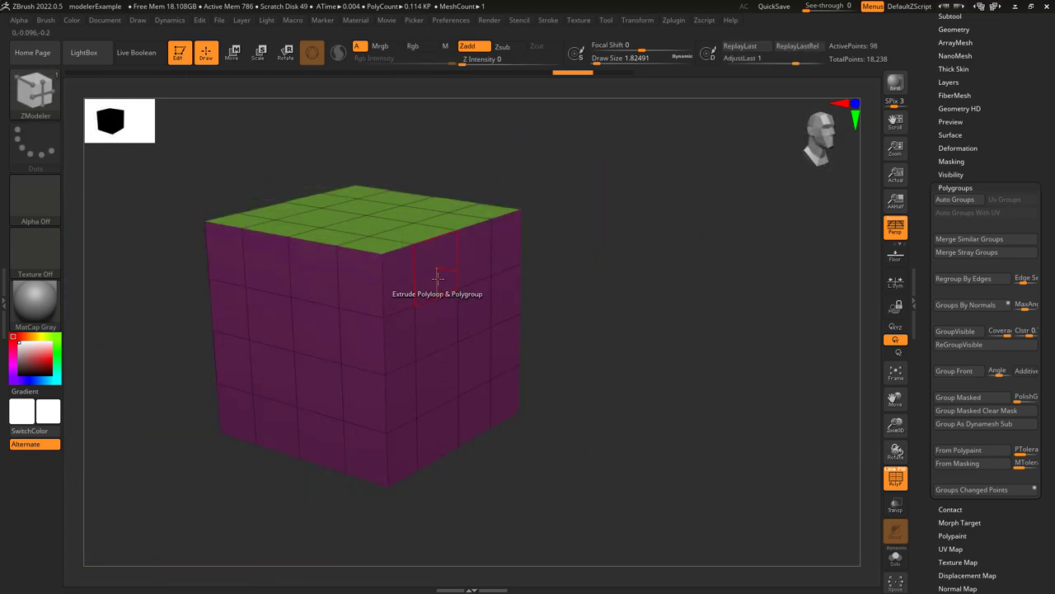
key("ctrl+z")
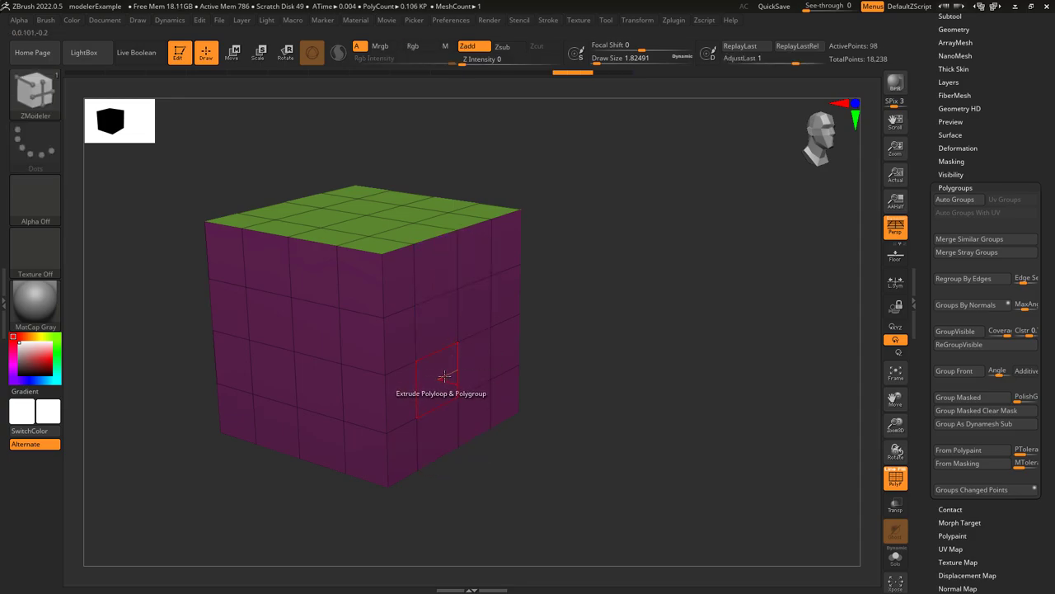
left_click_drag(443, 377, 471, 376)
key("ctrl+z")
Try Extrude Polyloop & Polygroup in several loop directions on the cube's adjoining green sides, undoing the extrusions
left_click_drag(573, 338, 362, 297)
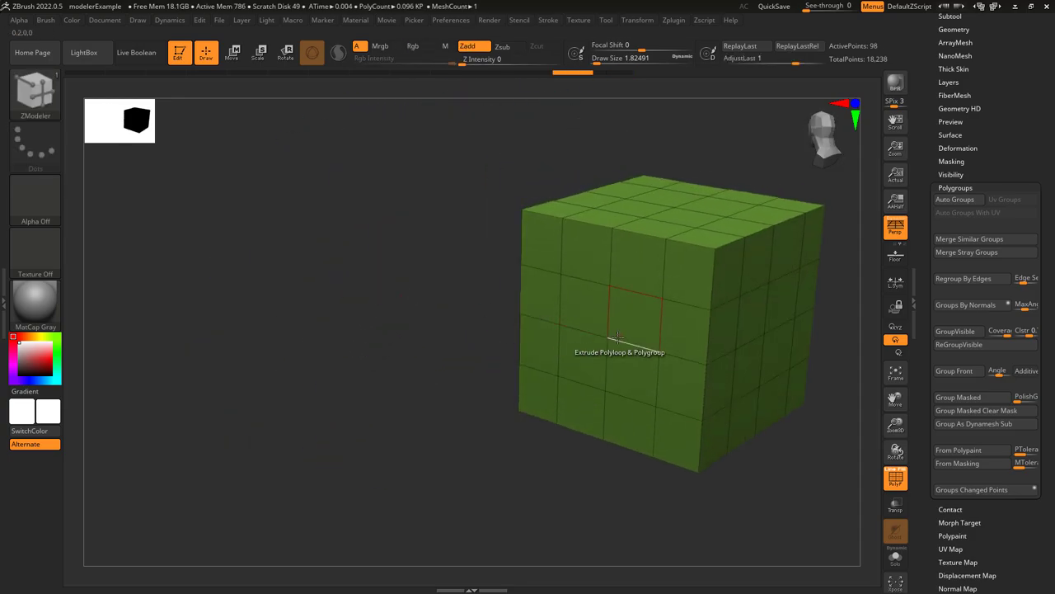
right_click_drag(618, 336, 456, 341, "alt")
left_click_drag(383, 299, 346, 316)
key("ctrl+z")
key("ctrl+z")
left_click_drag(551, 388, 608, 390)
key("ctrl+z")
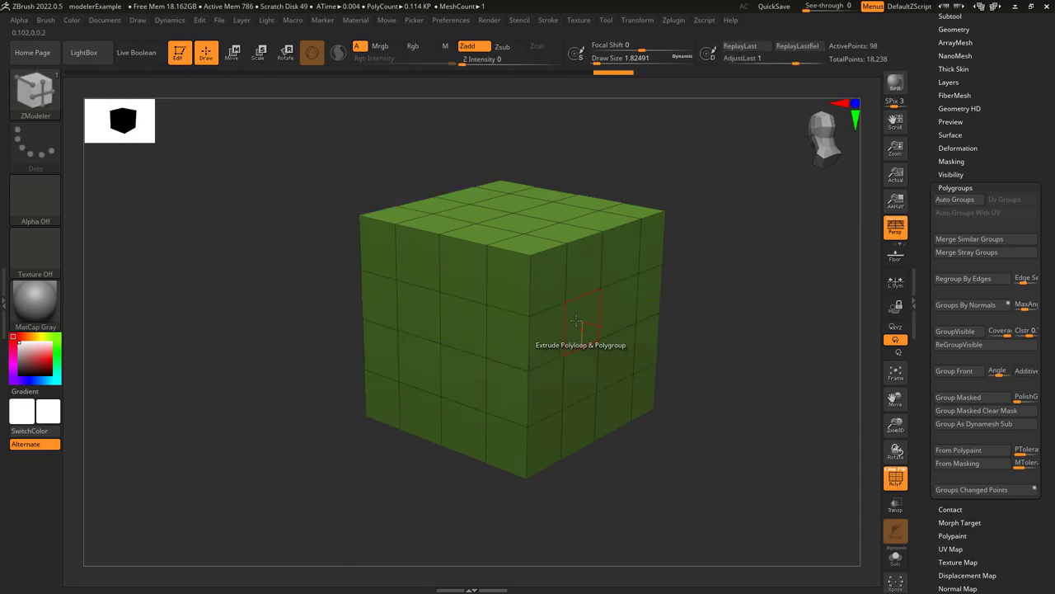
left_click_drag(575, 320, 569, 330)
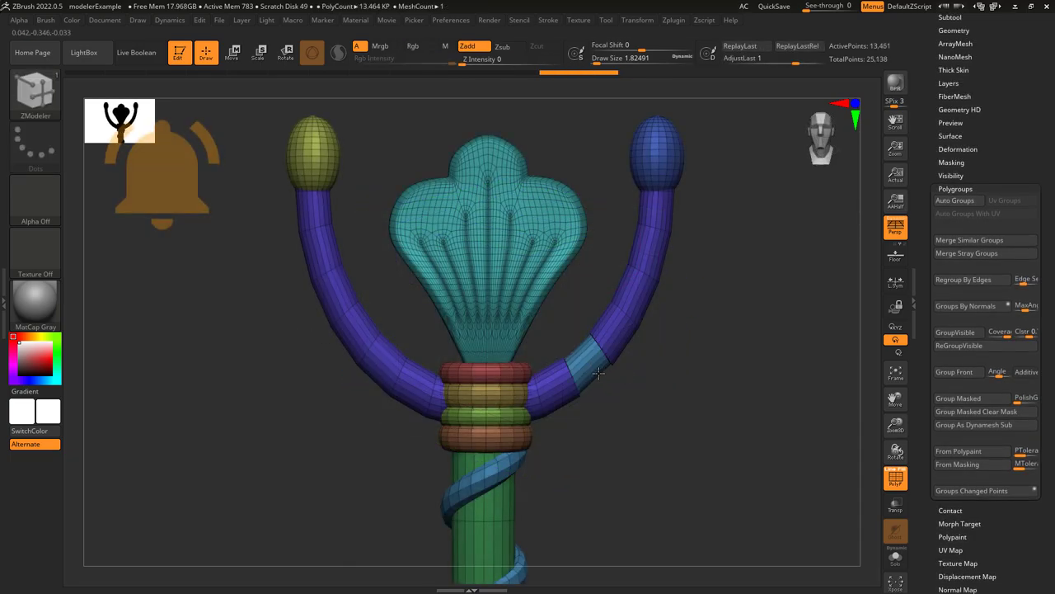
Try extruding a loop on the scepter's curved arm beneath the blue ball, and view the scepter from its side
left_click_drag(598, 373, 562, 317)
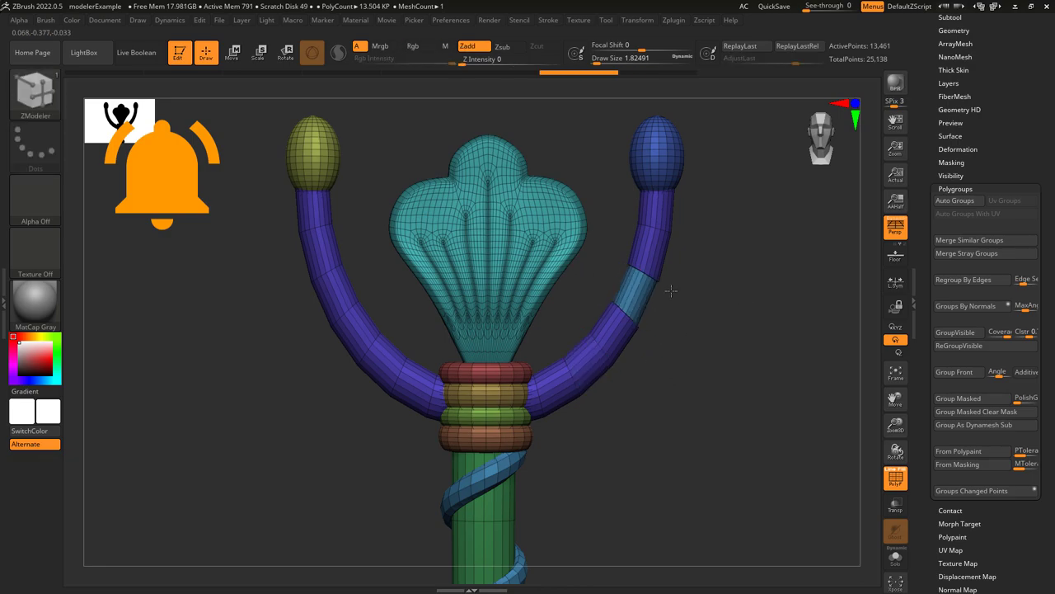
left_click_drag(671, 290, 412, 412)
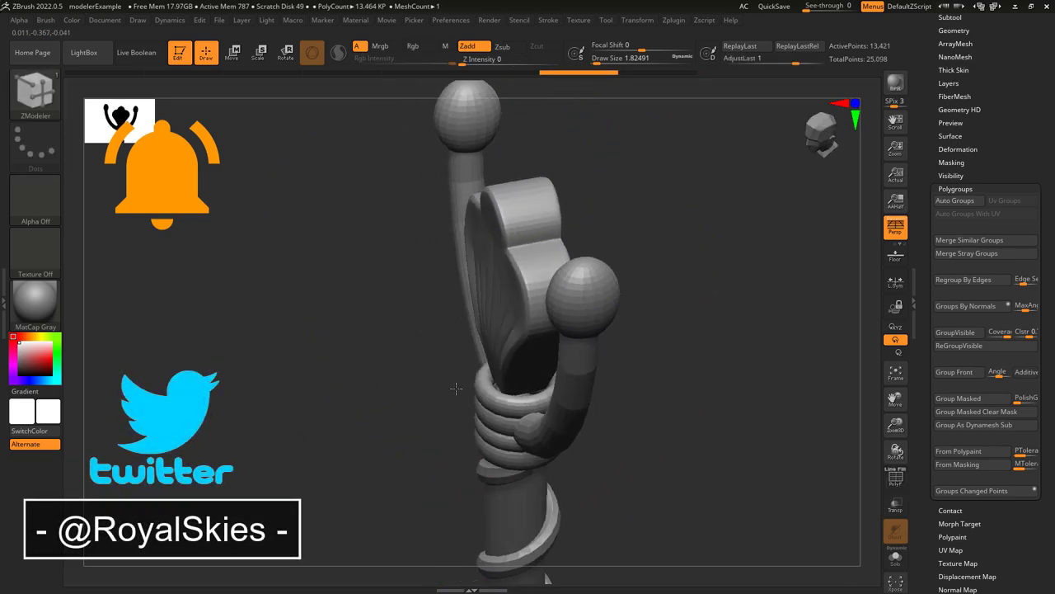
left_click_drag(456, 387, 337, 365)
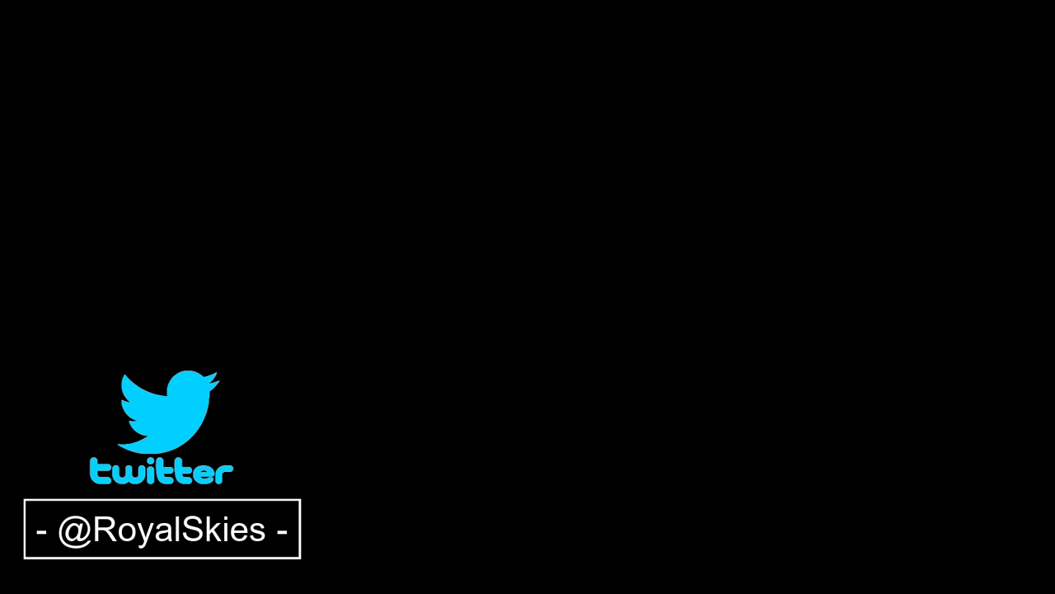